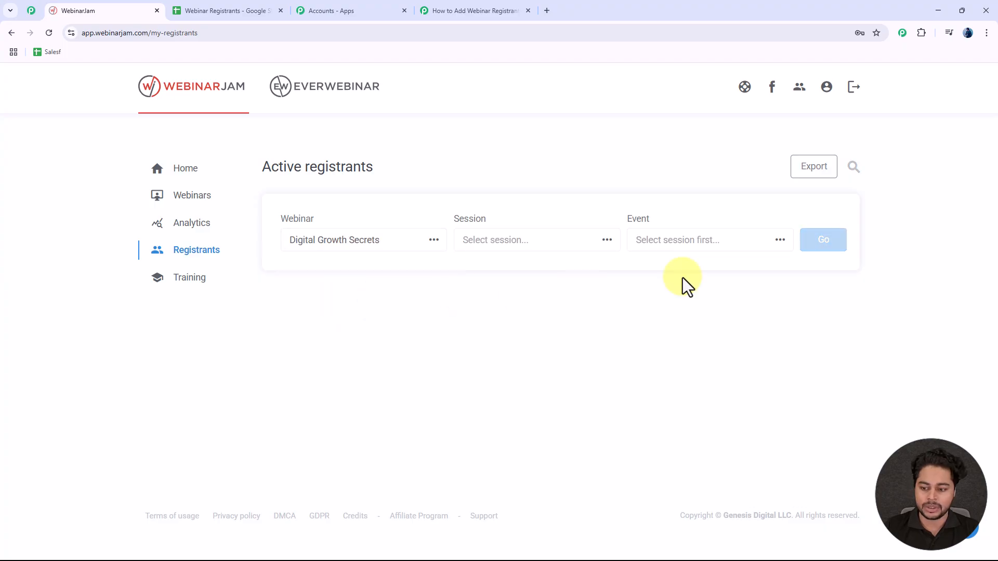
# Step: List the Digital Growth Secrets registrants for all sessions and events, and scroll through the nine entries
pyautogui.click(836, 249)
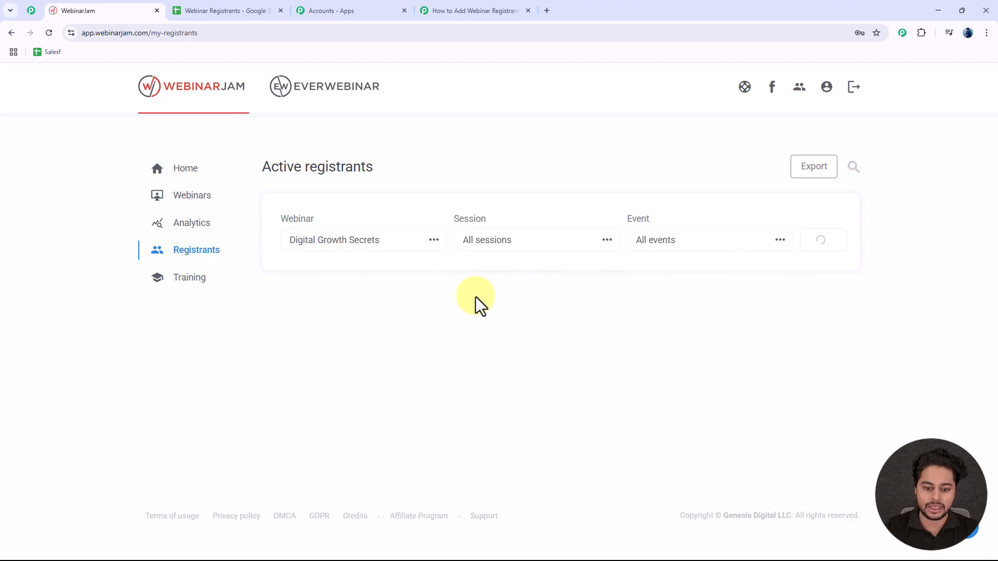
pyautogui.scroll(-3, 468, 312)
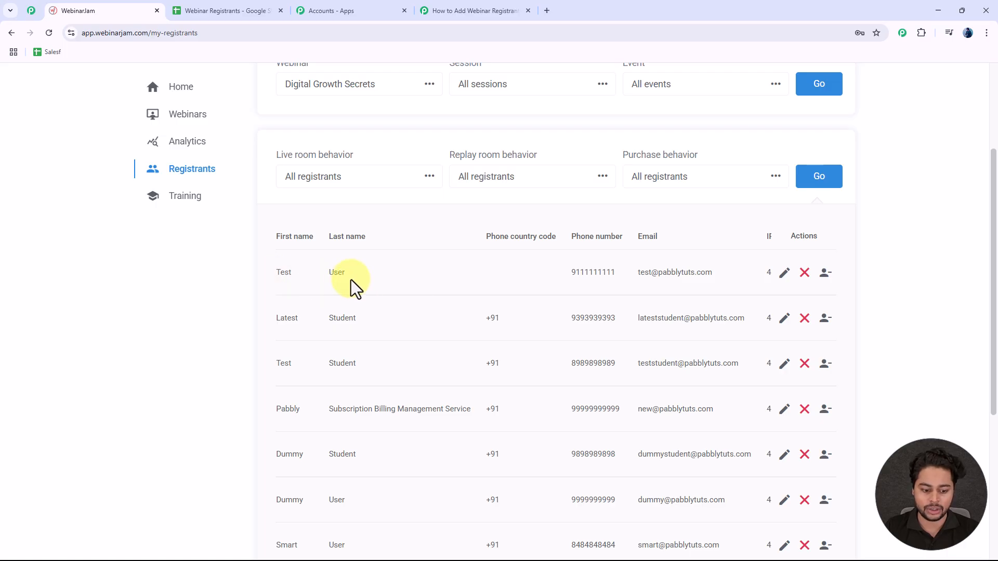
pyautogui.scroll(-5, 350, 287)
pyautogui.scroll(8, 349, 289)
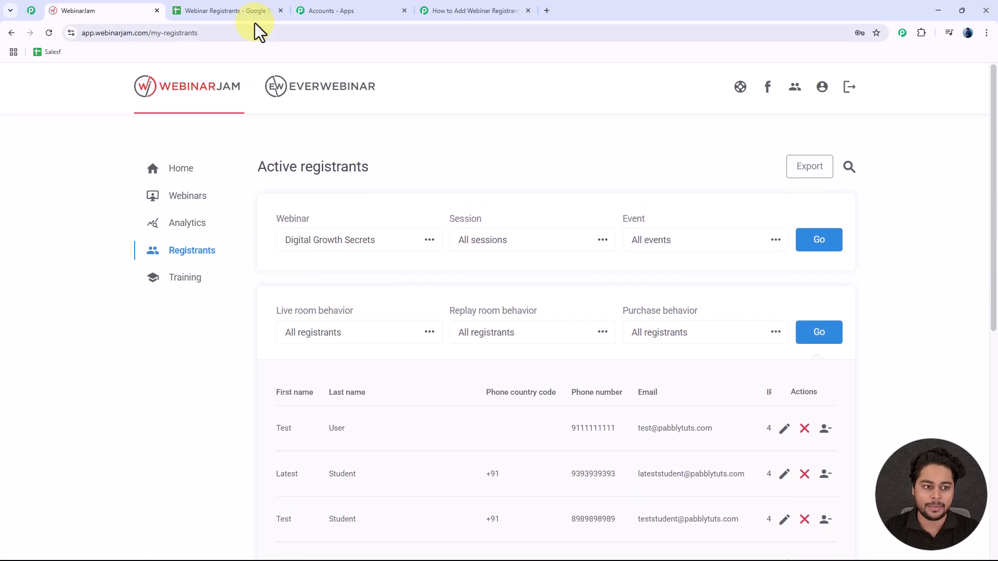
# Step: In Webinar Registrants, fill cells A3–D3 with the second test registrant's first name, last name, e-mail and phone
pyautogui.click(243, 12)
pyautogui.click(104, 214)
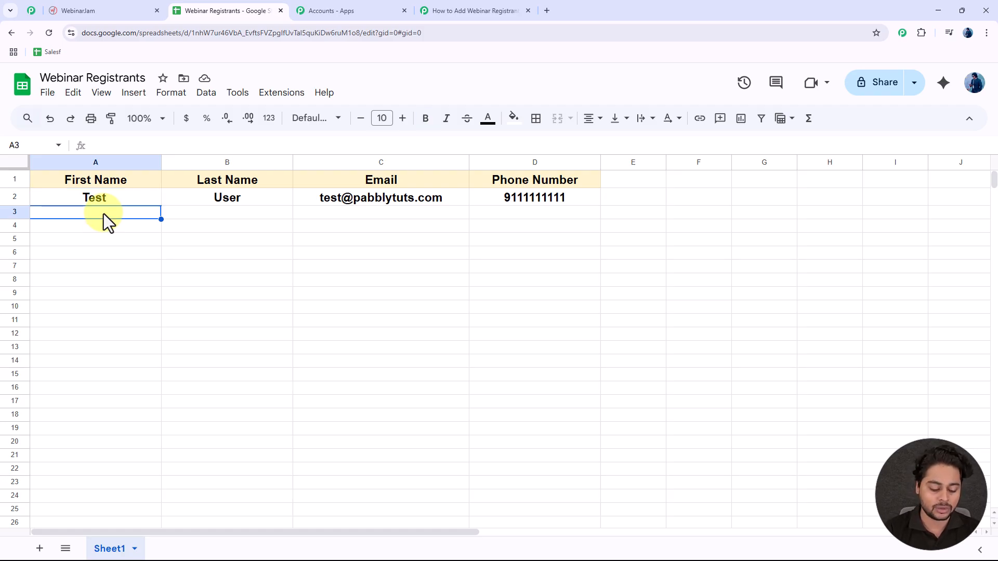
pyautogui.write('El')
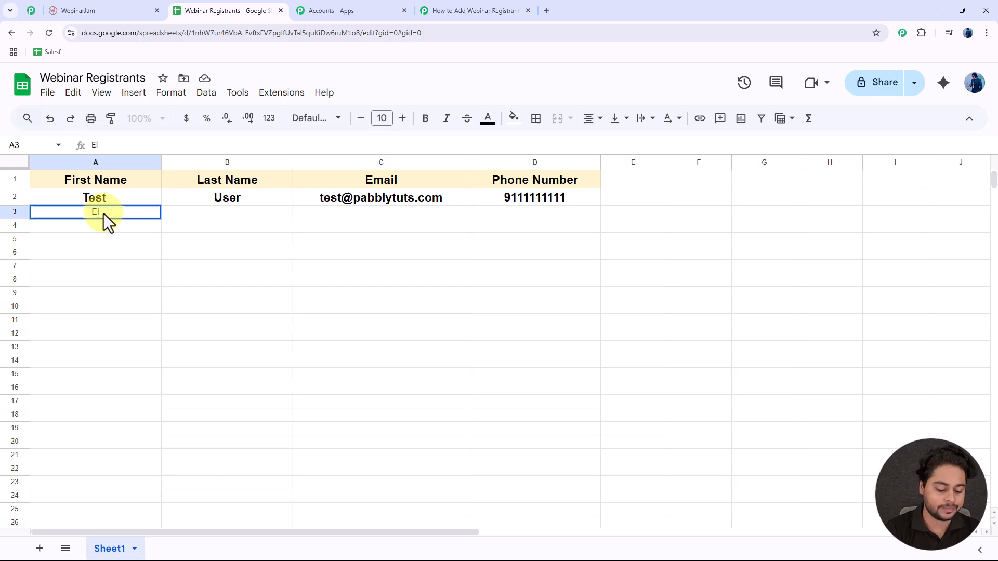
pyautogui.write('ite')
pyautogui.click(224, 216)
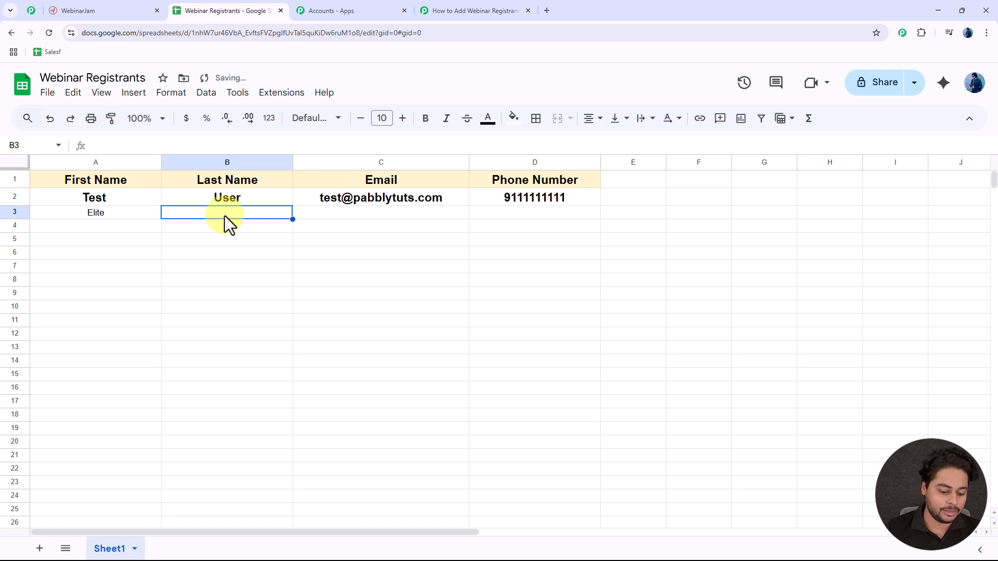
pyautogui.write('234')
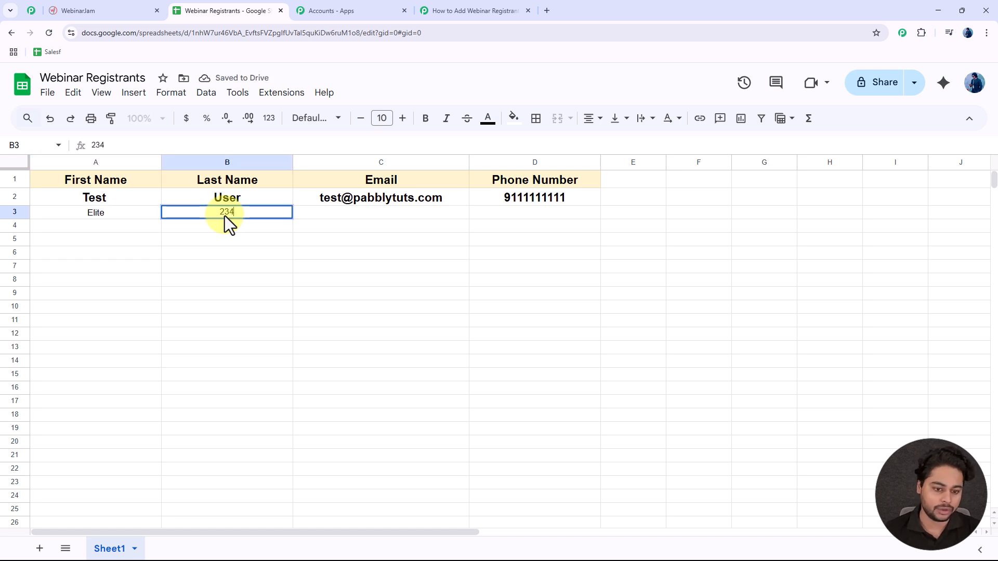
pyautogui.click(354, 215)
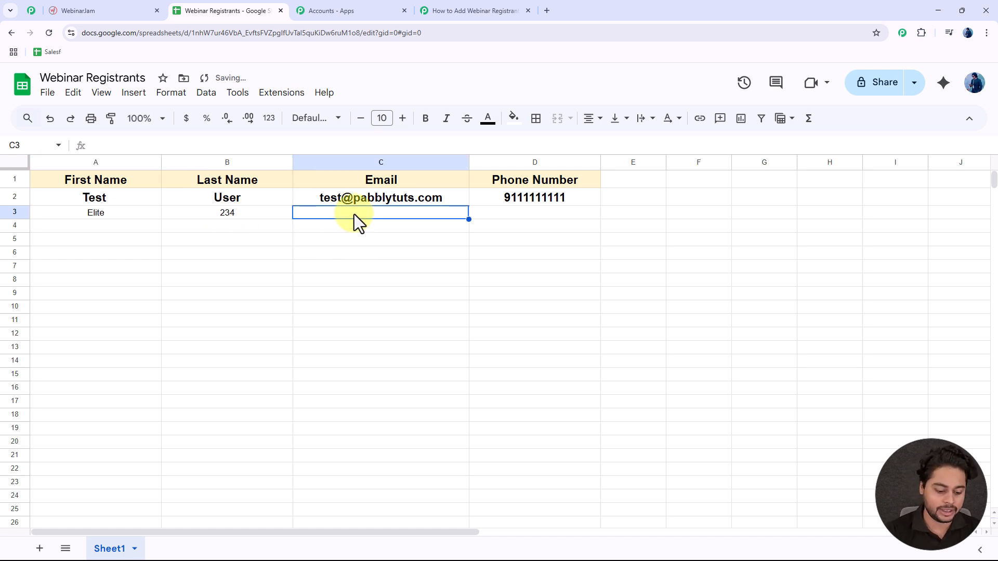
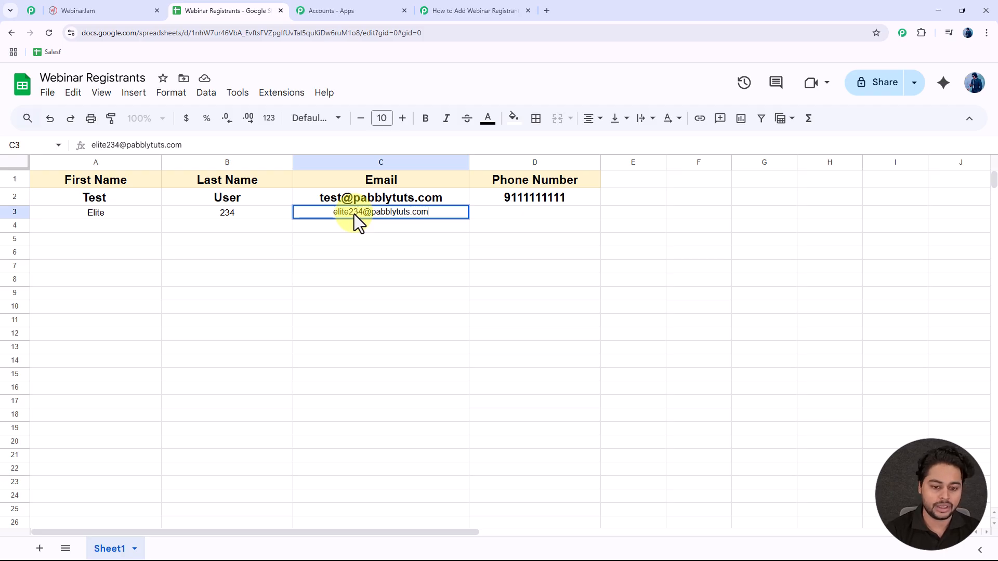
pyautogui.click(527, 214)
pyautogui.write('8111111111')
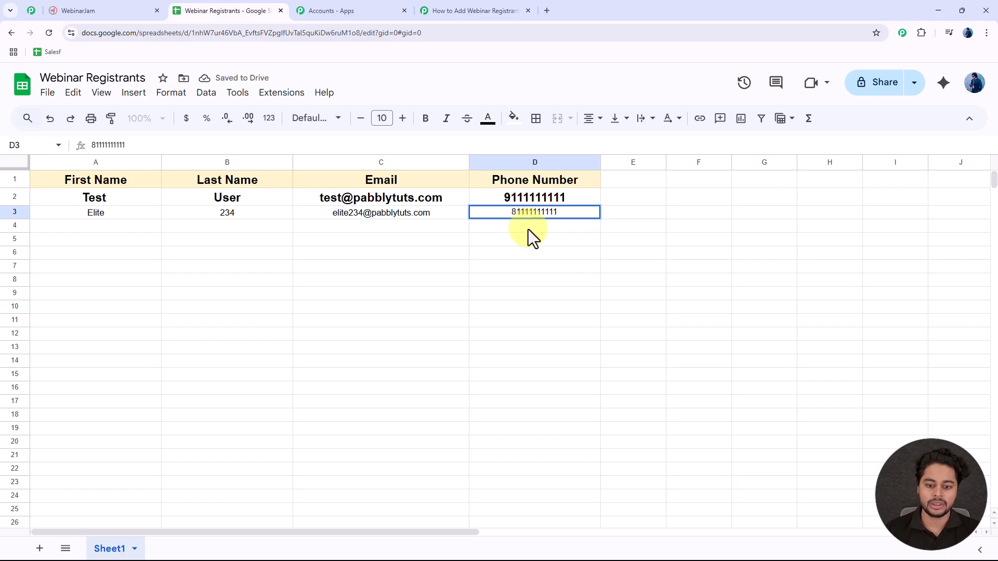
pyautogui.press('Return')
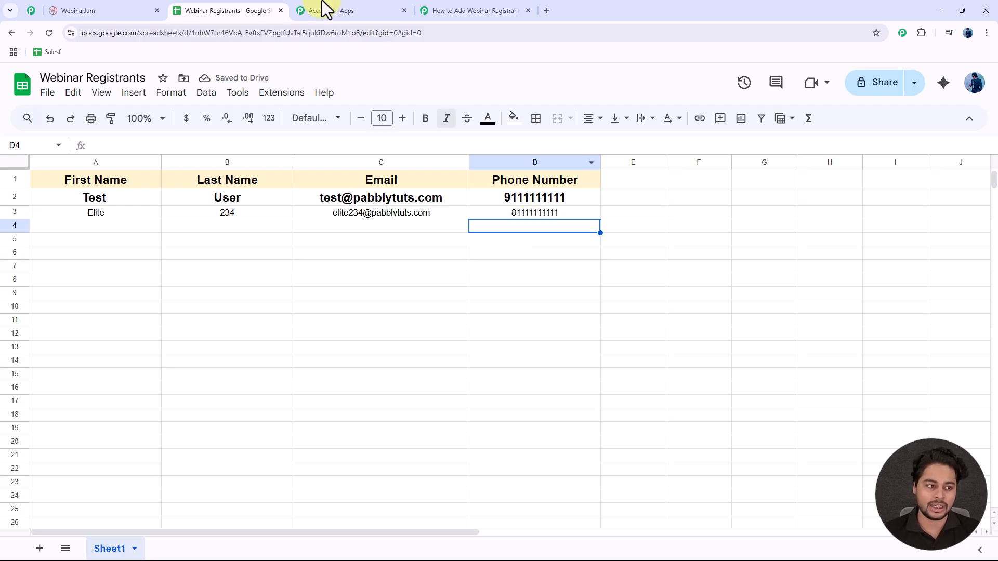
# Step: Reload WebinarJam's registrants page and relist Digital Growth Secrets for all sessions and events
pyautogui.click(121, 11)
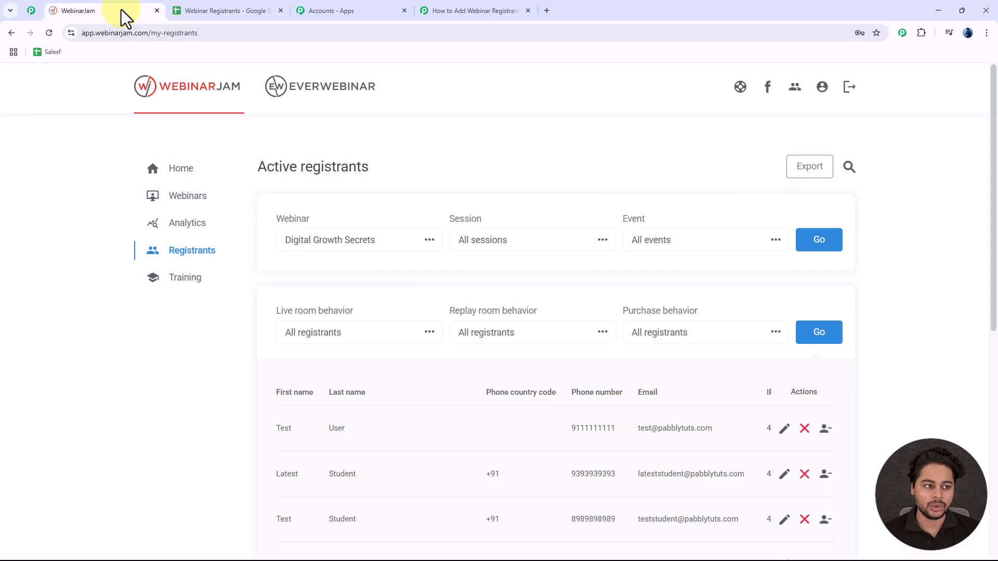
pyautogui.scroll(-2, 525, 255)
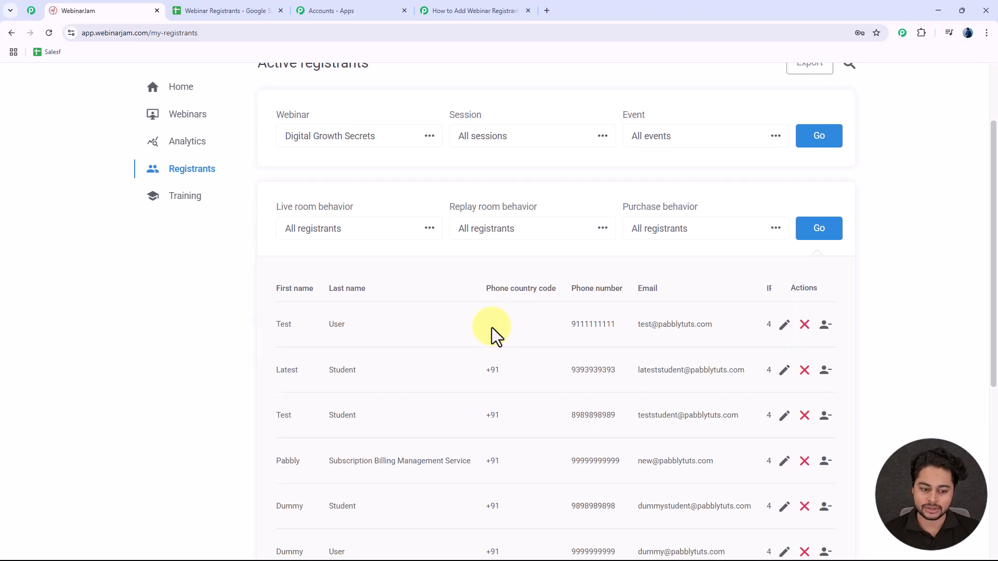
pyautogui.scroll(2, 566, 316)
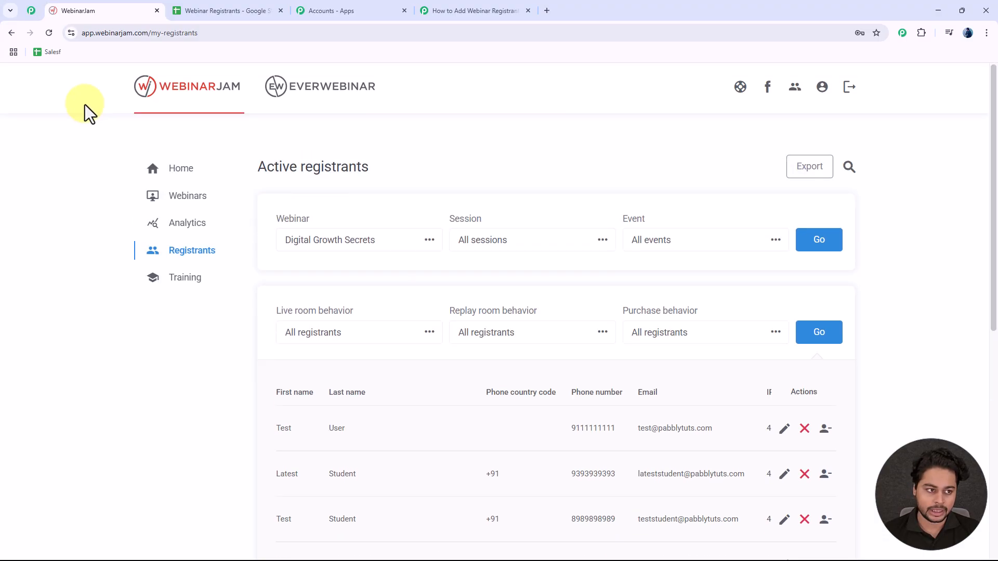
pyautogui.click(49, 38)
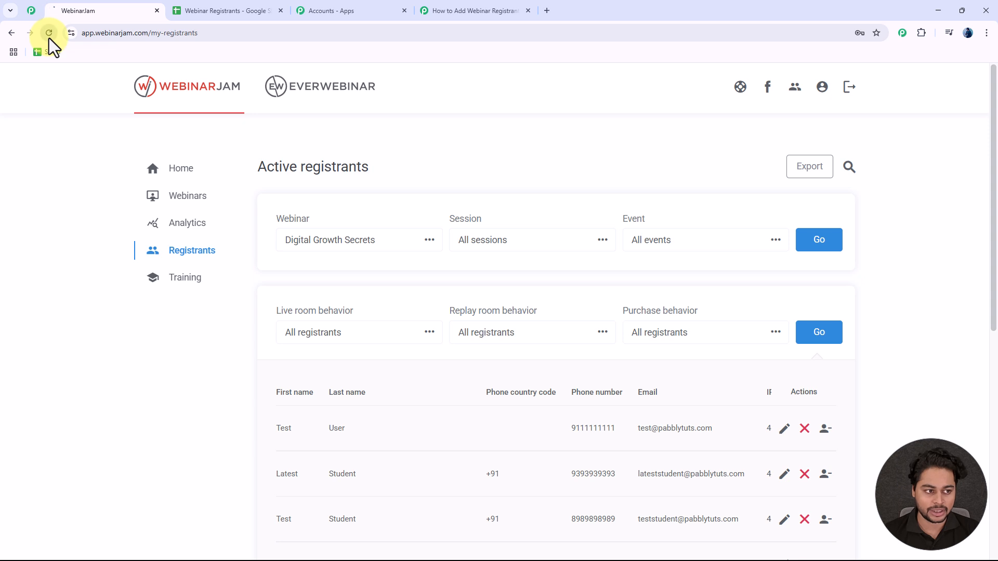
pyautogui.click(382, 245)
pyautogui.click(333, 304)
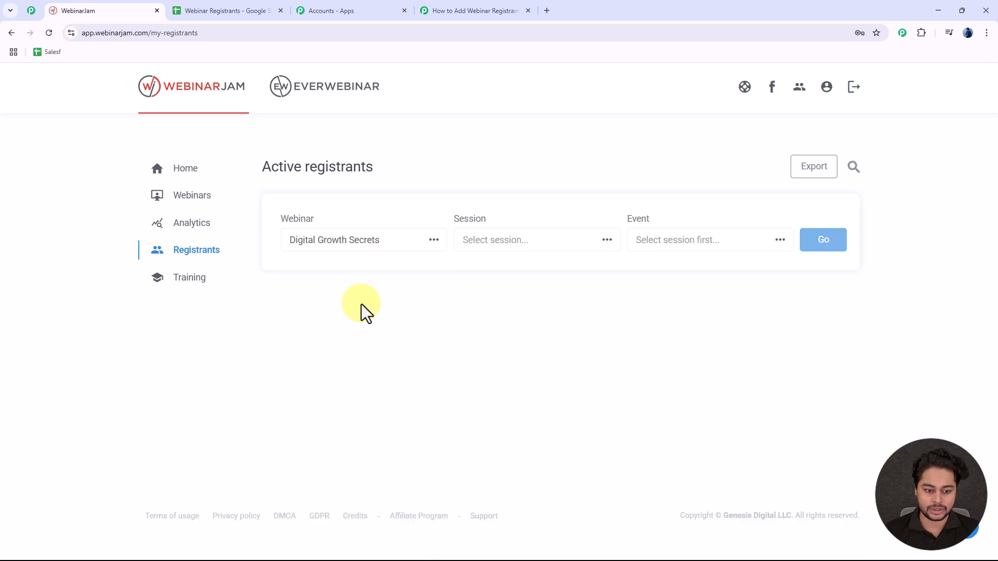
pyautogui.click(824, 242)
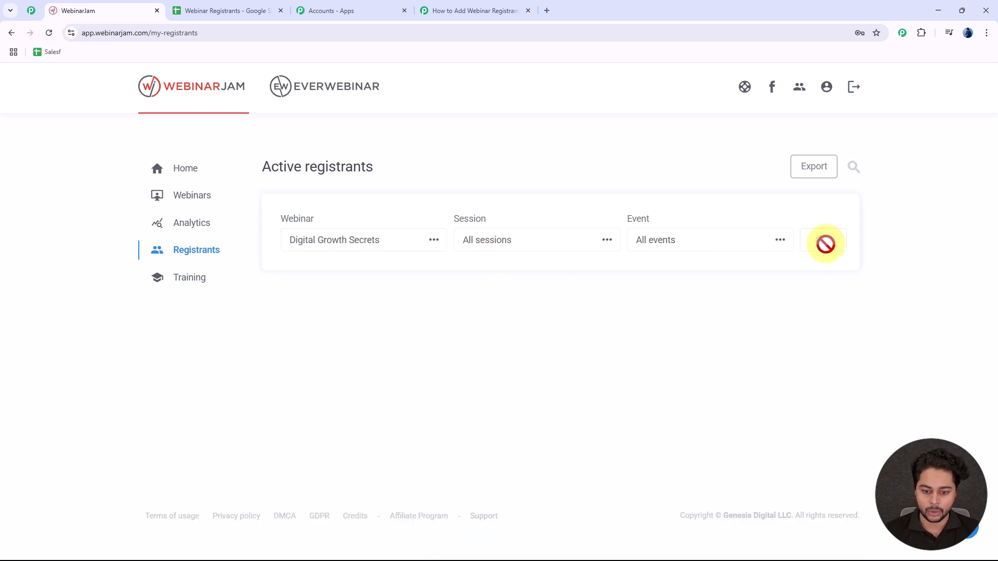
# Step: Check the new top registrant's phone number and e-mail, then return to the Pabbly tab
pyautogui.scroll(-4, 468, 349)
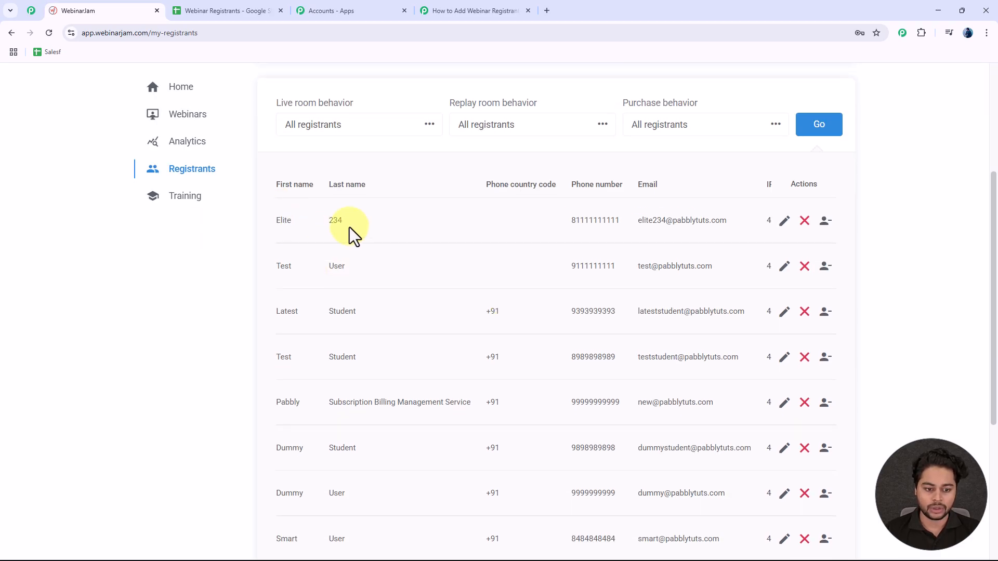
pyautogui.doubleClick(608, 222)
pyautogui.moveTo(732, 224); pyautogui.dragTo(616, 230)
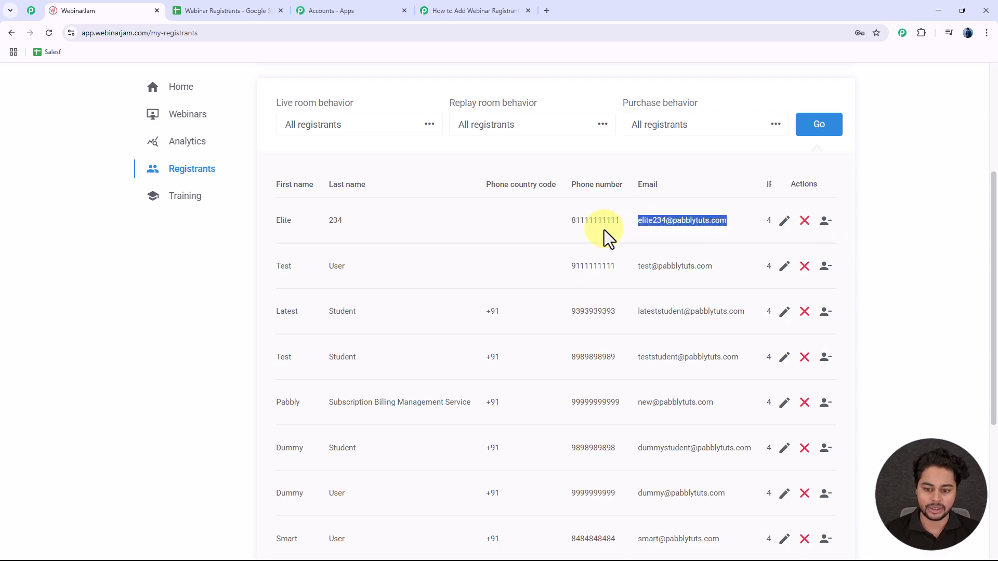
pyautogui.click(561, 222)
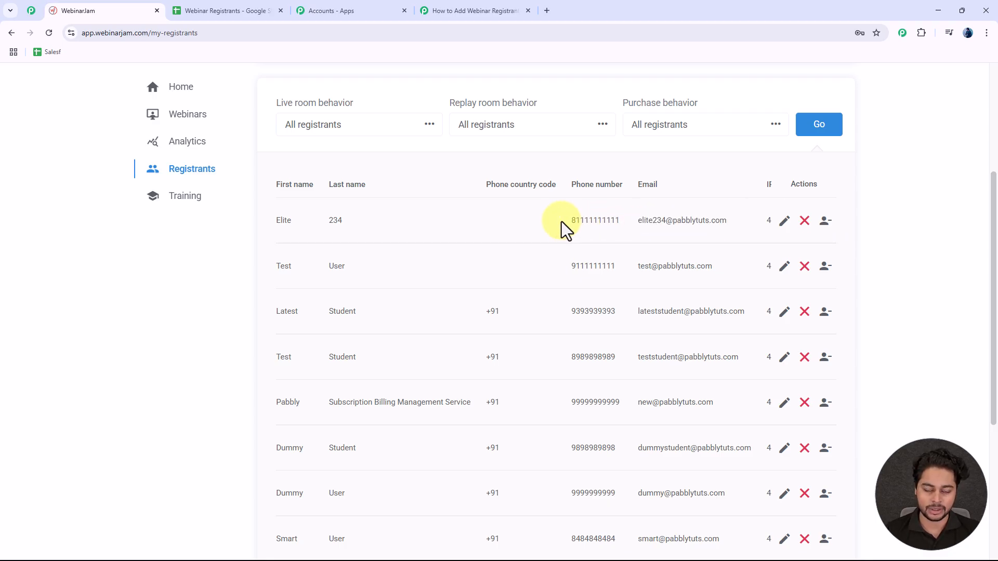
pyautogui.scroll(4, 562, 221)
pyautogui.click(475, 11)
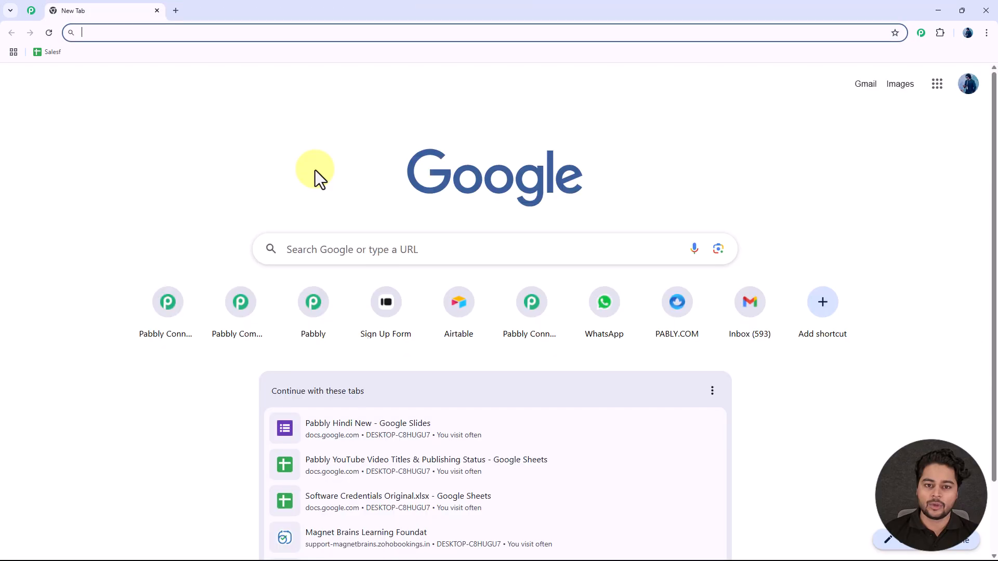
# Step: Go to pabbly.com/connect by entering pabbly.com/c in the new tab's address bar
pyautogui.click(435, 33)
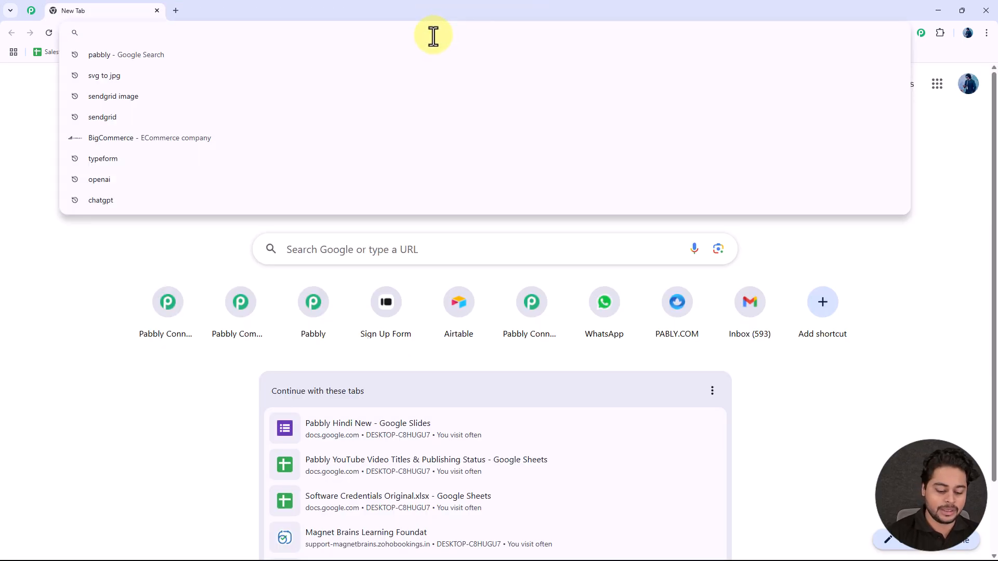
pyautogui.write('pabbly.com/c')
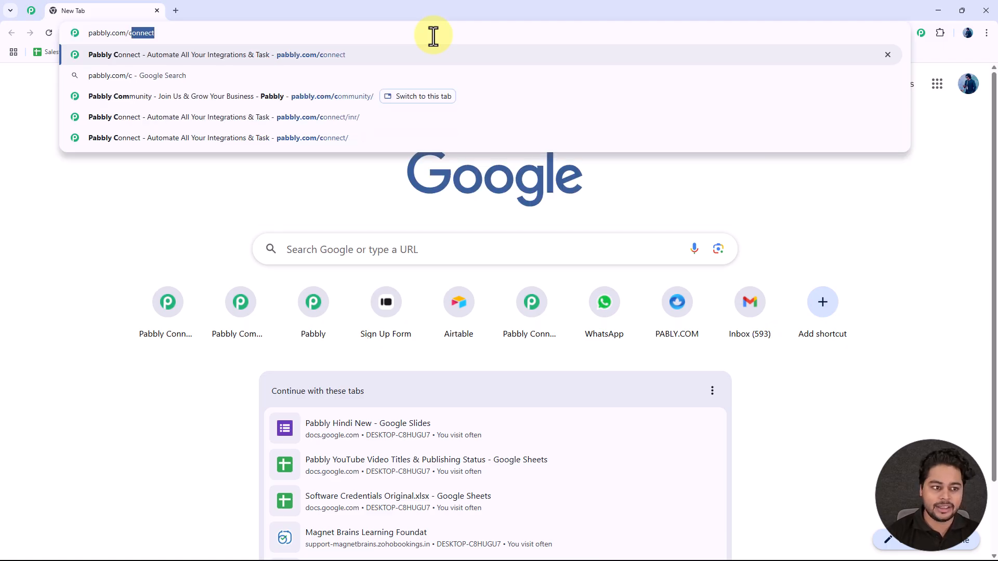
pyautogui.press('Return')
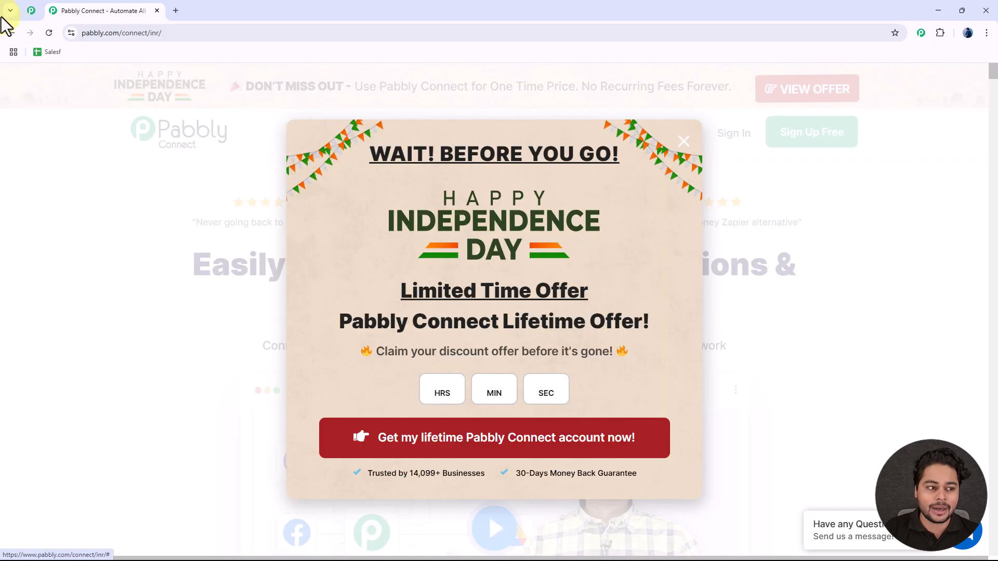
# Step: Scroll through the Pabbly Community page, then switch to the Pabbly Connect product page
pyautogui.click(31, 11)
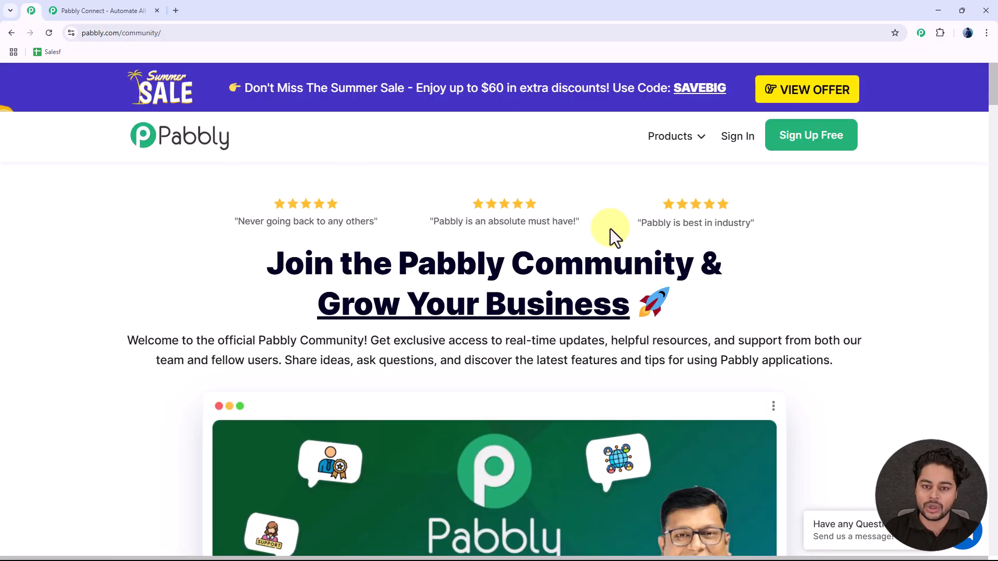
pyautogui.scroll(-6, 590, 234)
pyautogui.scroll(-12, 588, 246)
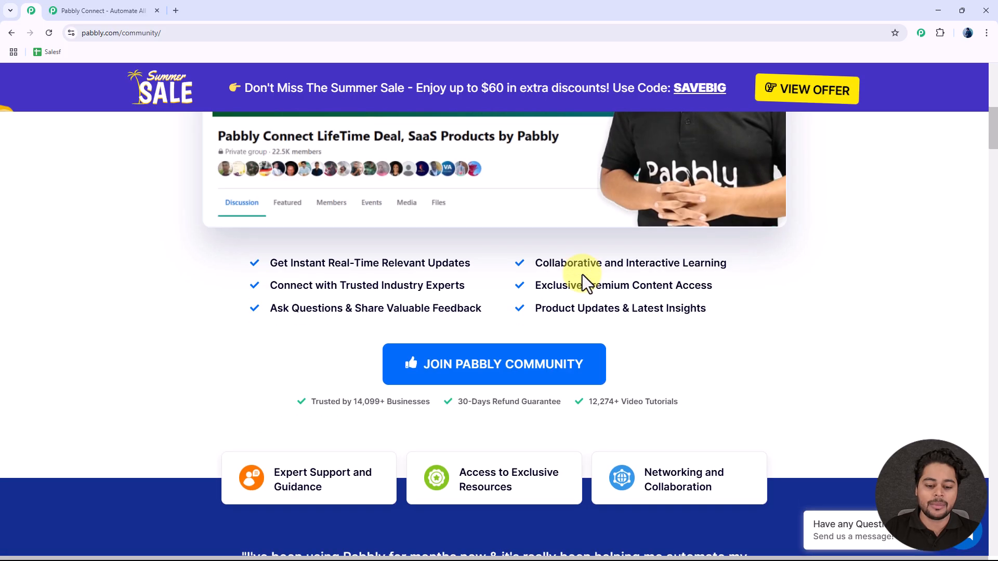
pyautogui.scroll(-2, 585, 280)
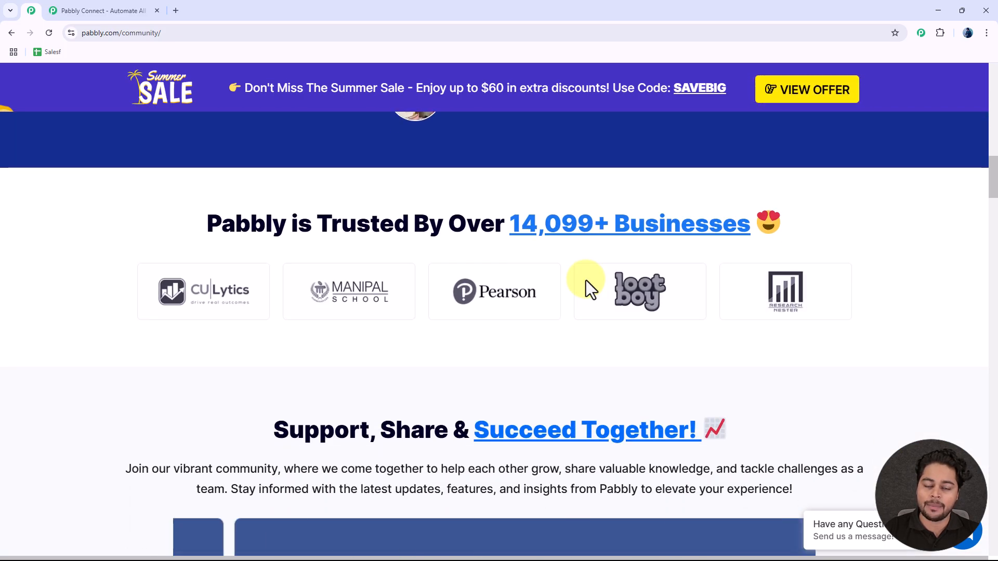
pyautogui.scroll(-8, 585, 280)
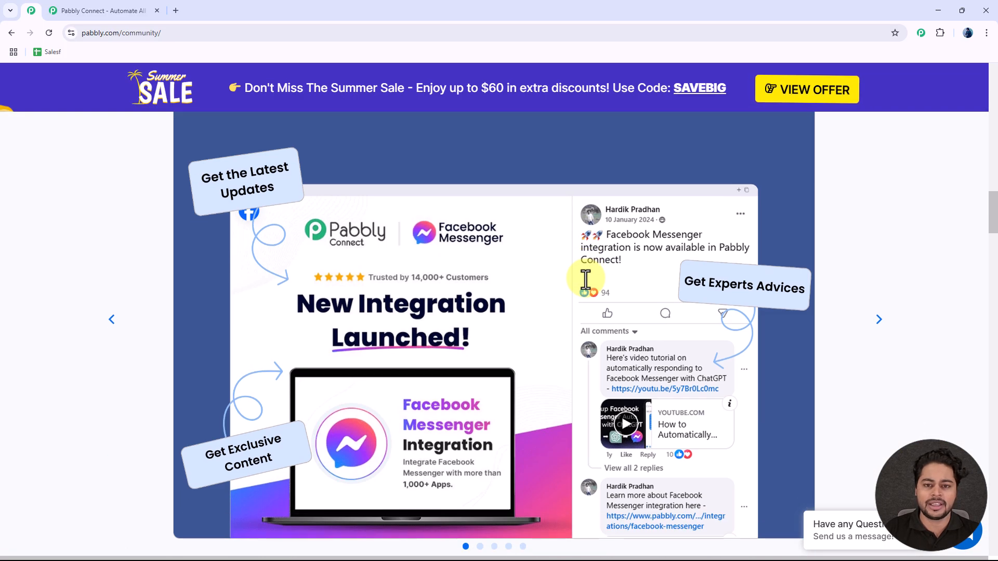
pyautogui.scroll(-5, 585, 280)
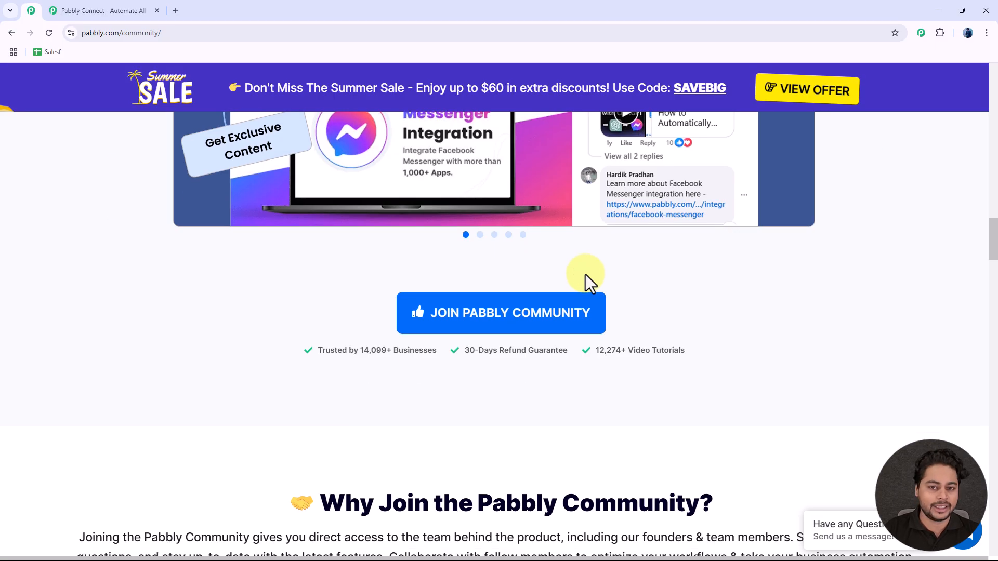
pyautogui.scroll(-5, 586, 275)
pyautogui.scroll(-6, 585, 275)
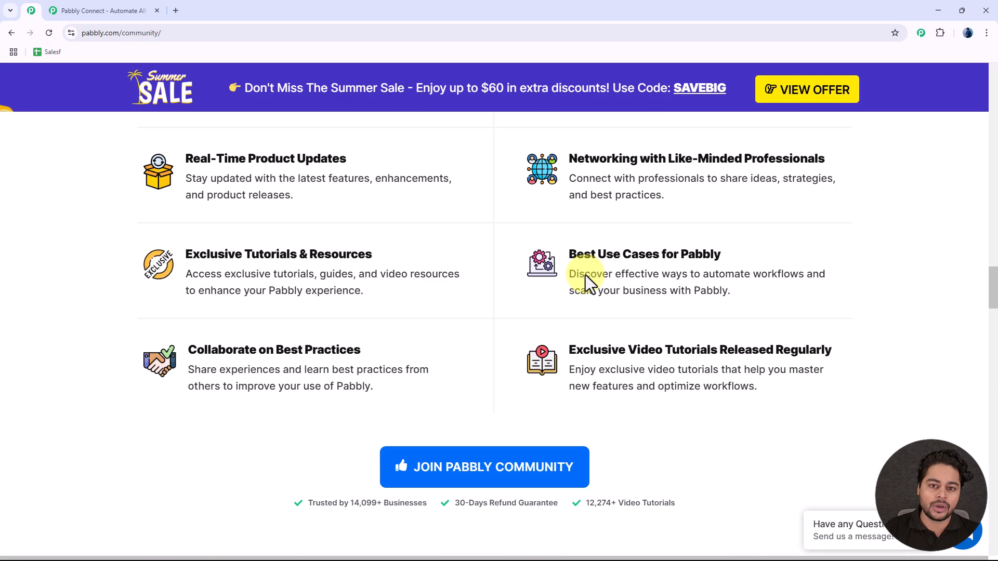
pyautogui.scroll(-3, 585, 276)
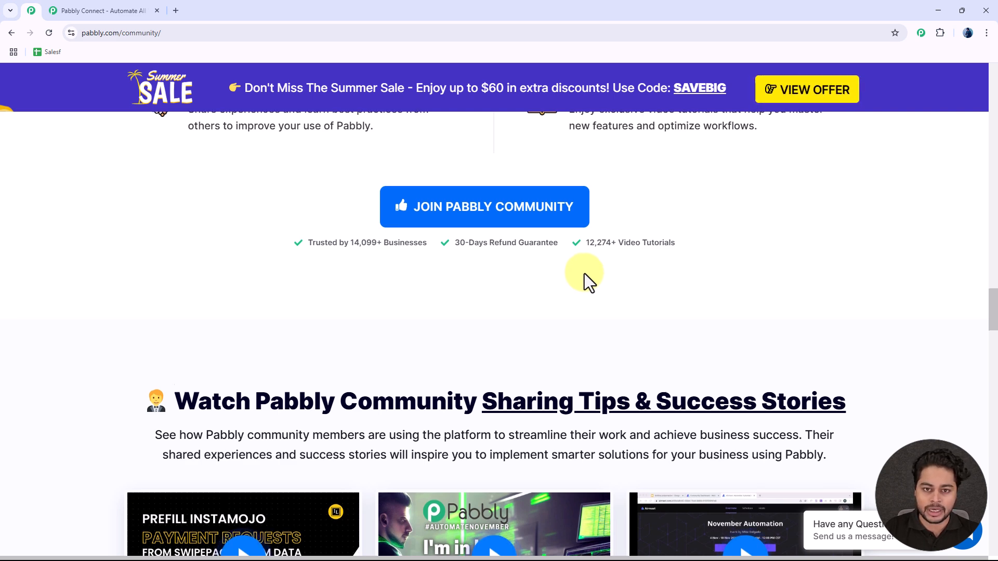
pyautogui.scroll(-5, 585, 274)
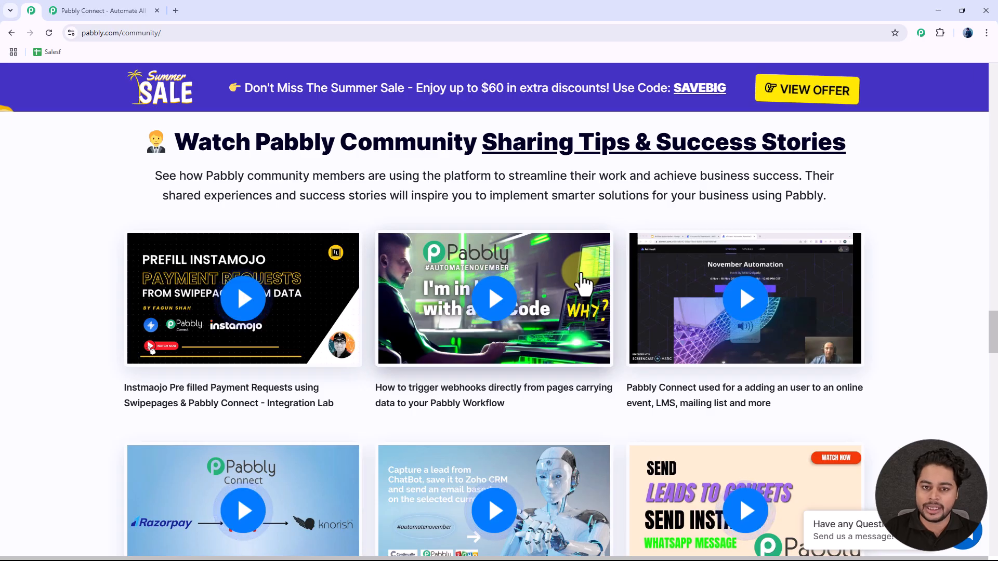
pyautogui.scroll(-6, 584, 283)
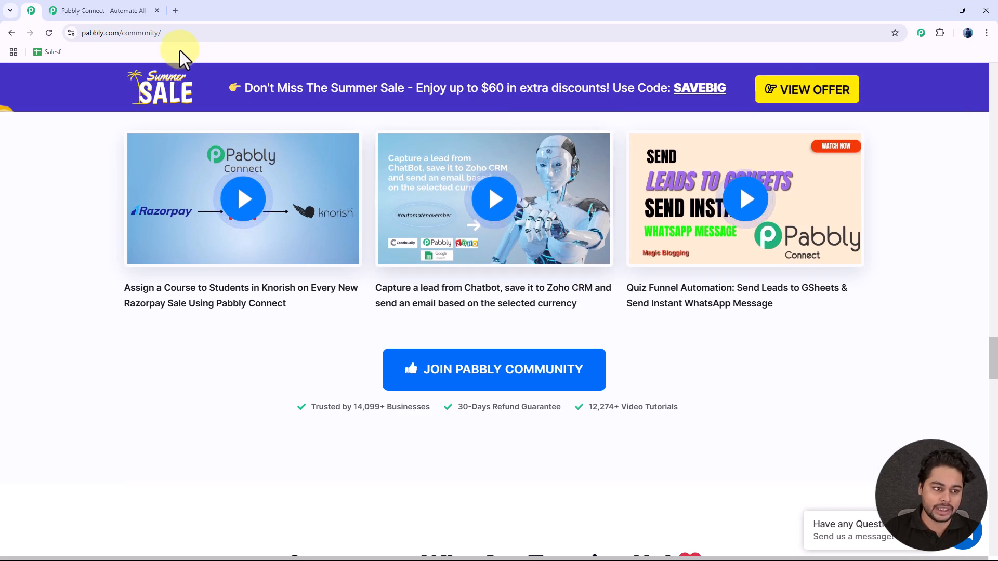
pyautogui.click(116, 8)
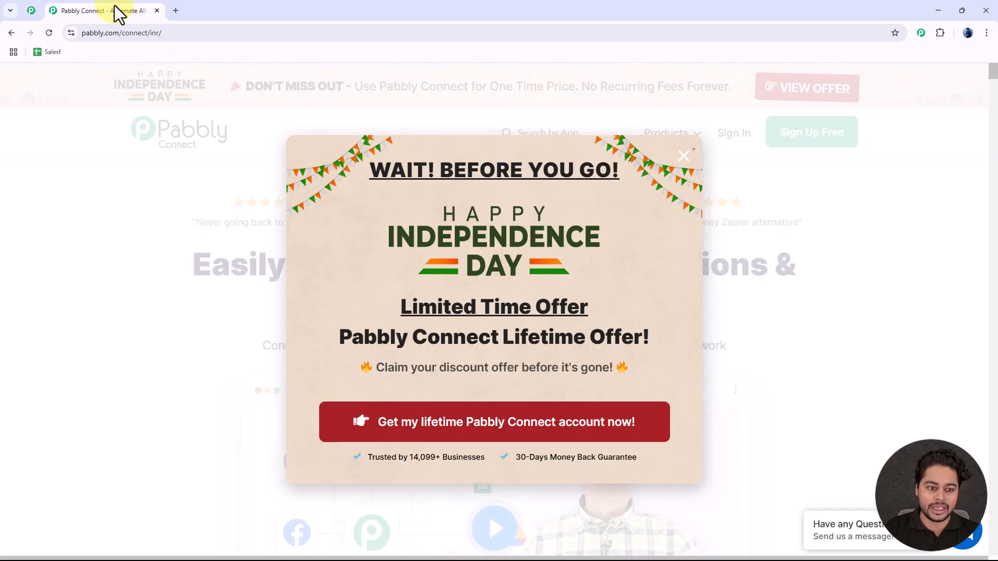
# Step: Dismiss the offer popup, sign in, and launch Pabbly Connect from the All Pabbly Apps list
pyautogui.click(684, 156)
pyautogui.click(740, 140)
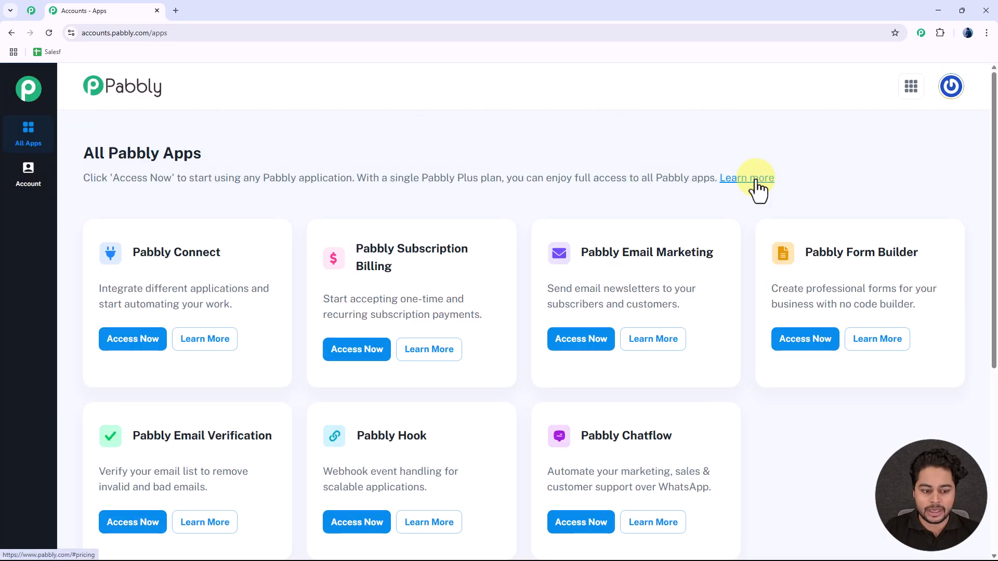
pyautogui.scroll(-1, 260, 262)
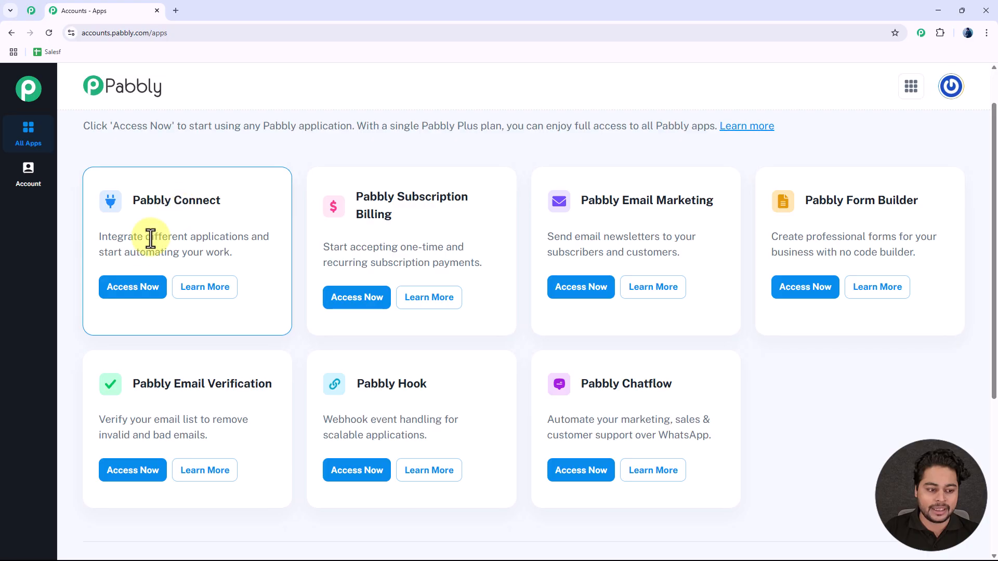
pyautogui.click(129, 294)
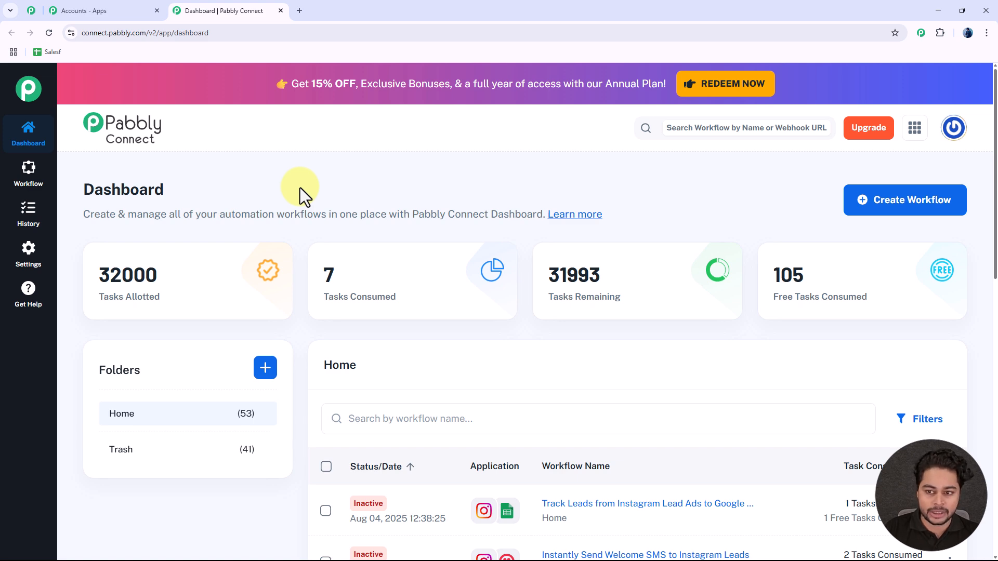
# Step: Start a Classic workflow named 'How to Add Webinar Registrants from Google Sheets to WebinarJam' in folder Home
pyautogui.click(938, 207)
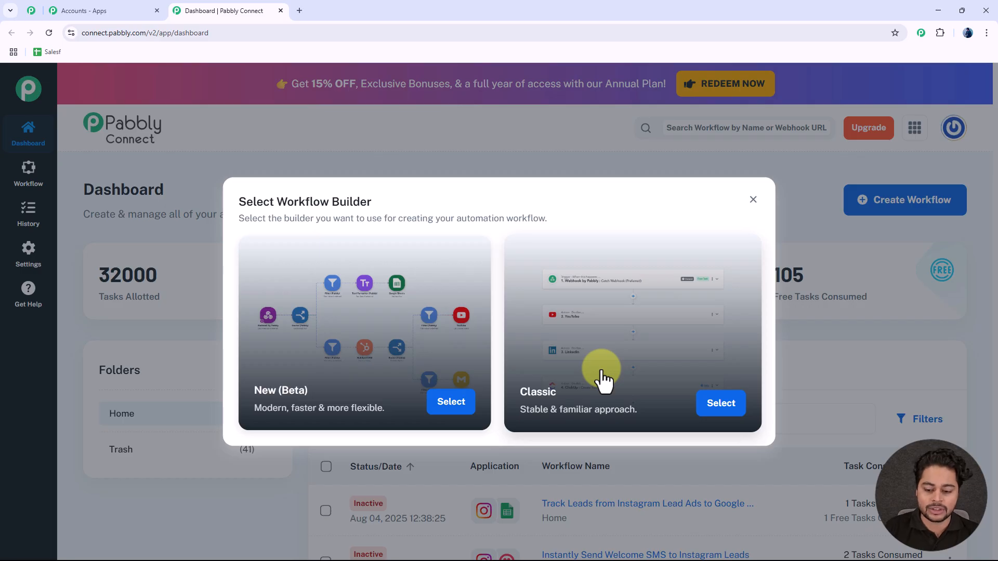
pyautogui.click(718, 411)
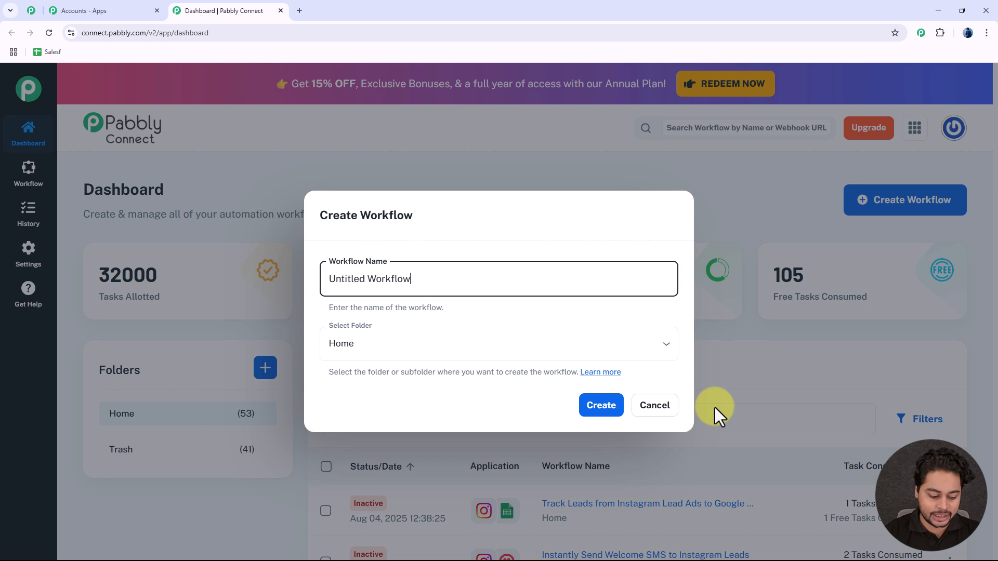
pyautogui.hotkey('ctrl', 'a')
pyautogui.press('BackSpace')
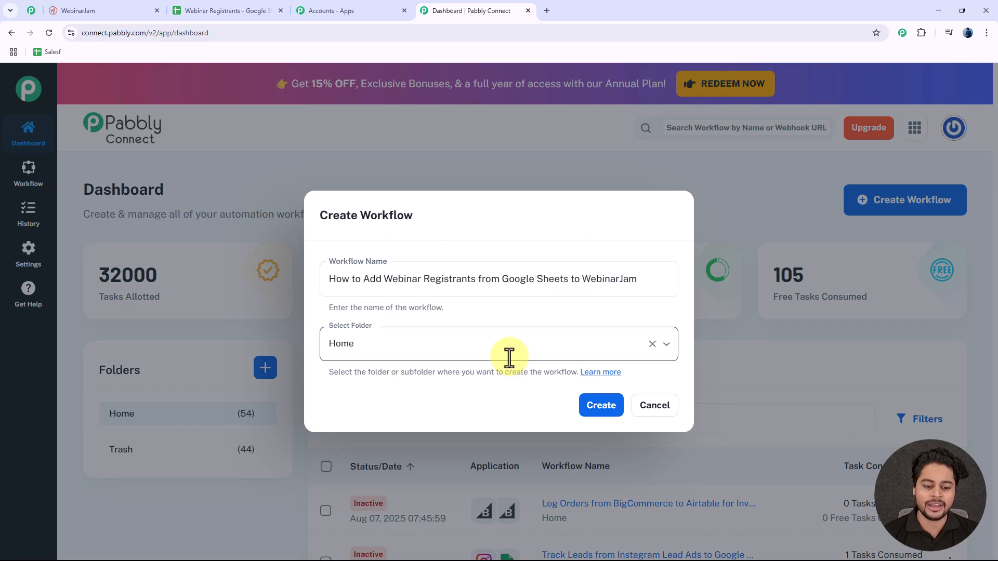
pyautogui.click(480, 347)
pyautogui.click(522, 308)
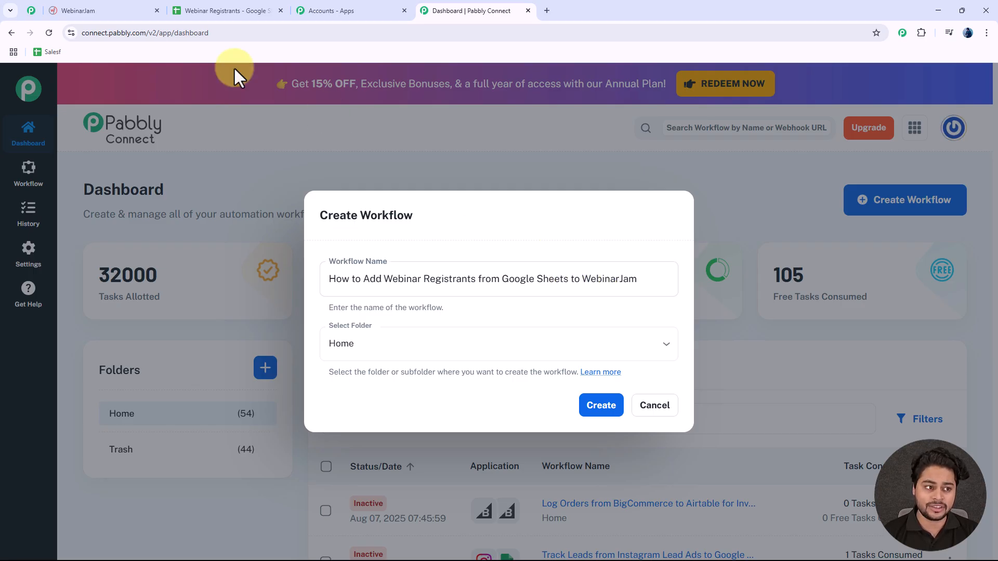
# Step: Glance at the WebinarJam webinars and Webinar Registrants sheet before returning to the dialog
pyautogui.click(85, 10)
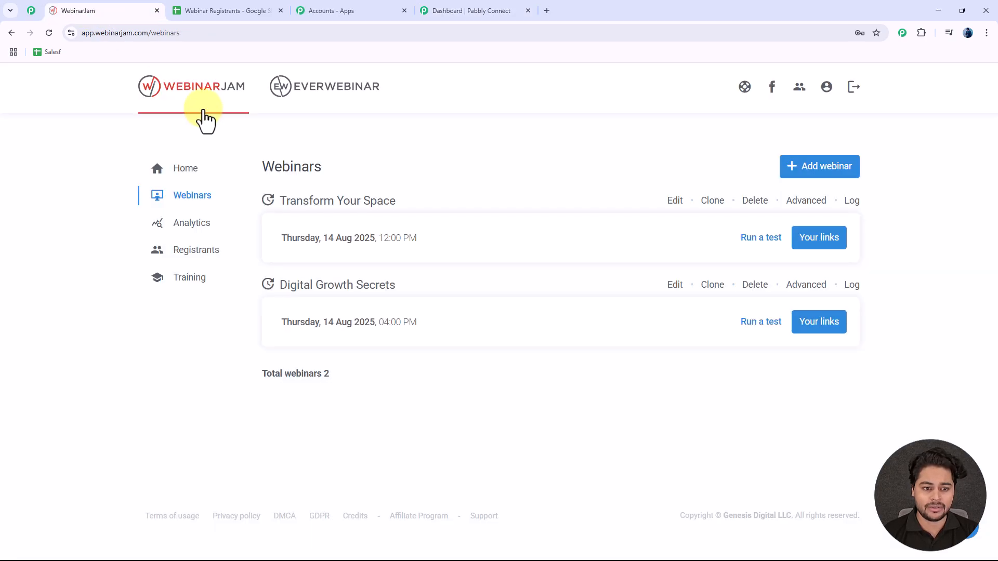
pyautogui.click(230, 10)
pyautogui.click(481, 12)
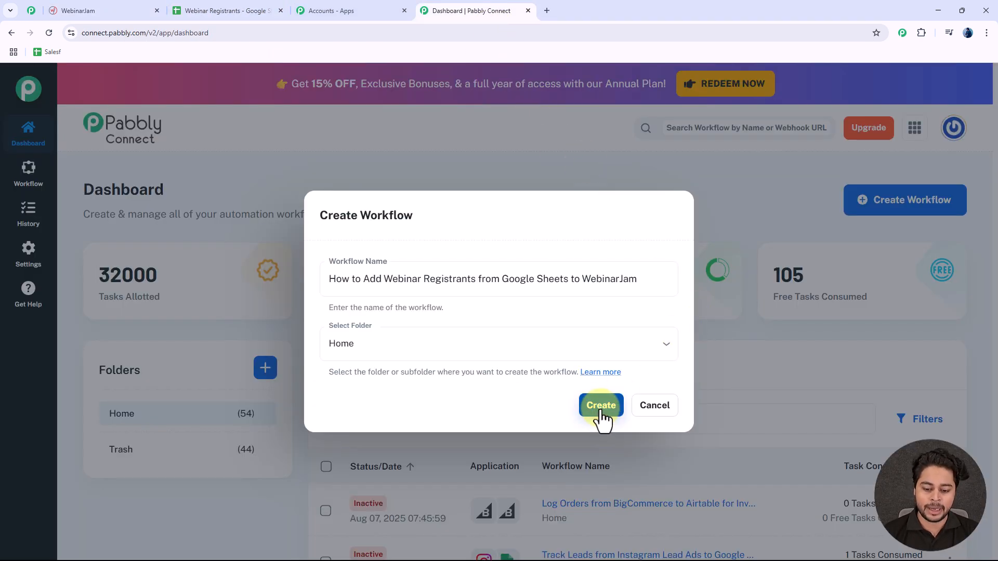
# Step: Create the workflow and collapse the trigger card to reveal the empty trigger and action steps
pyautogui.click(602, 410)
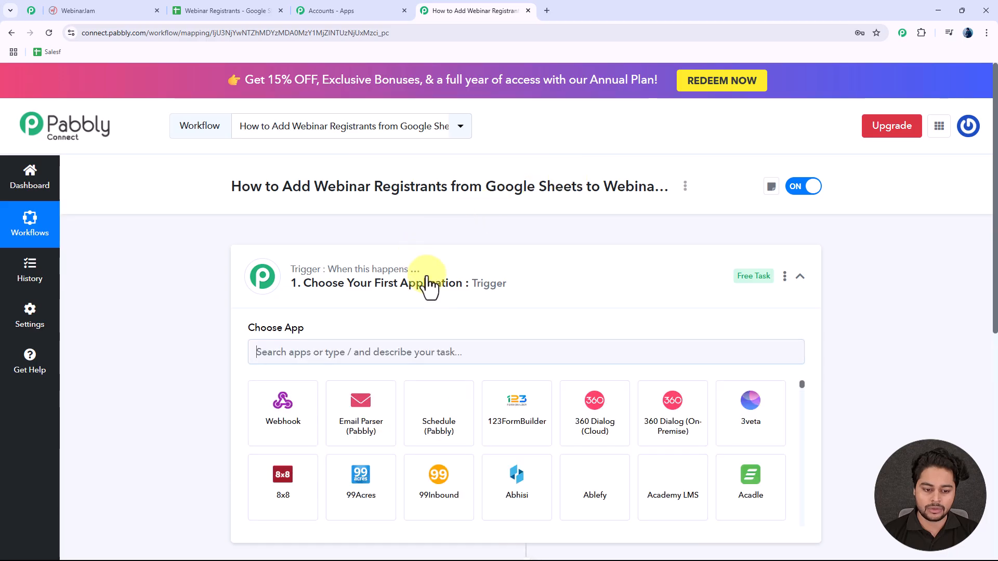
pyautogui.click(435, 288)
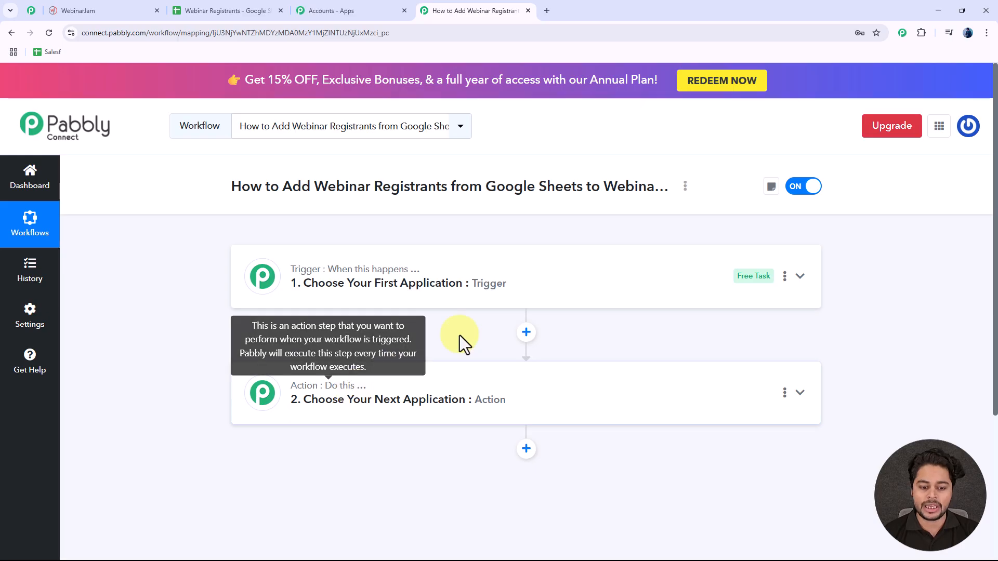
# Step: Review cells A3–D3 of the Webinar Registrants sheet, then switch to WebinarJam's webinars list
pyautogui.click(205, 6)
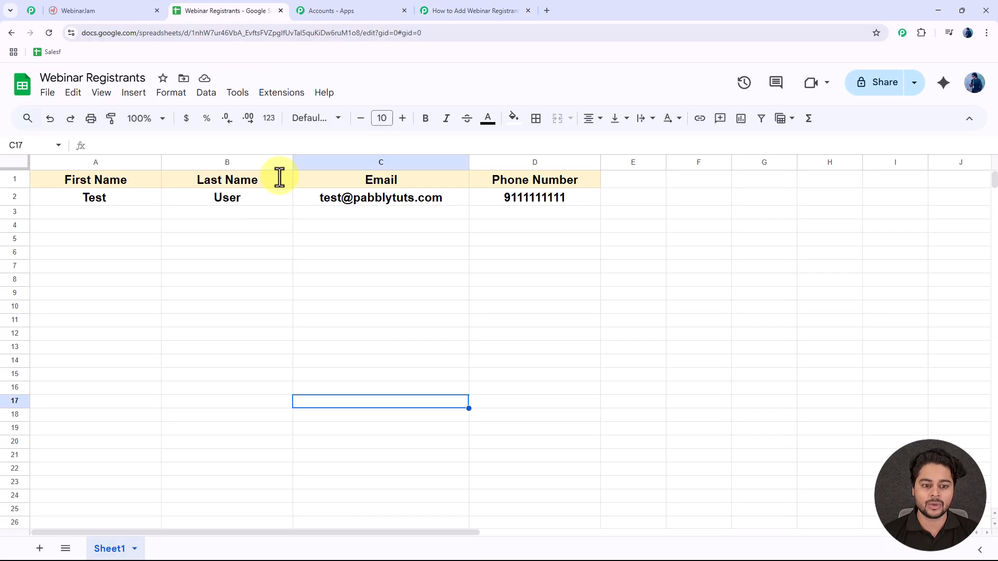
pyautogui.click(112, 214)
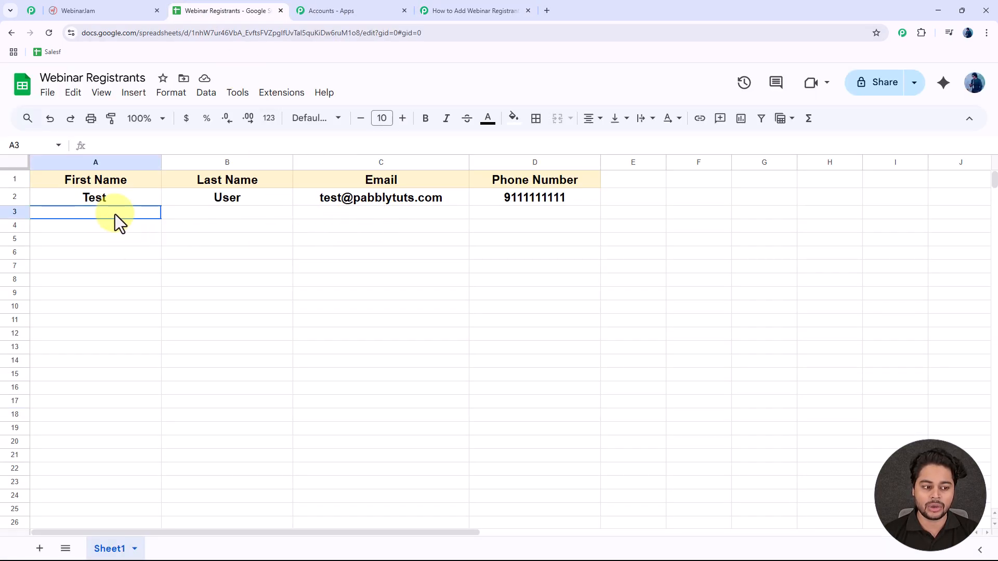
pyautogui.click(223, 214)
pyautogui.click(371, 215)
pyautogui.click(545, 212)
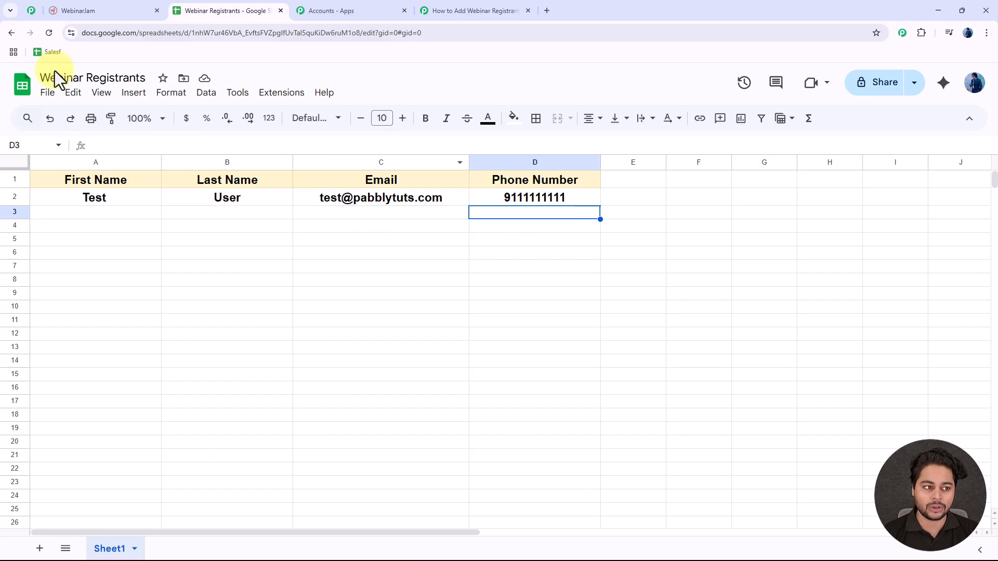
pyautogui.click(99, 5)
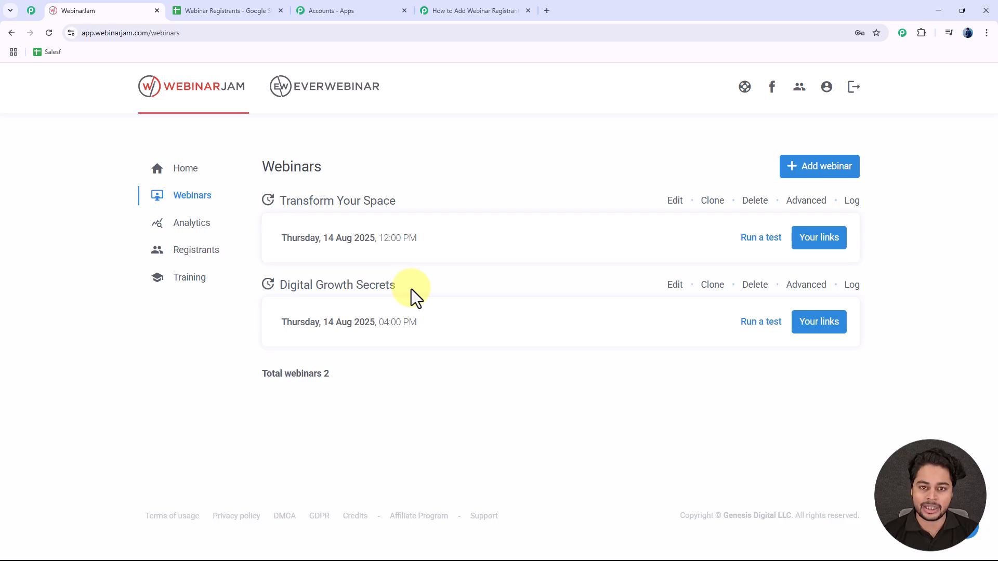
# Step: Set Google Sheets as the workflow's trigger app
pyautogui.click(495, 12)
pyautogui.click(326, 297)
pyautogui.click(317, 350)
pyautogui.write('Google')
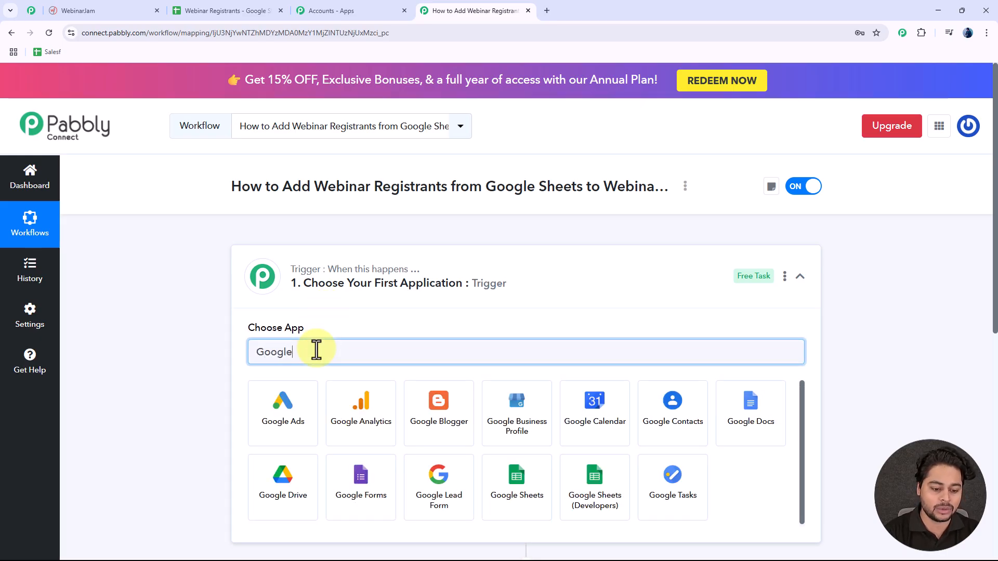
pyautogui.write(' SHe')
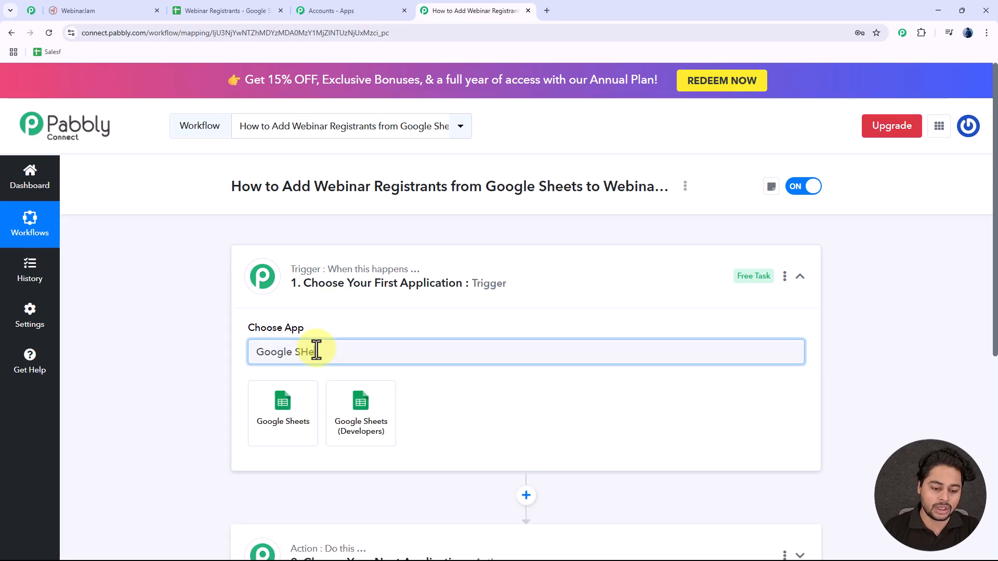
pyautogui.click(261, 429)
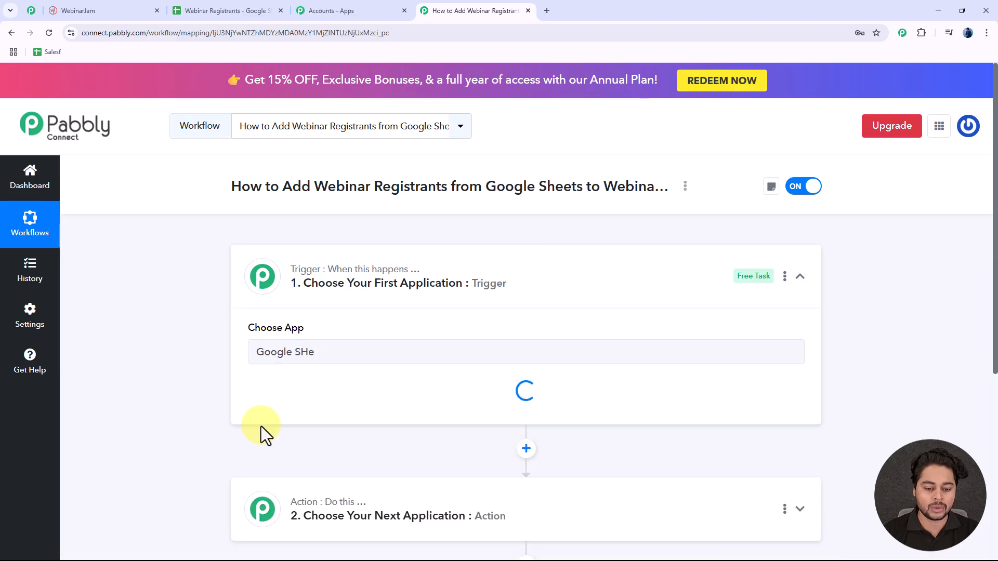
pyautogui.scroll(-2, 490, 349)
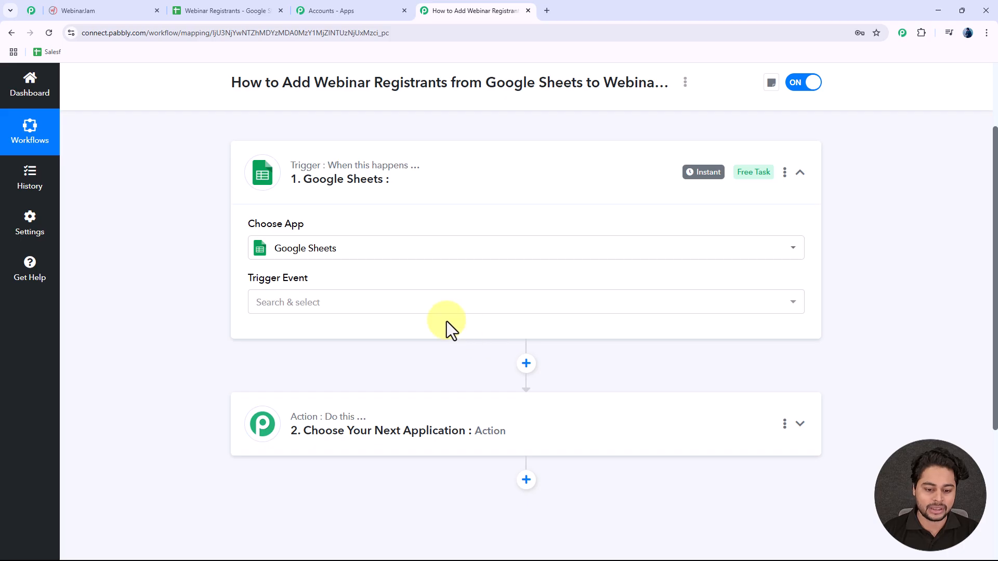
# Step: Choose the New or Updated Spreadsheet Row trigger event and copy its webhook URL
pyautogui.click(398, 312)
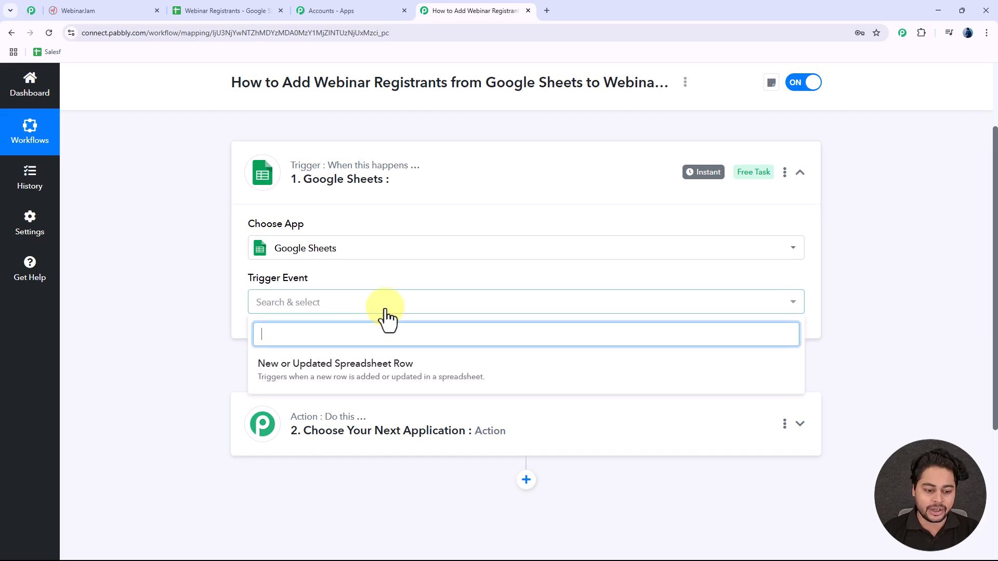
pyautogui.click(289, 375)
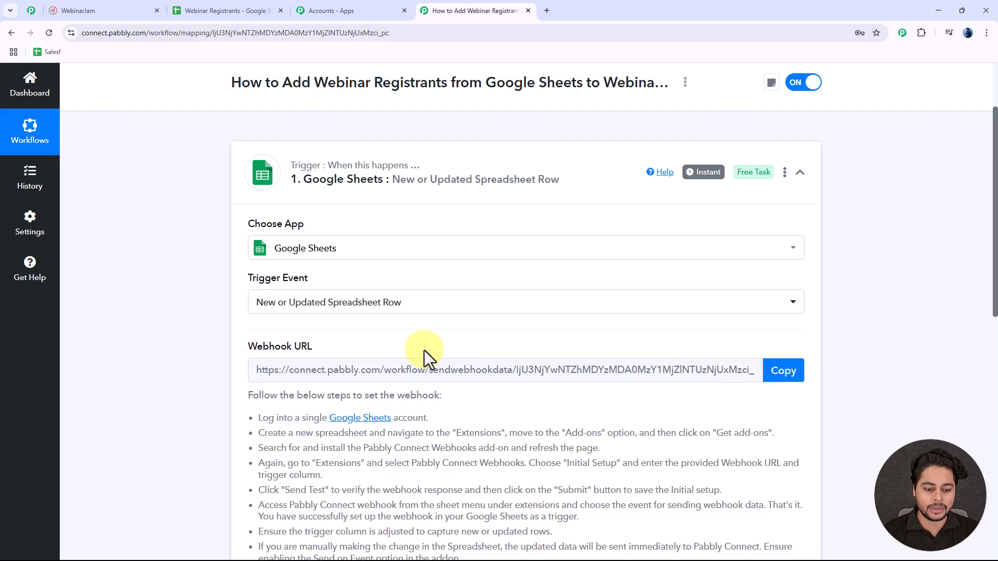
pyautogui.scroll(-2, 425, 351)
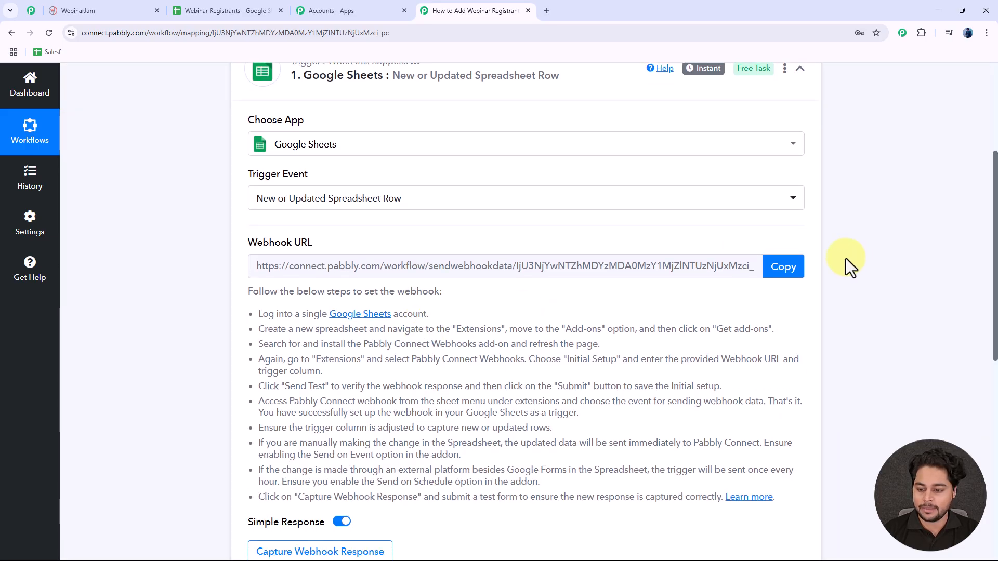
pyautogui.click(784, 268)
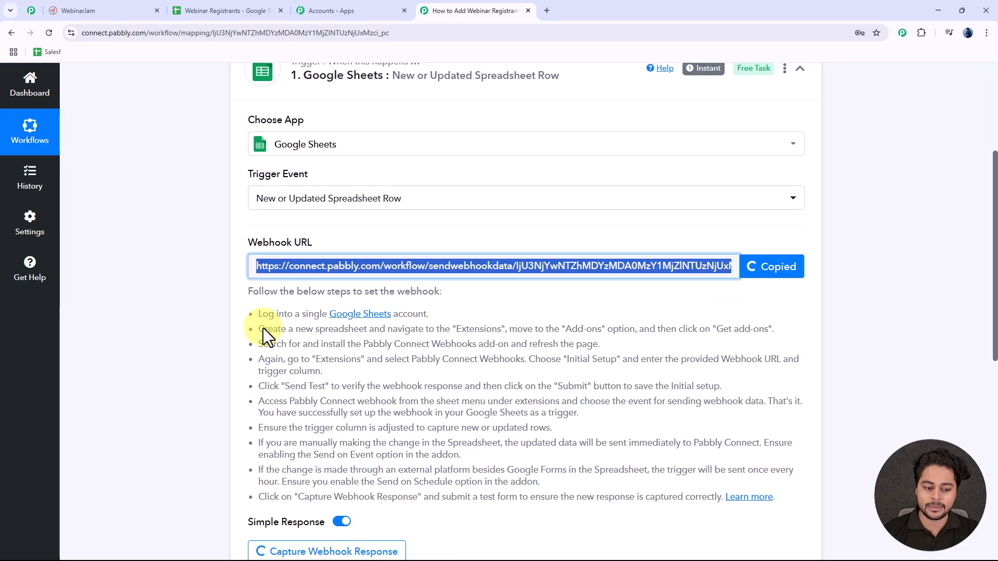
pyautogui.moveTo(259, 313); pyautogui.dragTo(709, 495)
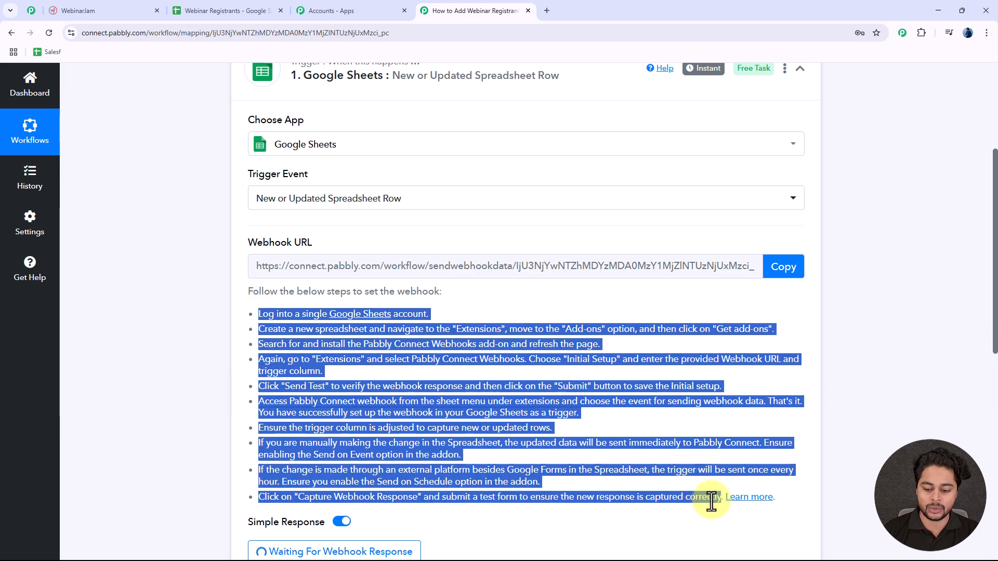
pyautogui.click(844, 432)
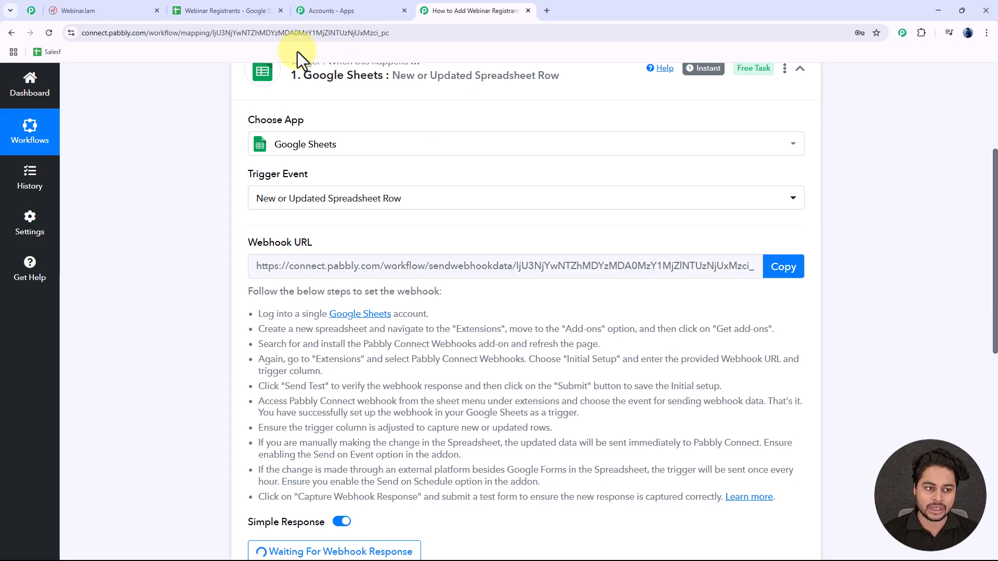
# Step: In the Webinar Registrants spreadsheet, open the Google Sheets add-on manager from Extensions
pyautogui.click(217, 10)
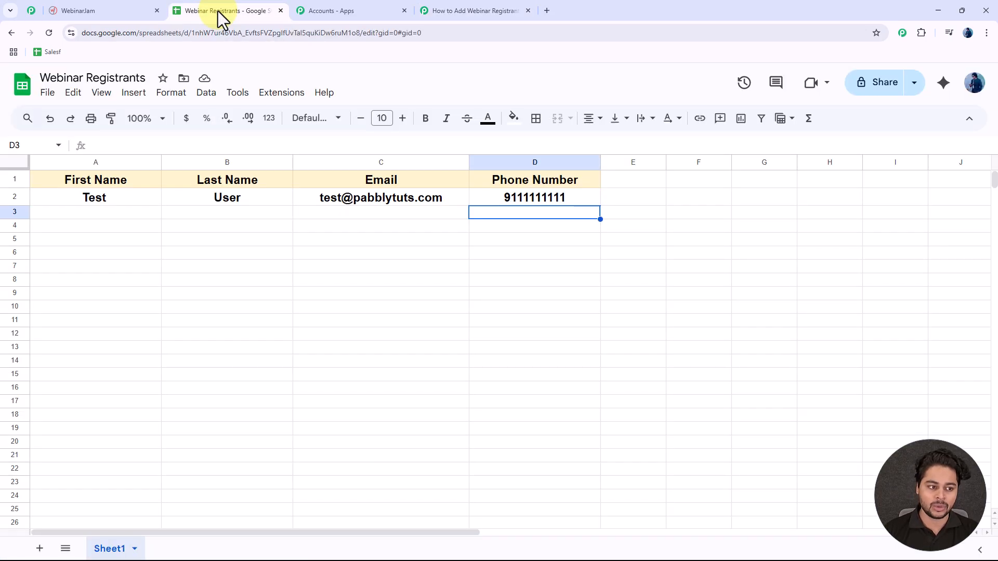
pyautogui.click(359, 318)
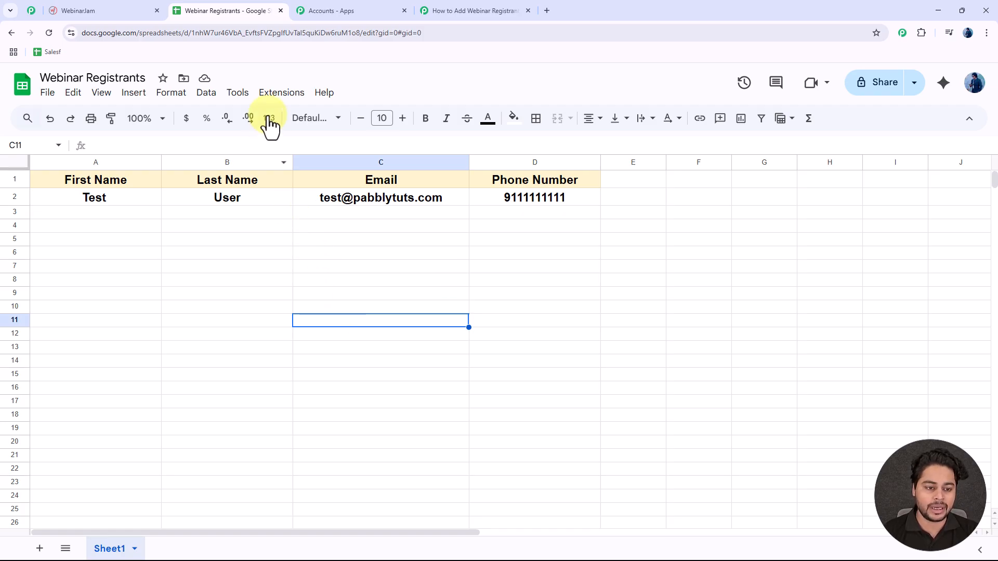
pyautogui.click(284, 96)
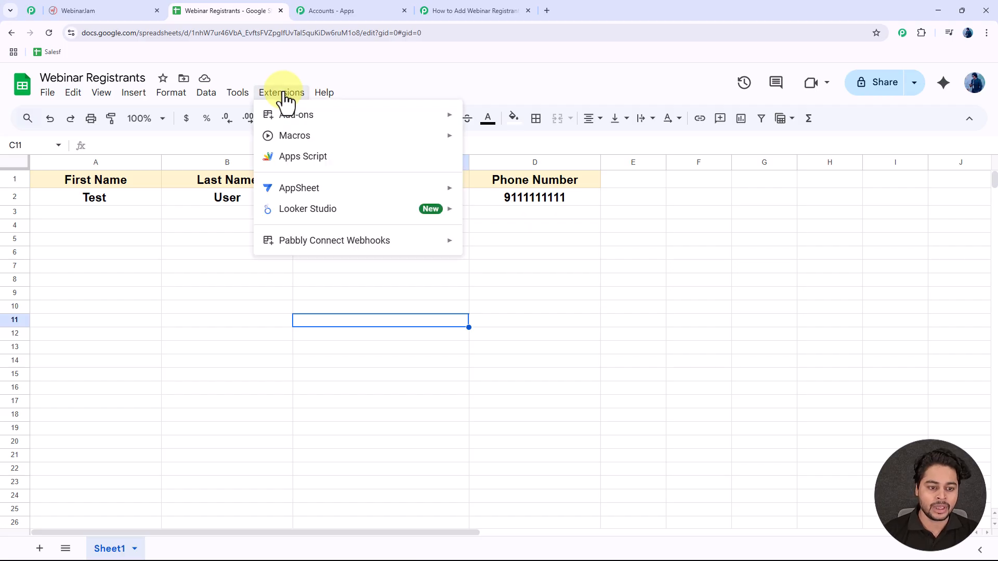
pyautogui.moveTo(290, 115)
pyautogui.click(543, 138)
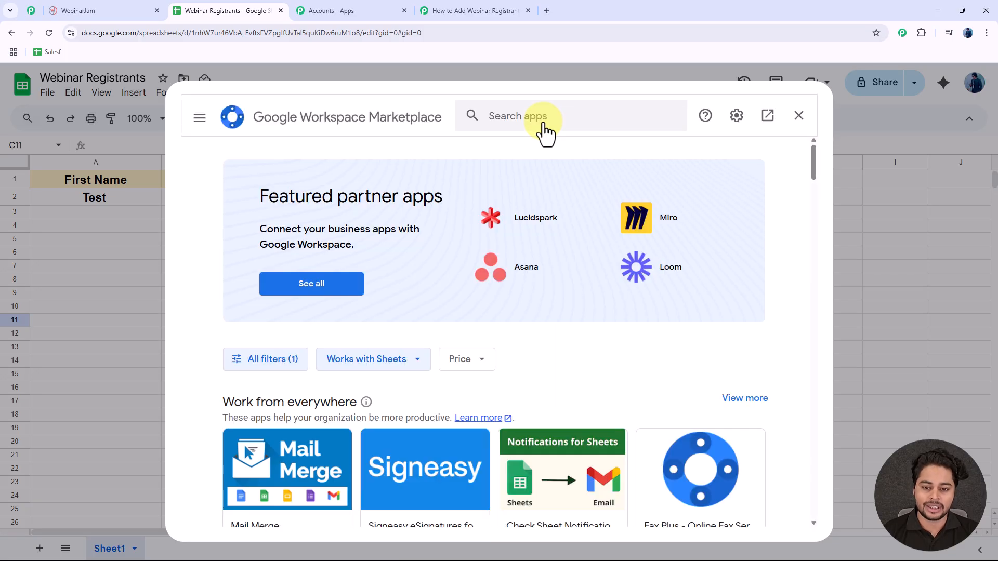
# Step: Search 'pabb' to confirm Pabbly Connect Webhooks is installed, close the Marketplace and reload
pyautogui.click(542, 115)
pyautogui.write('pabb')
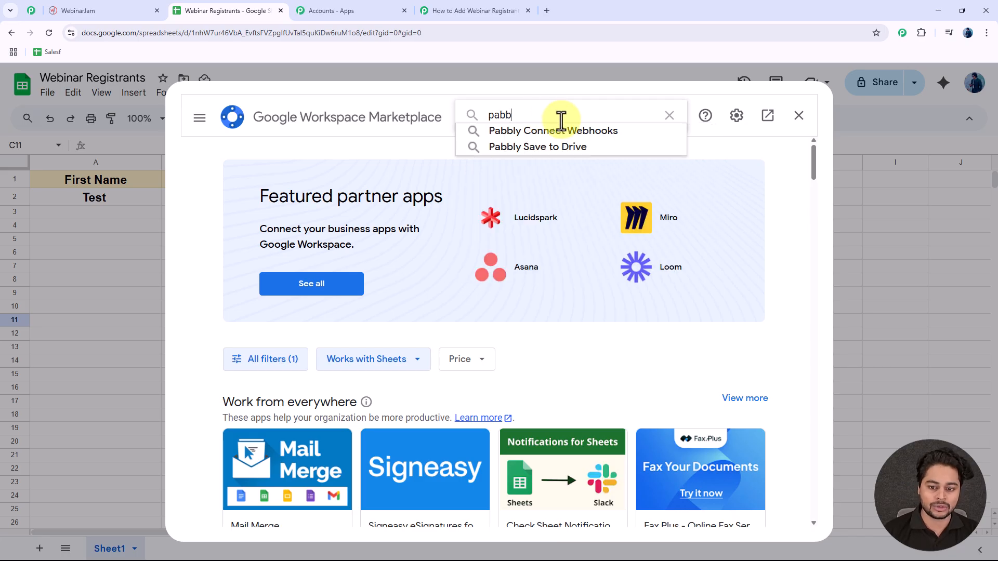
pyautogui.click(565, 134)
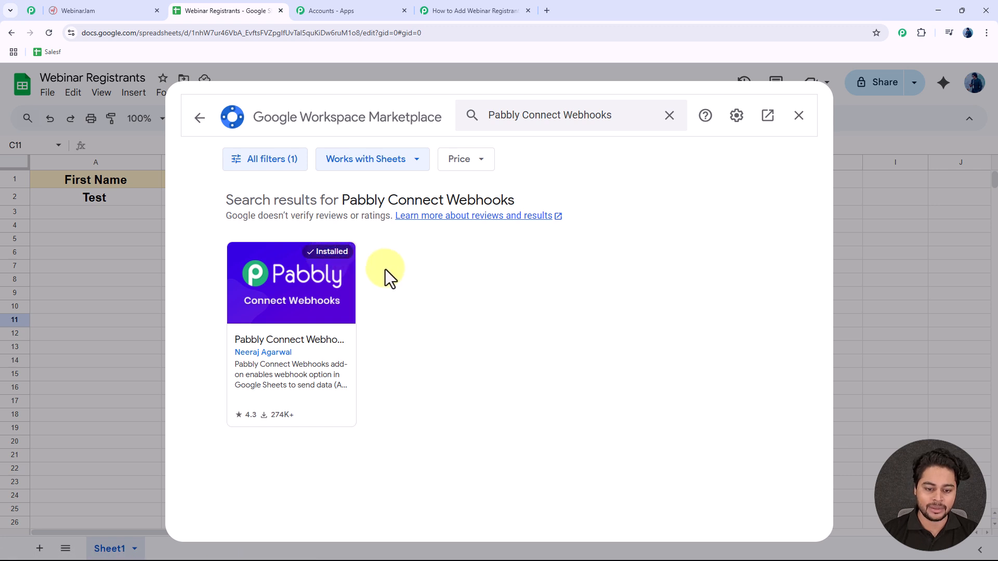
pyautogui.click(799, 116)
pyautogui.click(50, 33)
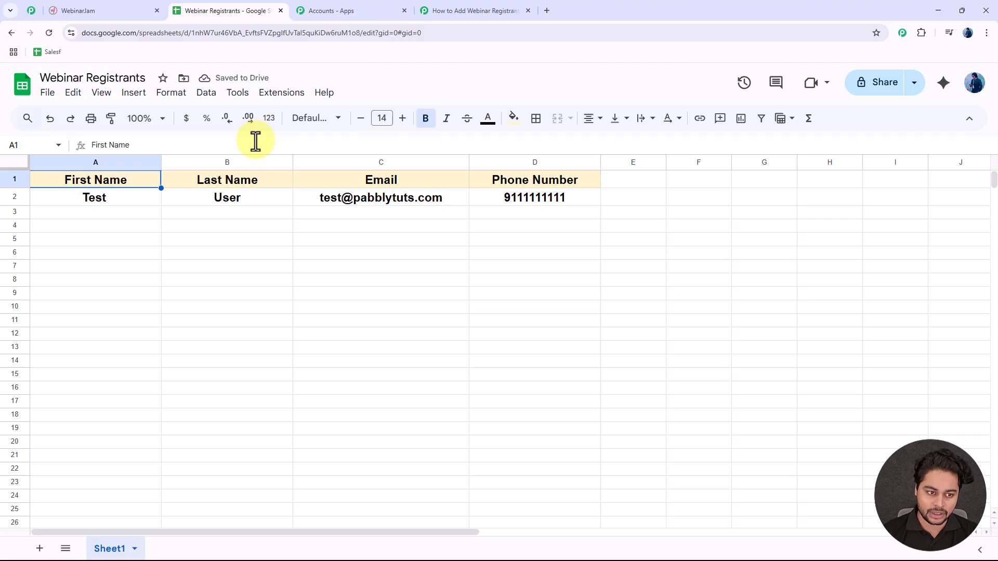
# Step: Open the Pabbly Connect Webhooks Initial Setup form for Sheet1, then return to the Pabbly workflow
pyautogui.click(286, 96)
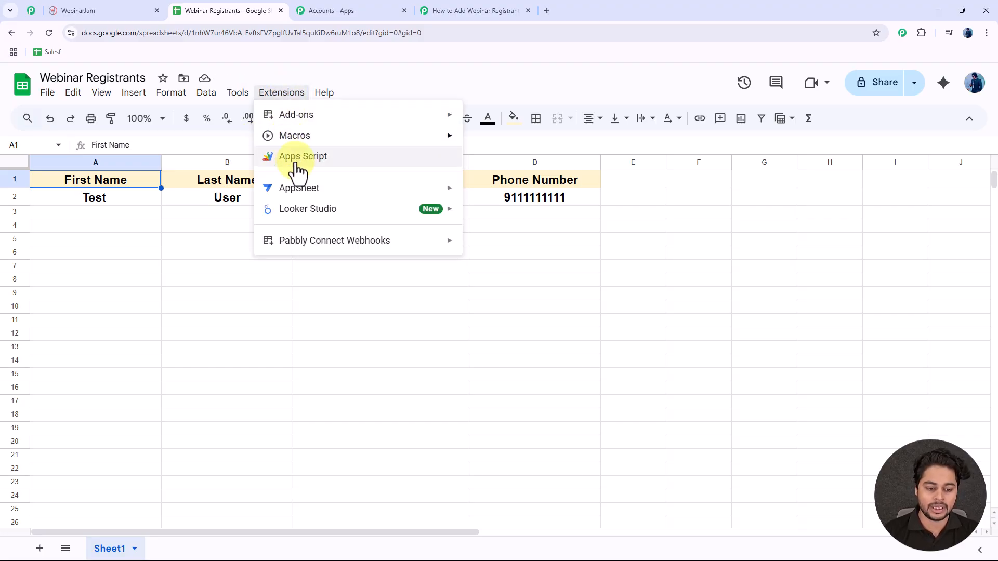
pyautogui.moveTo(310, 246)
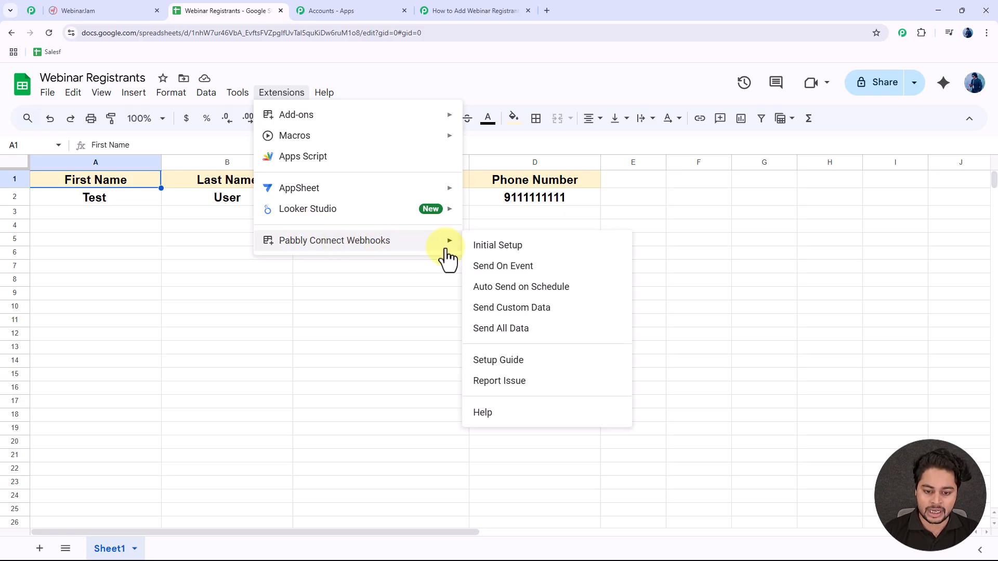
pyautogui.click(516, 263)
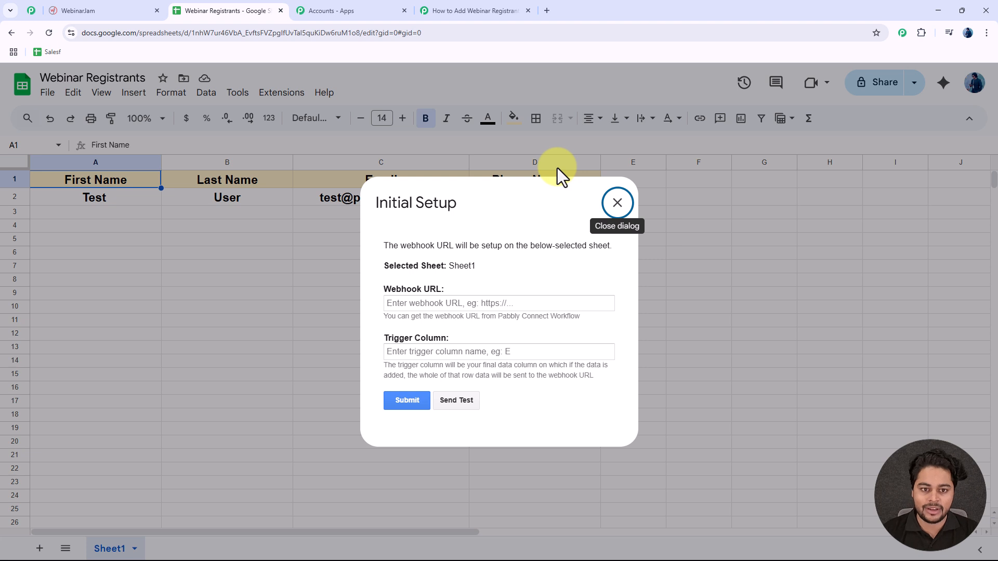
pyautogui.click(458, 10)
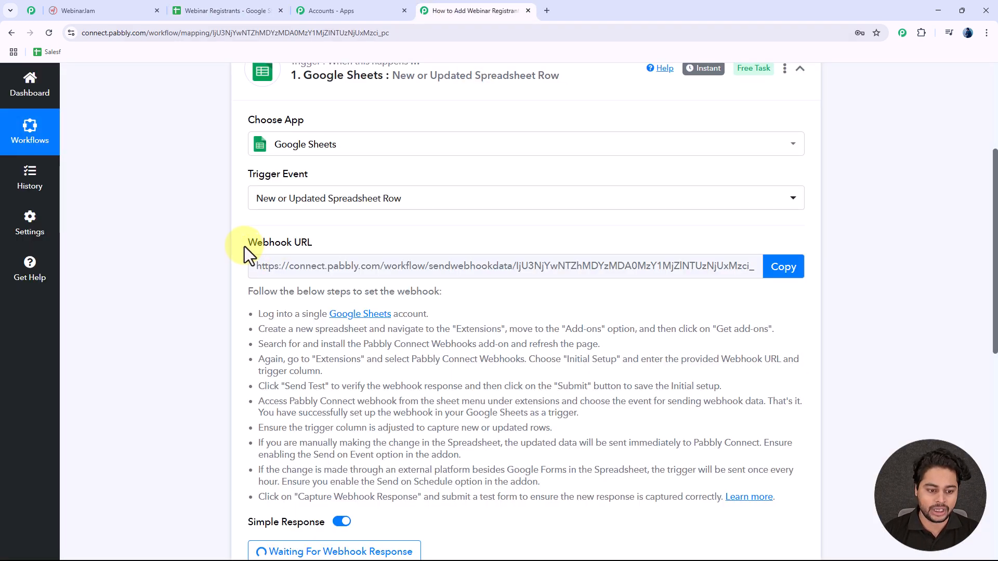
# Step: Paste Pabbly's webhook URL into the Initial Setup, set trigger column D and submit
pyautogui.click(791, 273)
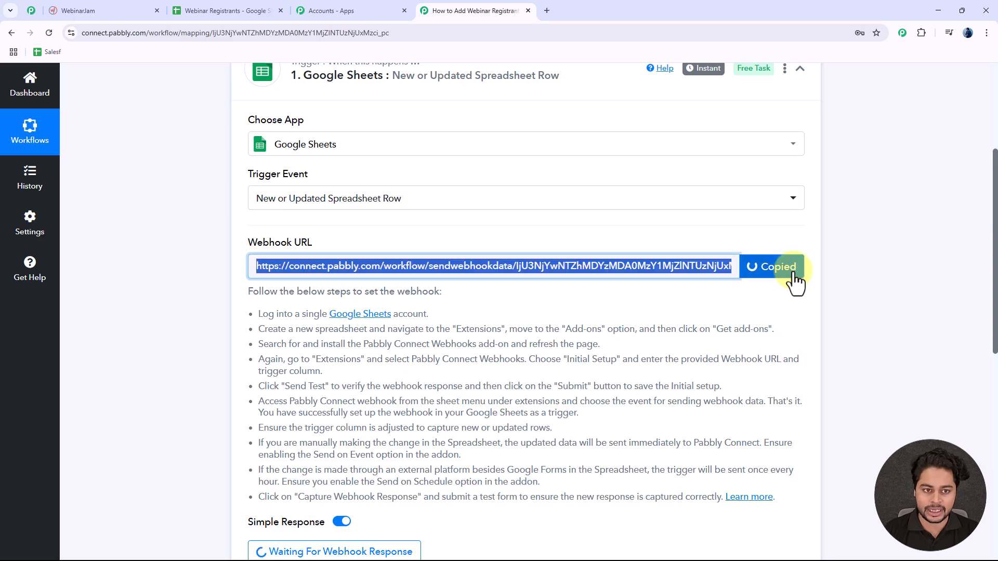
pyautogui.click(213, 9)
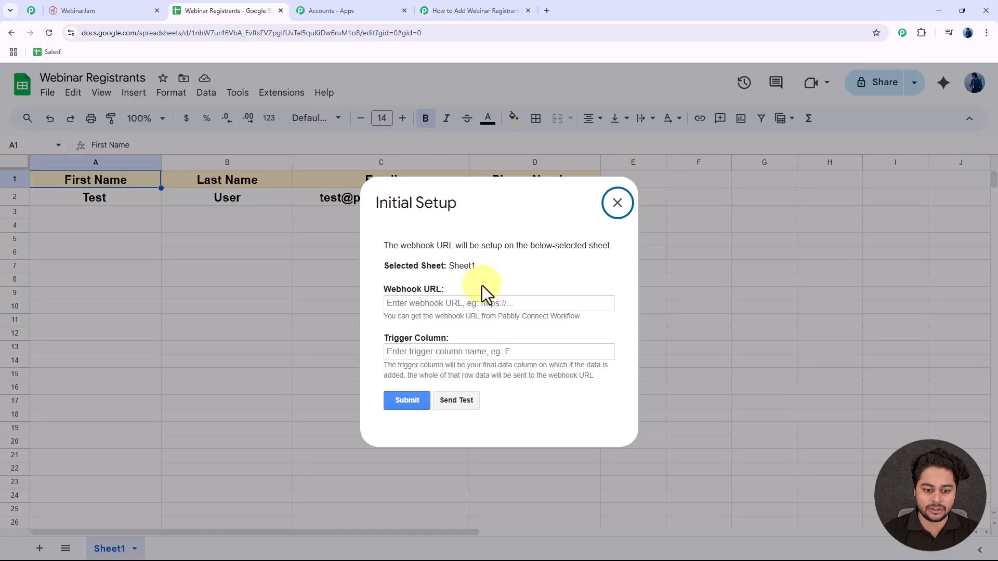
pyautogui.click(447, 306)
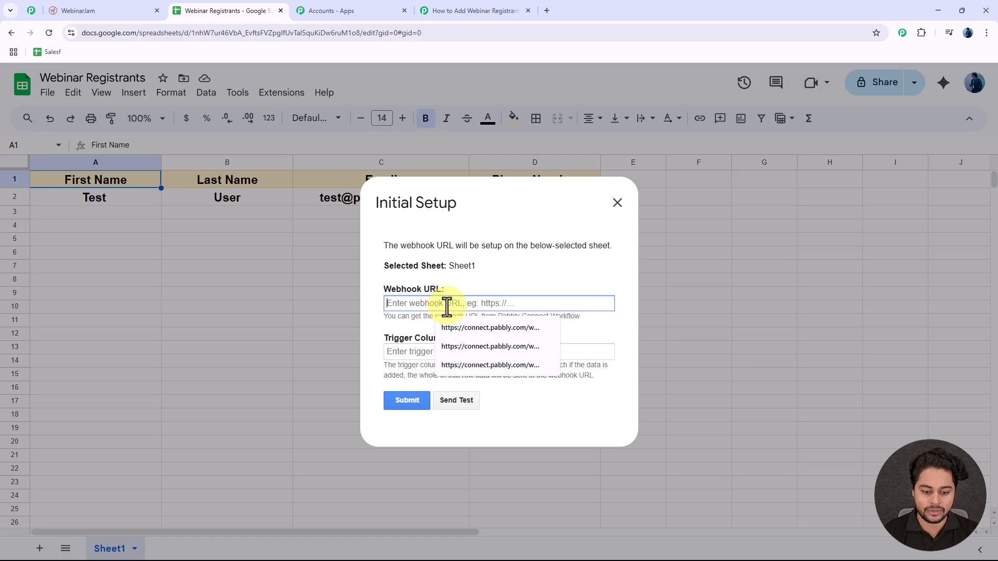
pyautogui.hotkey('ctrl', 'v')
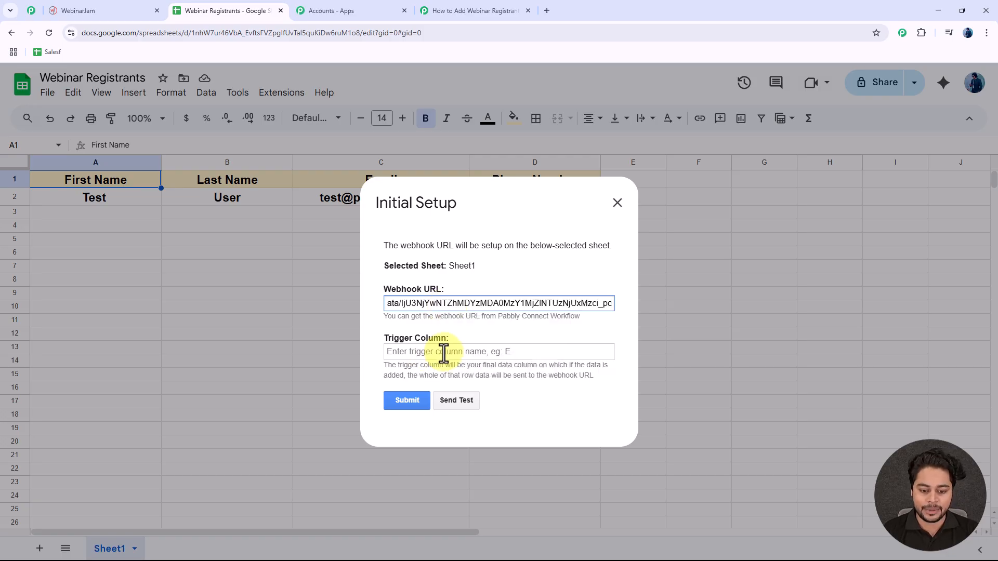
pyautogui.click(519, 192)
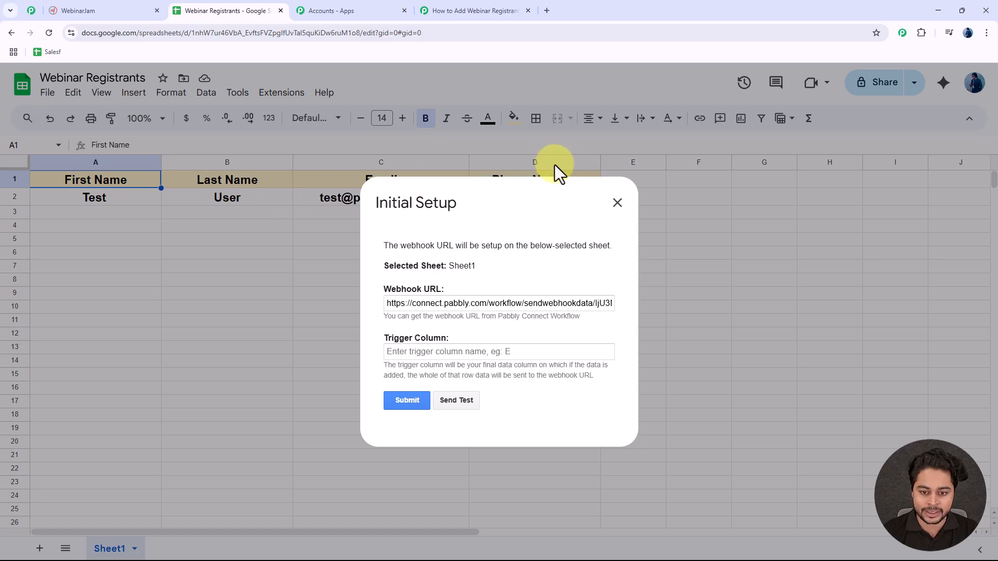
pyautogui.click(441, 352)
pyautogui.write('D')
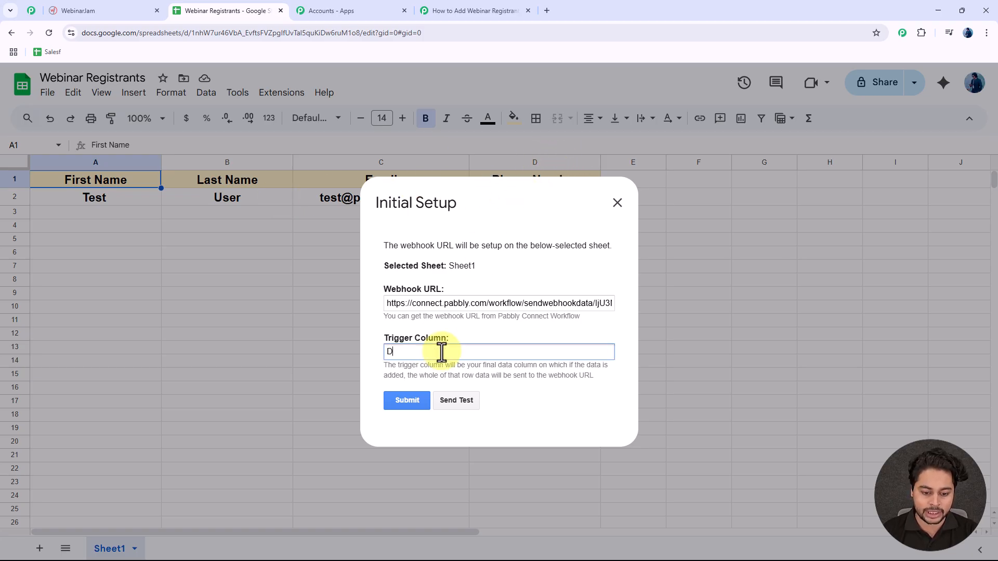
pyautogui.click(467, 402)
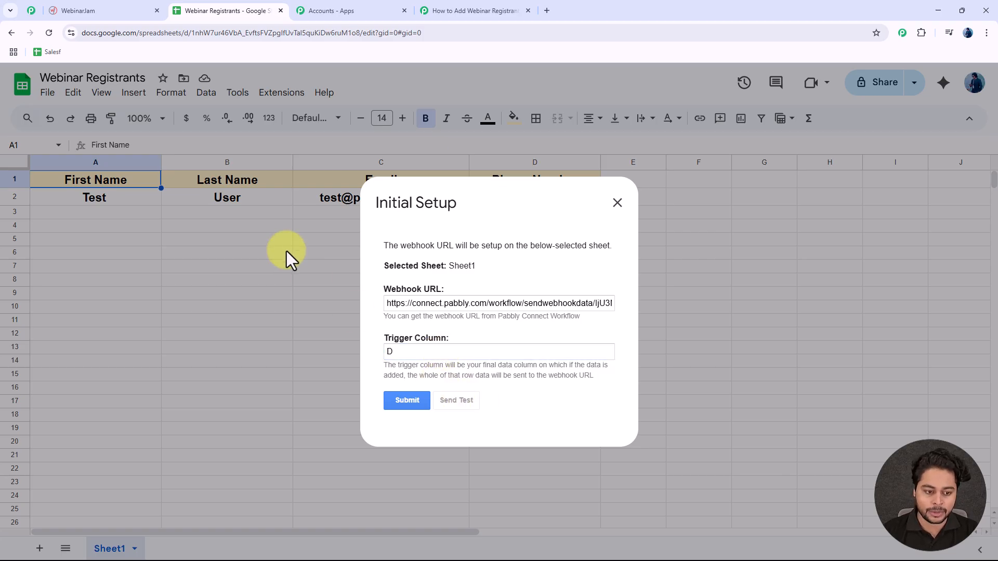
pyautogui.click(457, 10)
pyautogui.scroll(-6, 234, 287)
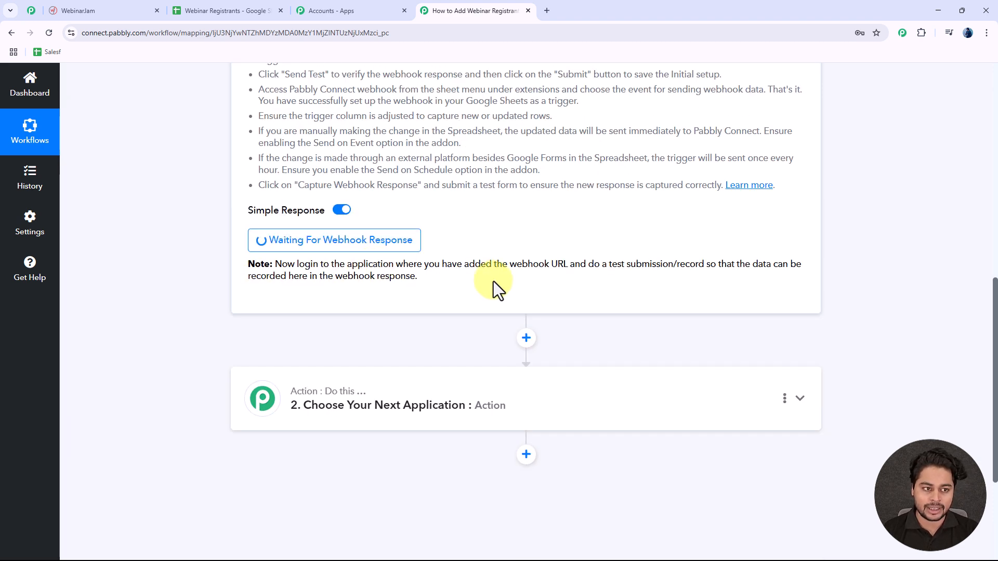
pyautogui.scroll(-1, 199, 181)
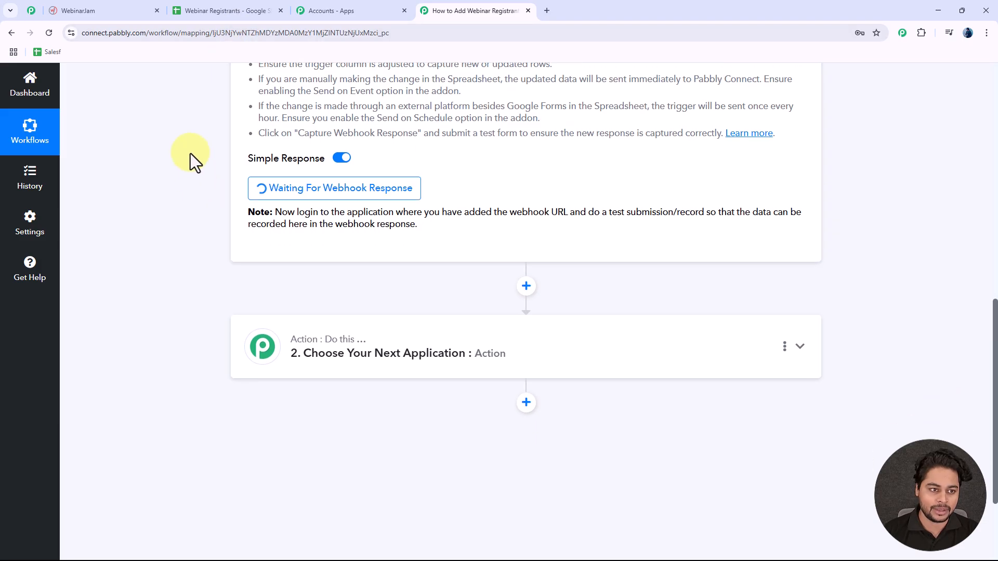
pyautogui.scroll(-3, 229, 195)
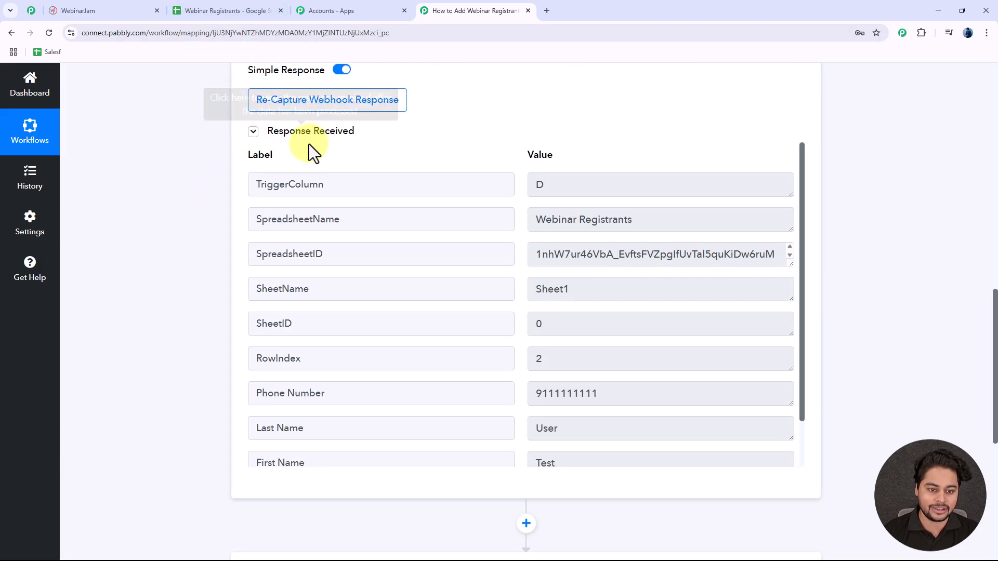
pyautogui.scroll(-1, 213, 200)
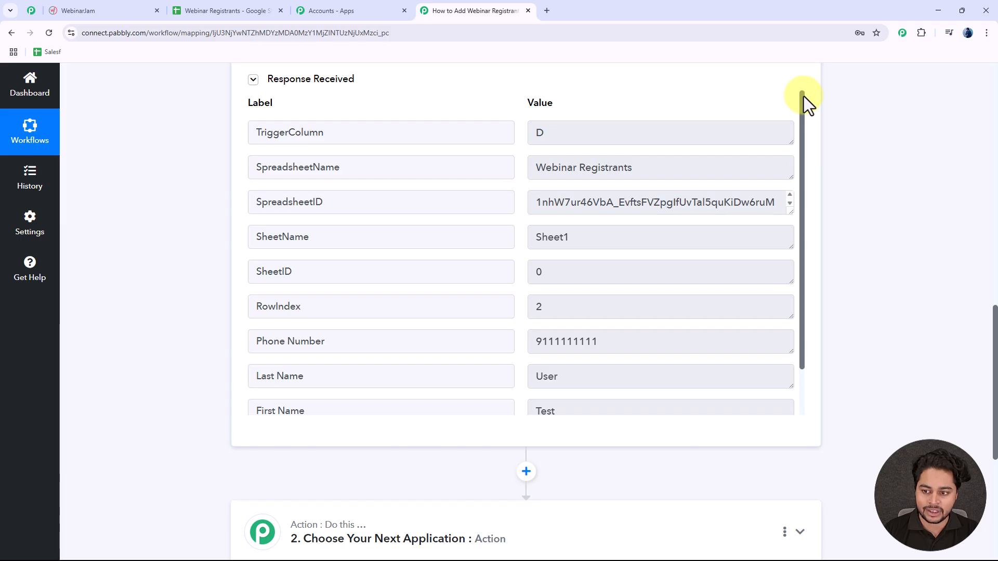
pyautogui.moveTo(804, 95); pyautogui.dragTo(802, 200)
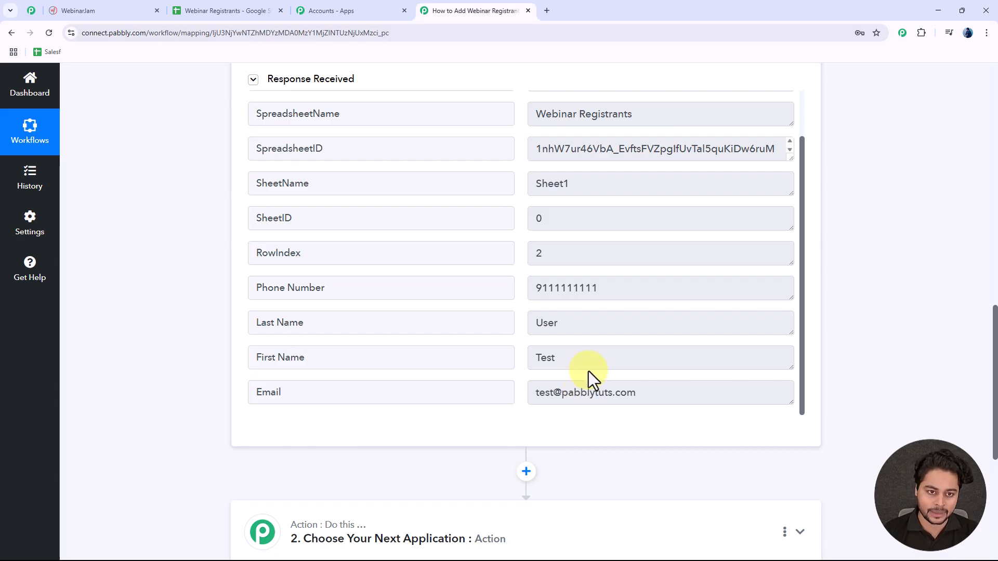
pyautogui.click(108, 12)
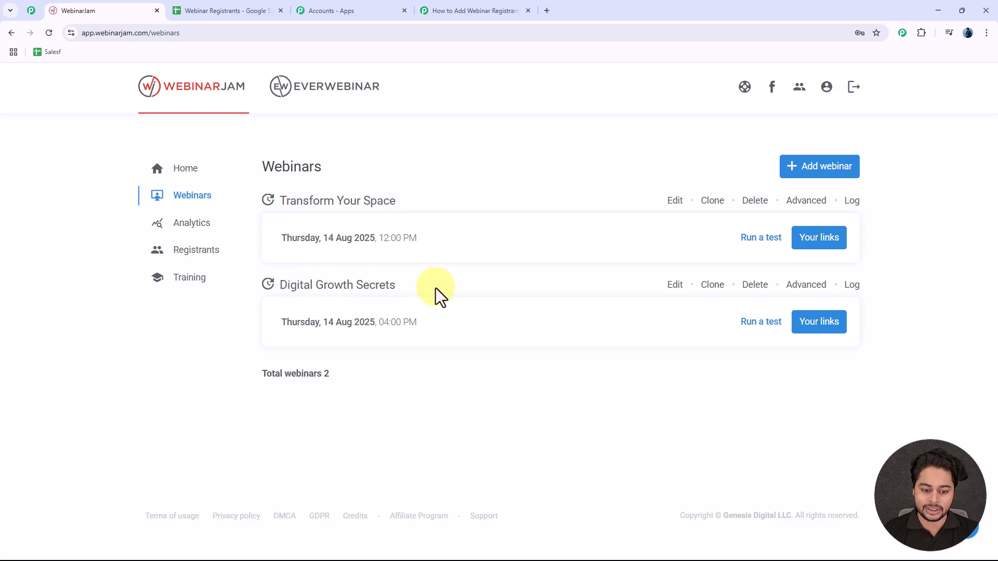
pyautogui.click(470, 9)
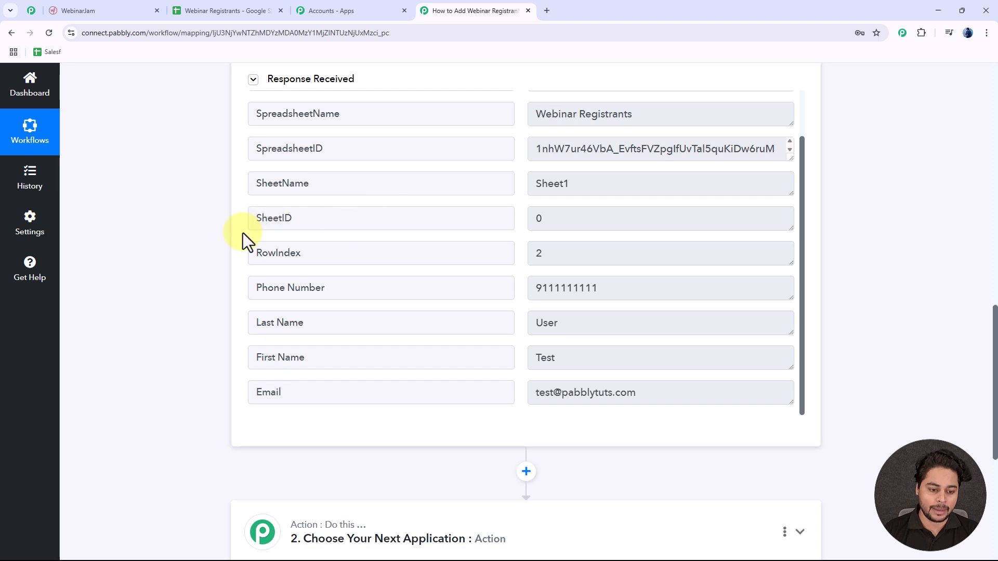
pyautogui.scroll(-5, 225, 249)
# Step: Search 'Webina' and choose WebinarJam as the workflow's next application
pyautogui.click(364, 271)
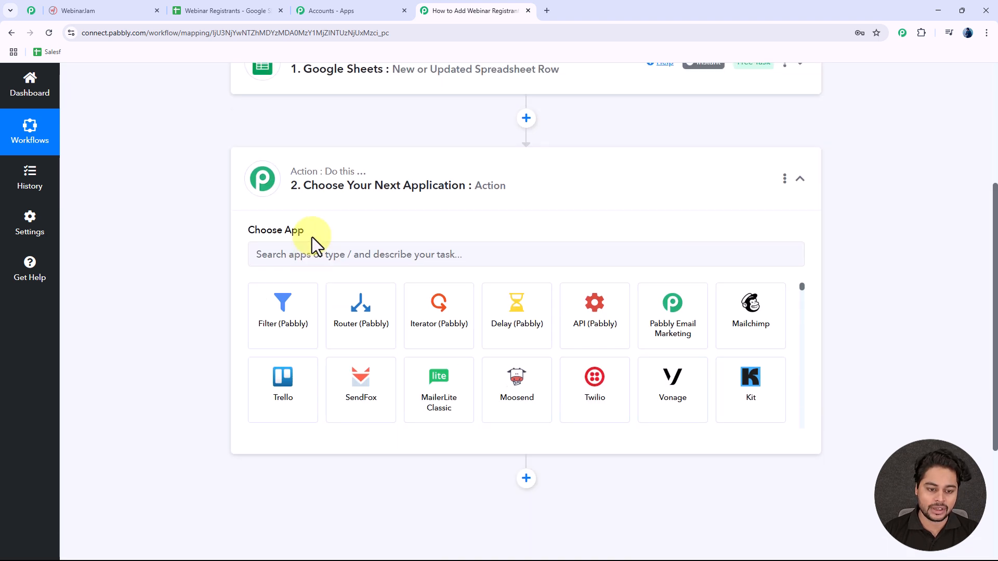
pyautogui.click(362, 286)
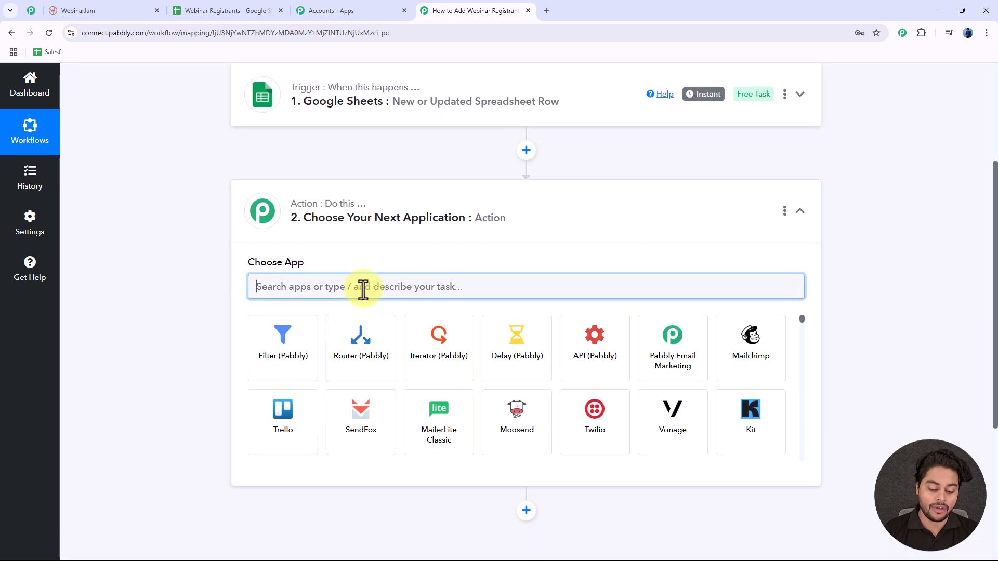
pyautogui.write('Webina')
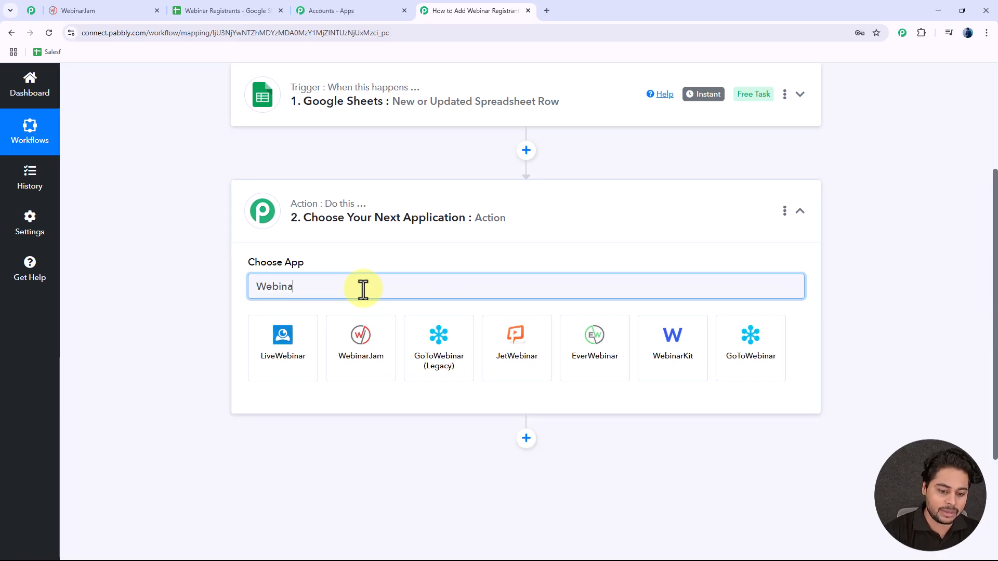
pyautogui.click(368, 356)
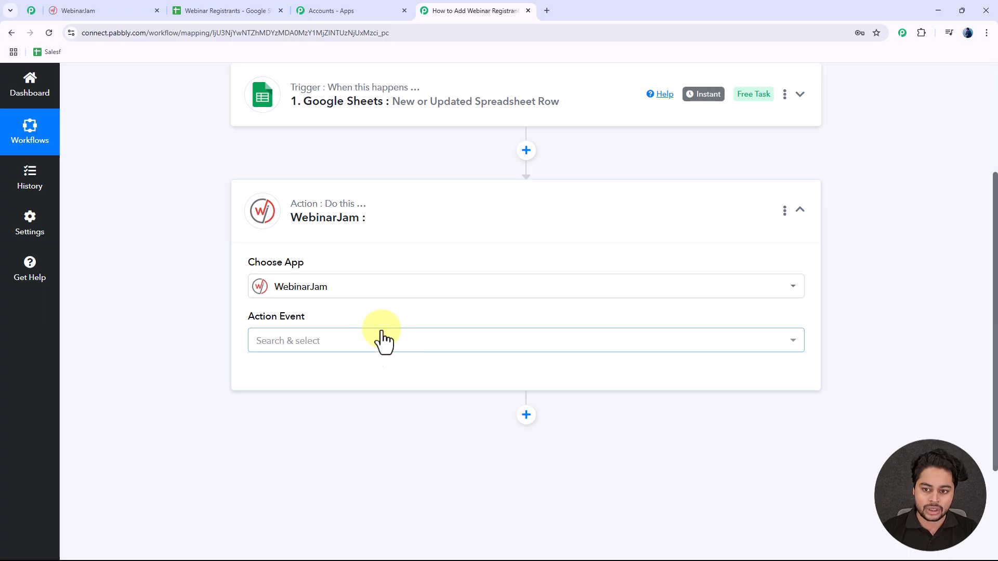
# Step: Expand the Google Sheets trigger step to read its webhook setup instructions
pyautogui.scroll(3, 417, 279)
pyautogui.click(452, 274)
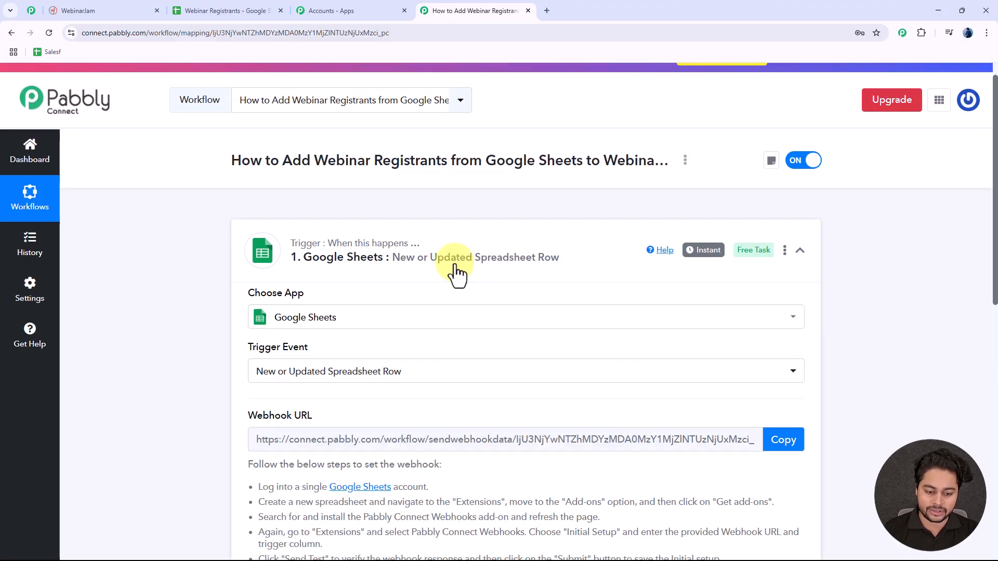
pyautogui.scroll(-2, 314, 322)
pyautogui.scroll(-3, 311, 324)
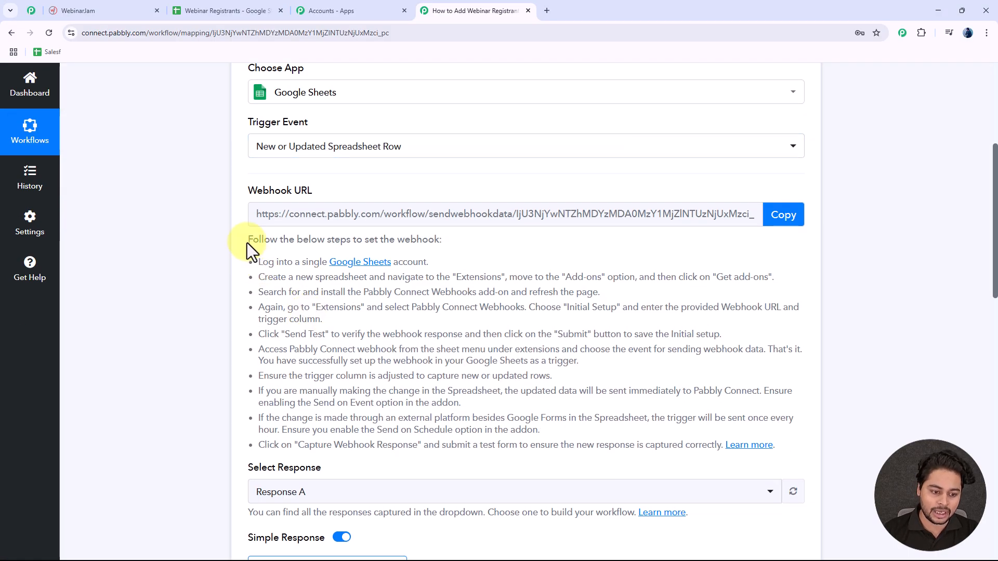
pyautogui.moveTo(246, 238); pyautogui.dragTo(727, 450)
pyautogui.click(660, 417)
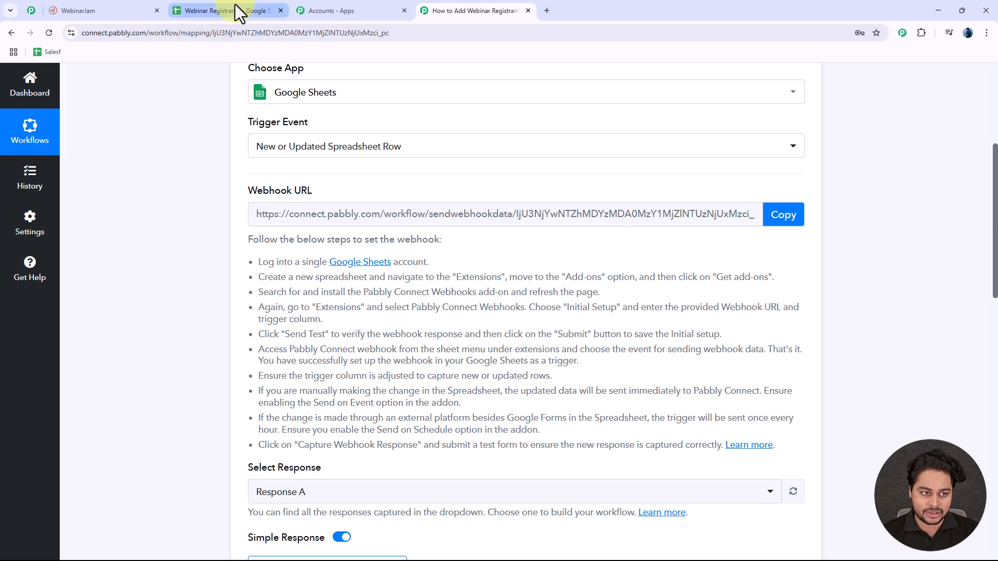
# Step: Submit the webhook Initial Setup in the spreadsheet and close the setup window
pyautogui.moveTo(235, 4)
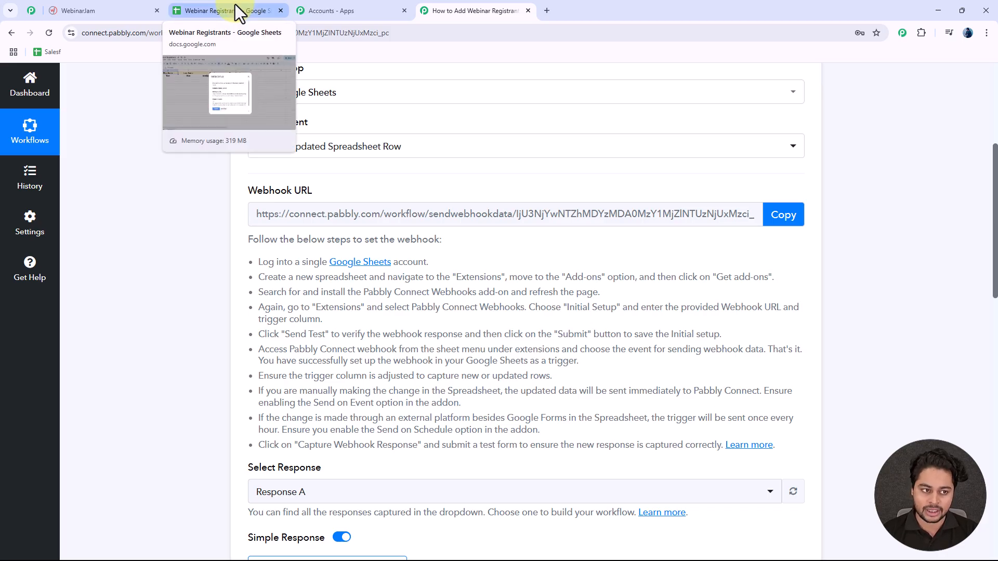
pyautogui.click(235, 4)
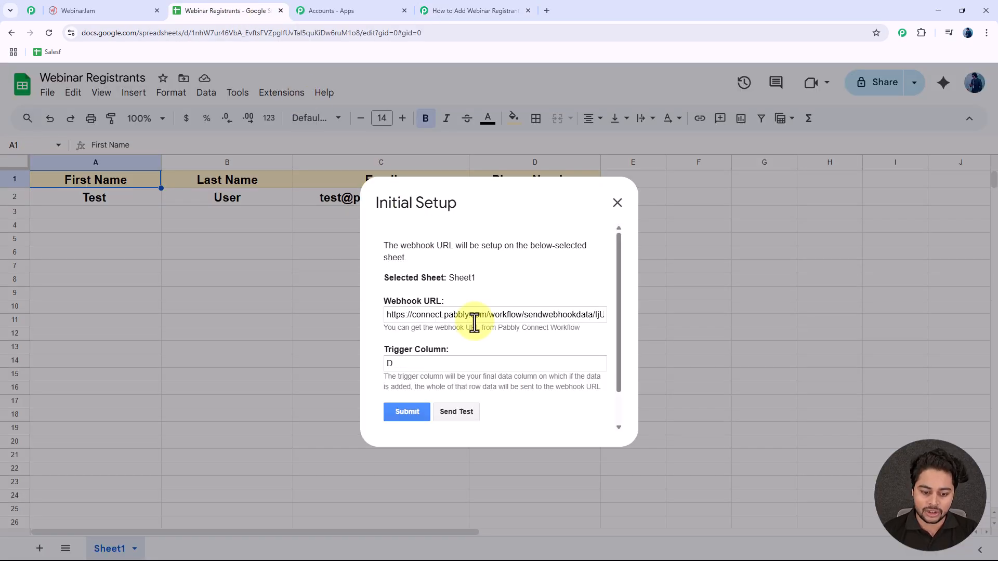
pyautogui.scroll(-2, 411, 367)
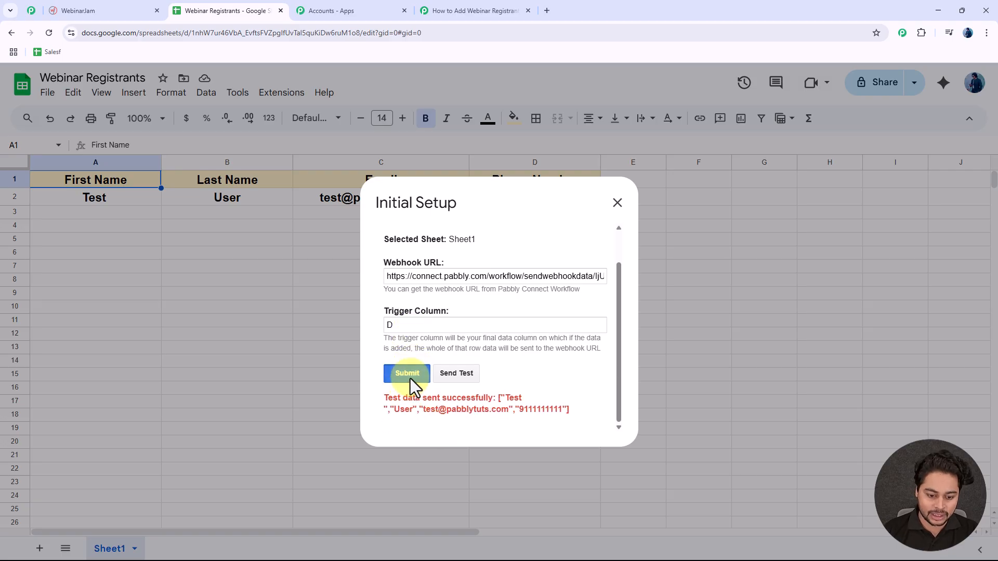
pyautogui.click(410, 378)
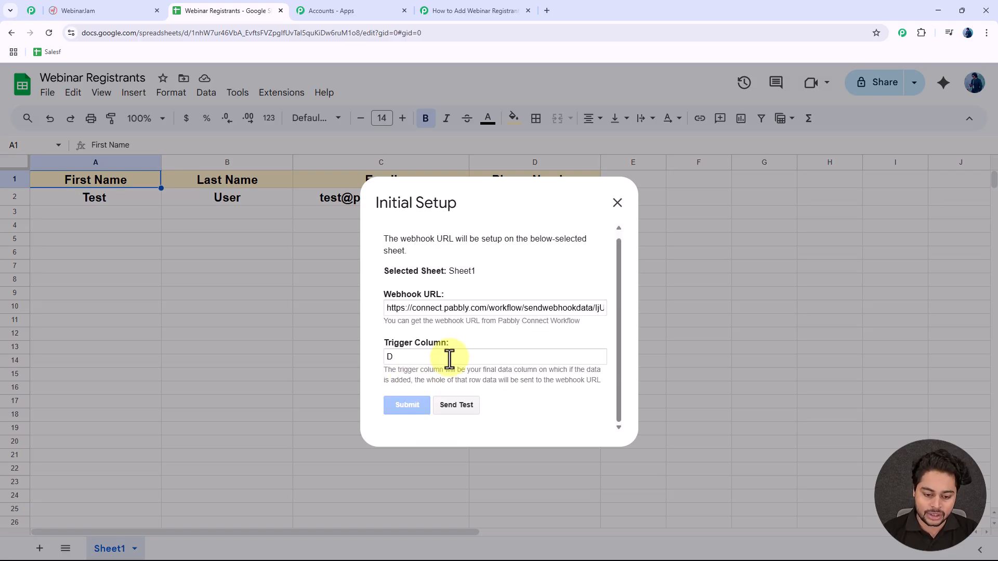
pyautogui.scroll(-1, 450, 360)
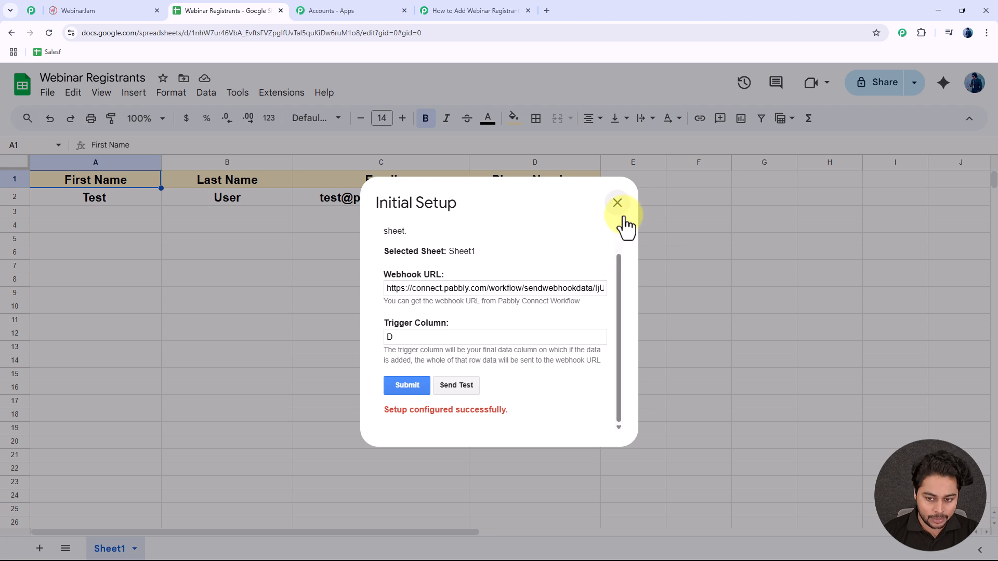
pyautogui.click(617, 204)
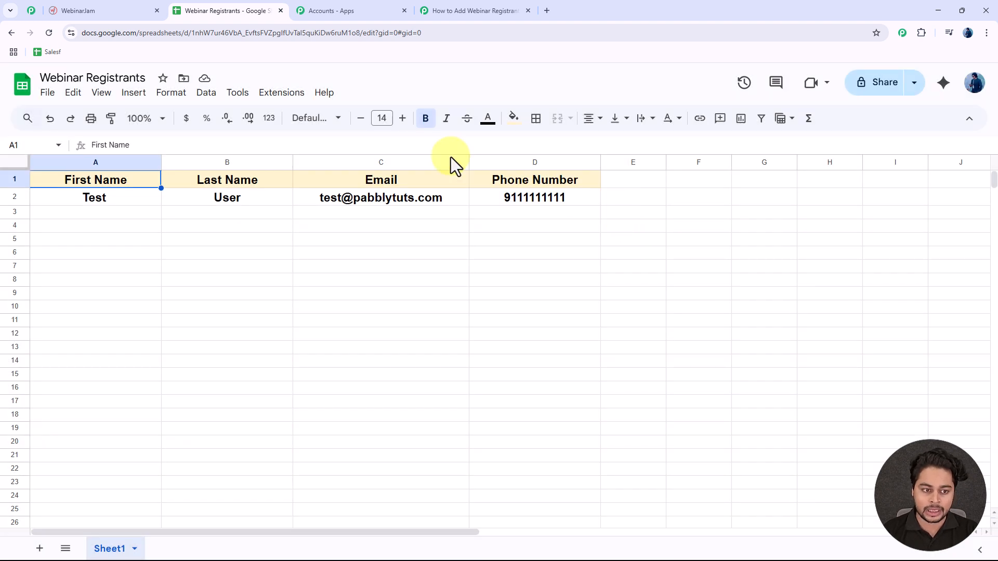
# Step: Enable Send On Event in the Pabbly Connect Webhooks add-on menu and confirm it's on
pyautogui.click(277, 94)
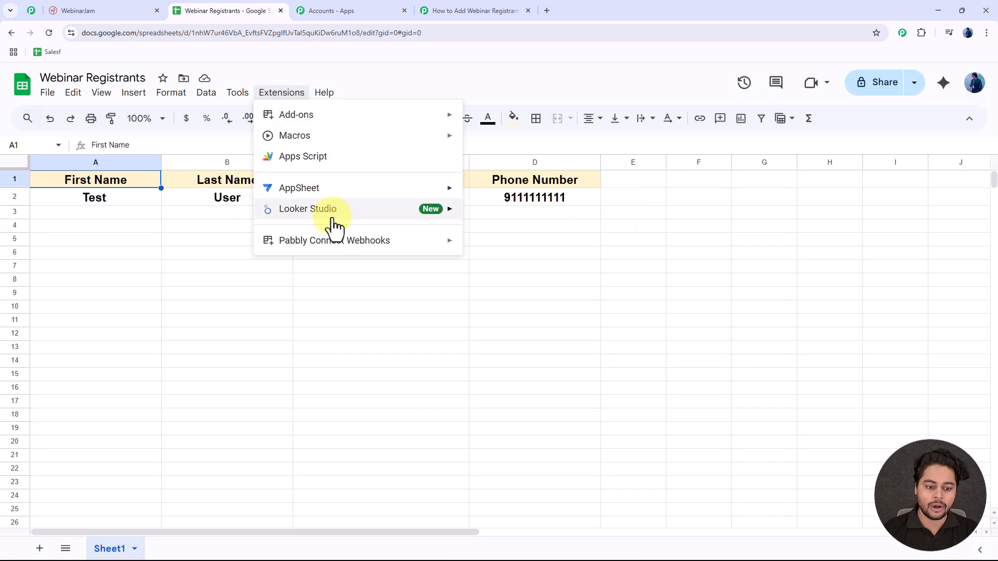
pyautogui.moveTo(334, 245)
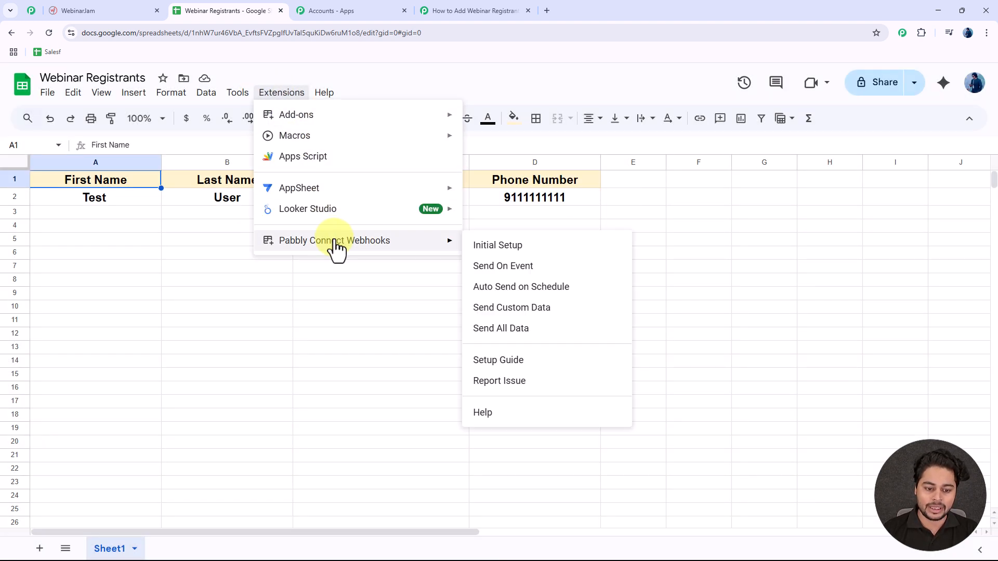
pyautogui.click(494, 269)
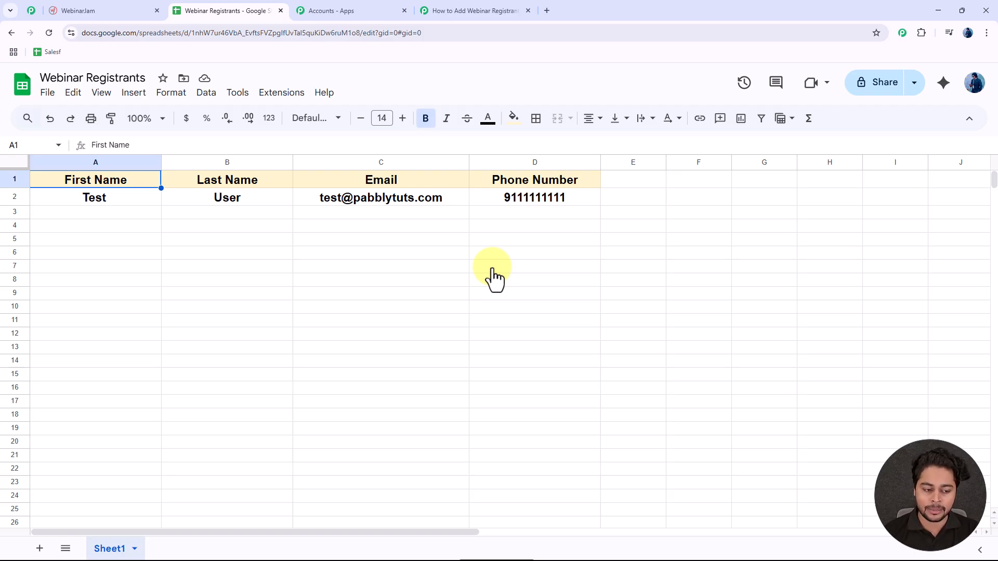
pyautogui.click(94, 213)
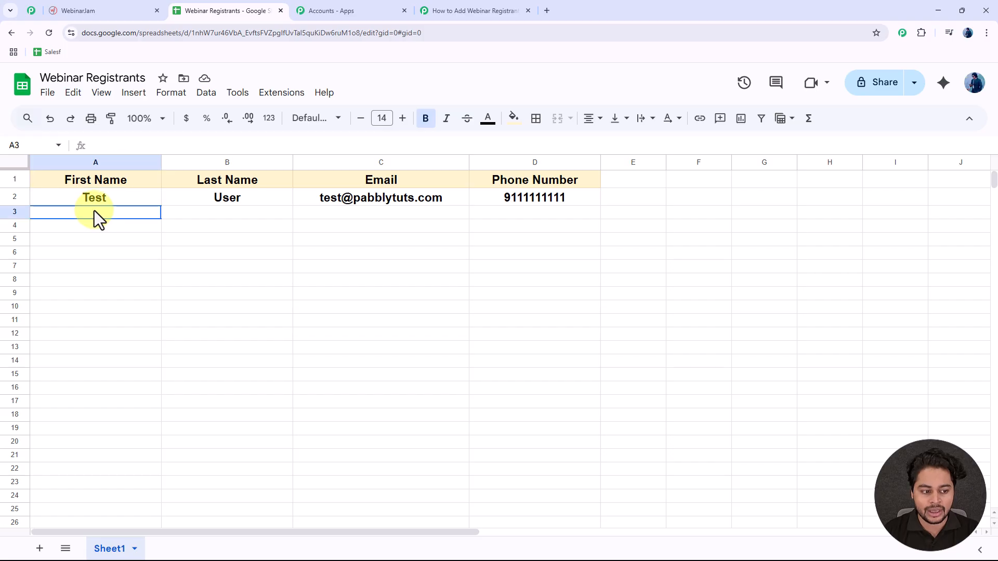
pyautogui.moveTo(206, 233); pyautogui.dragTo(584, 215)
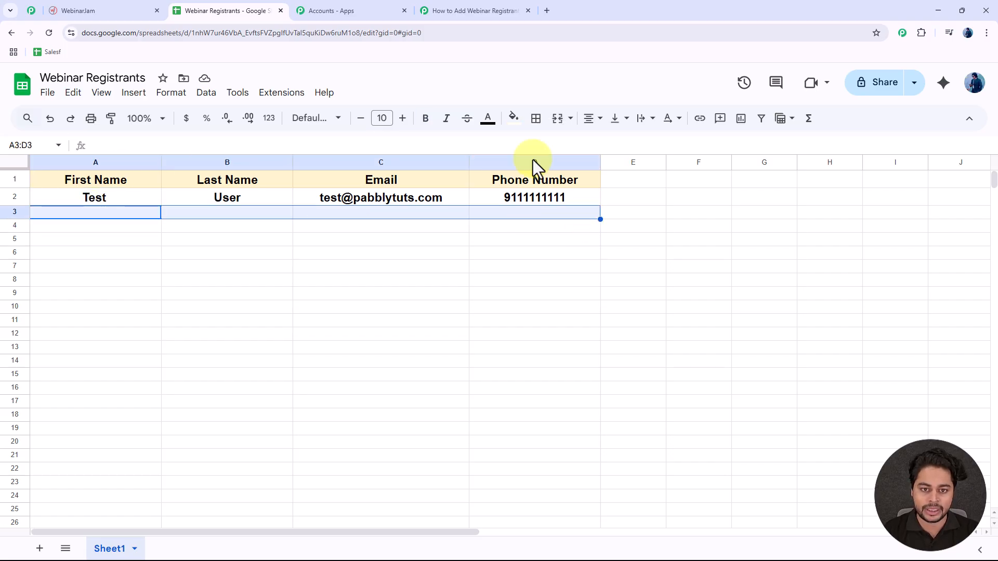
pyautogui.click(474, 11)
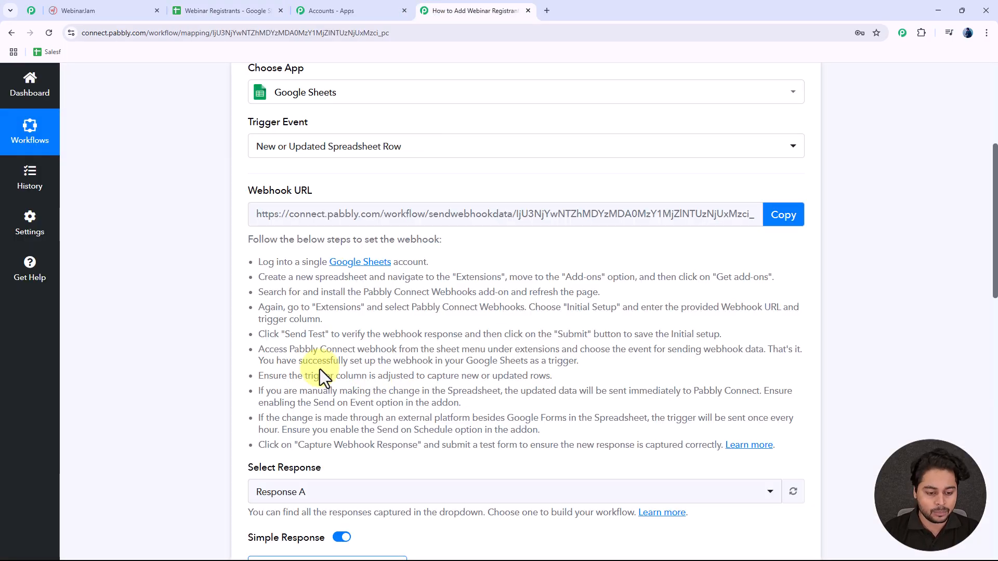
pyautogui.click(259, 10)
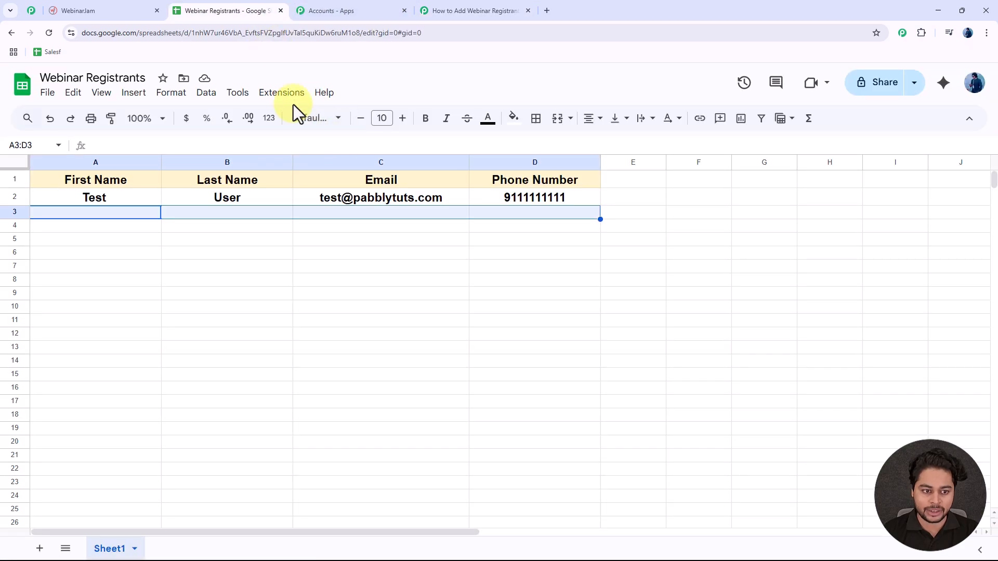
pyautogui.click(284, 93)
pyautogui.moveTo(322, 253)
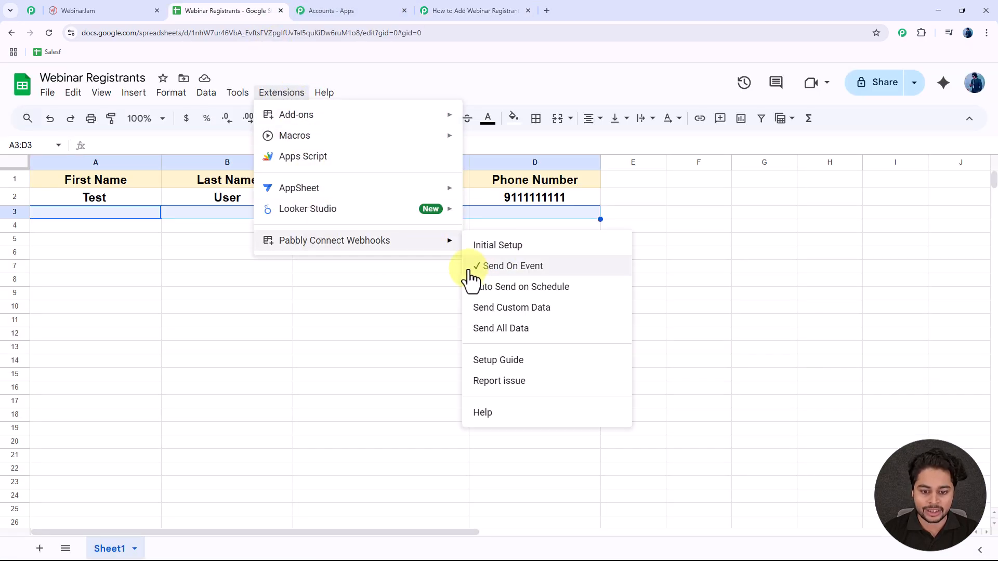
pyautogui.click(378, 269)
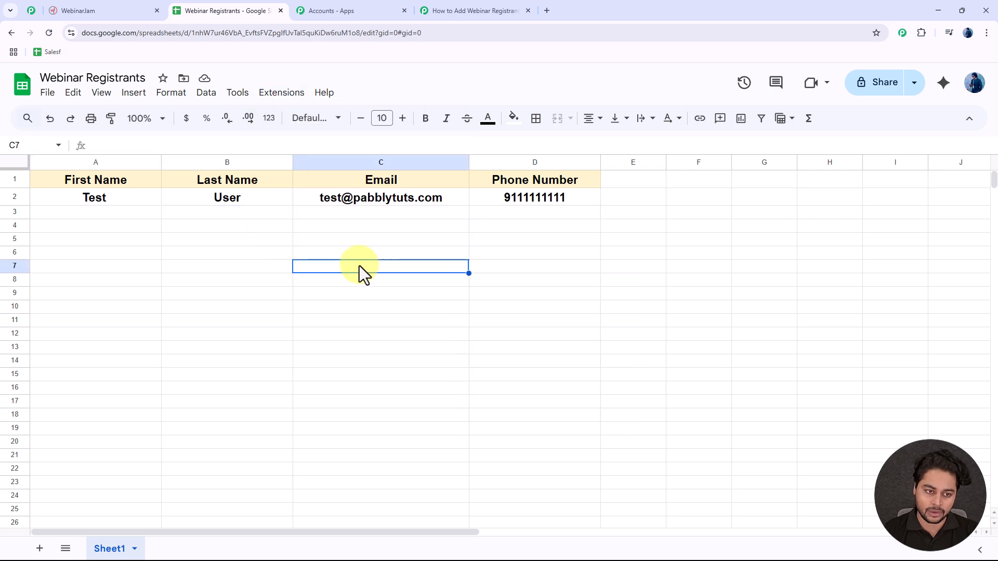
# Step: Set the WebinarJam action event to Register a Person to Webinar and start a new connection
pyautogui.click(487, 14)
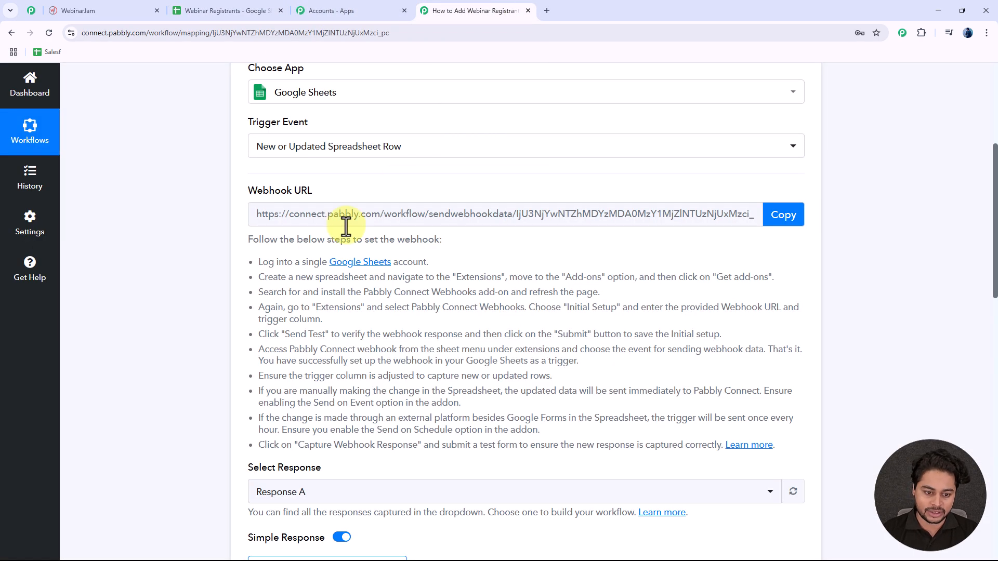
pyautogui.scroll(-15, 220, 239)
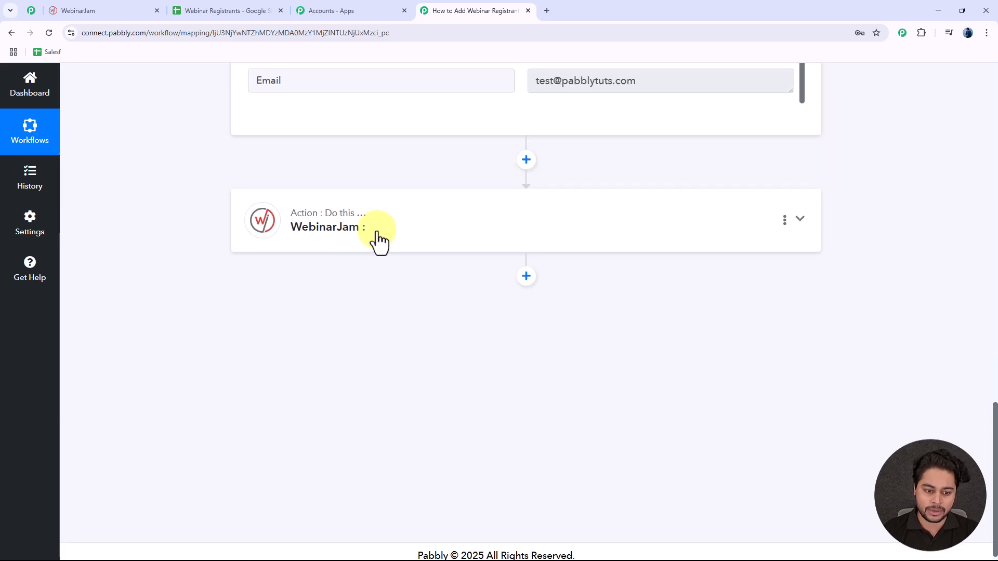
pyautogui.click(370, 244)
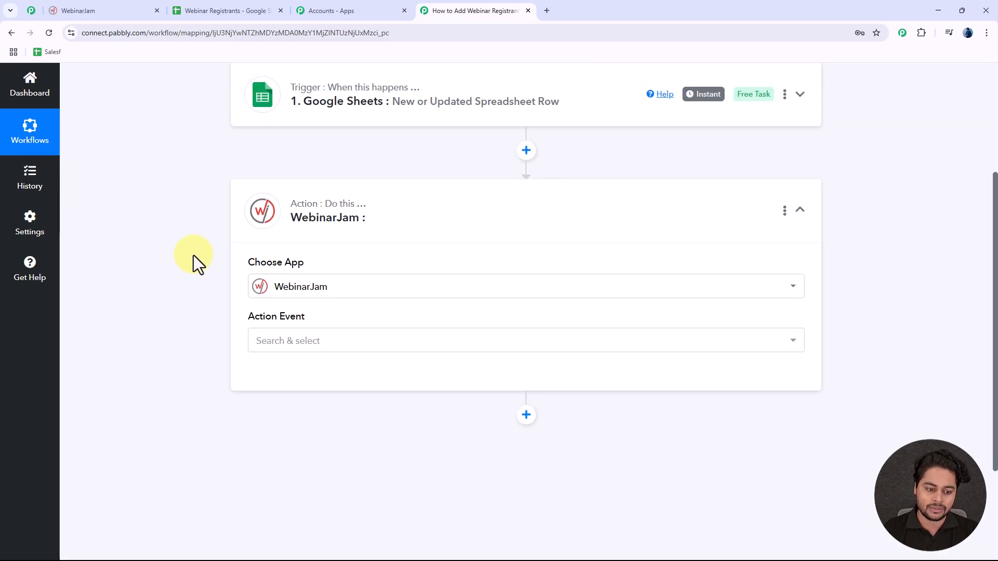
pyautogui.click(308, 239)
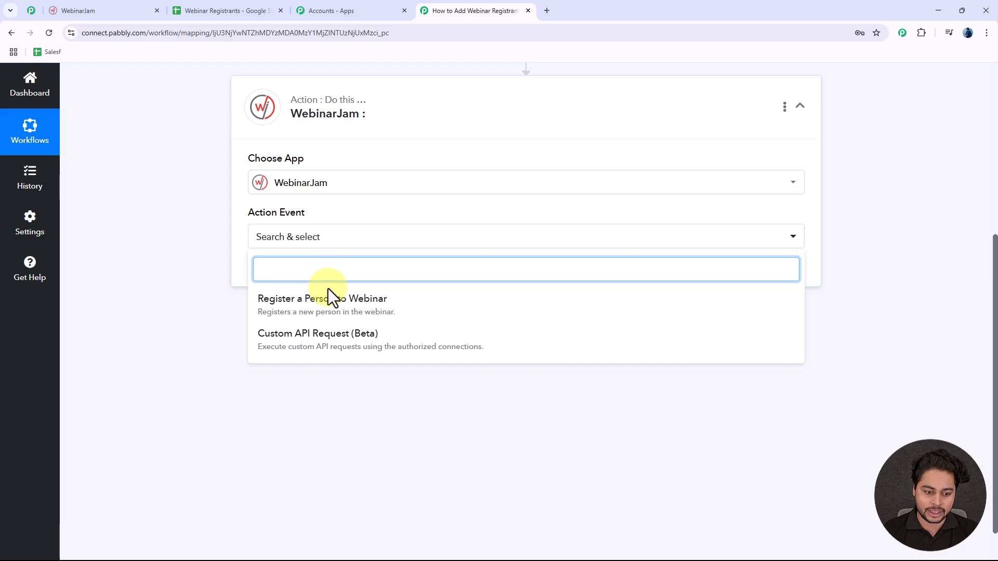
pyautogui.click(376, 312)
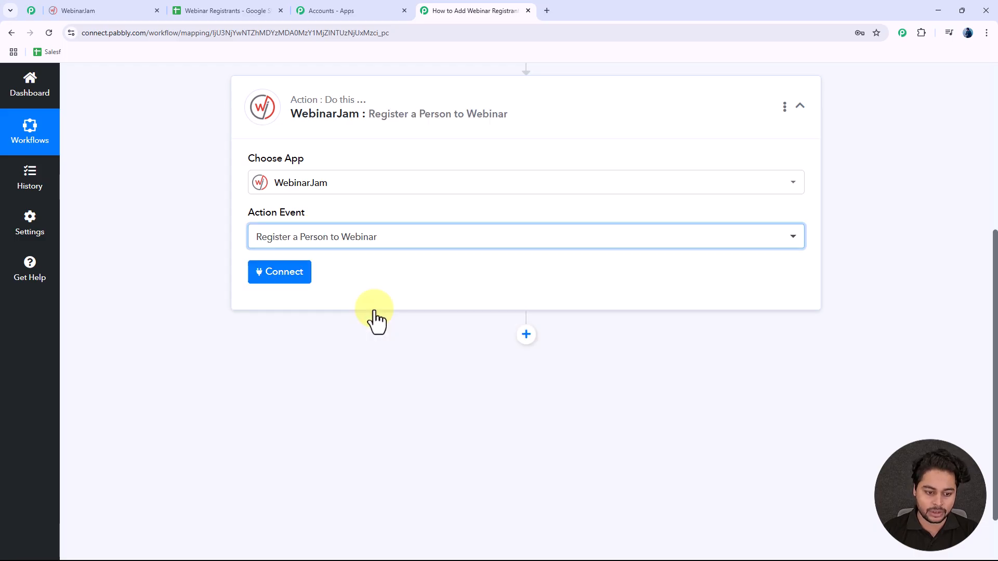
pyautogui.click(290, 281)
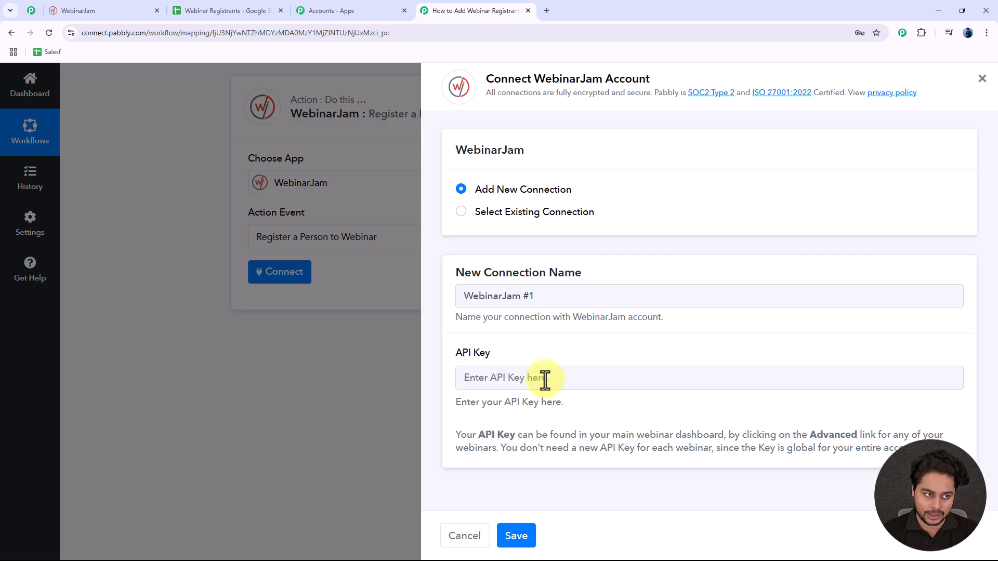
pyautogui.click(111, 14)
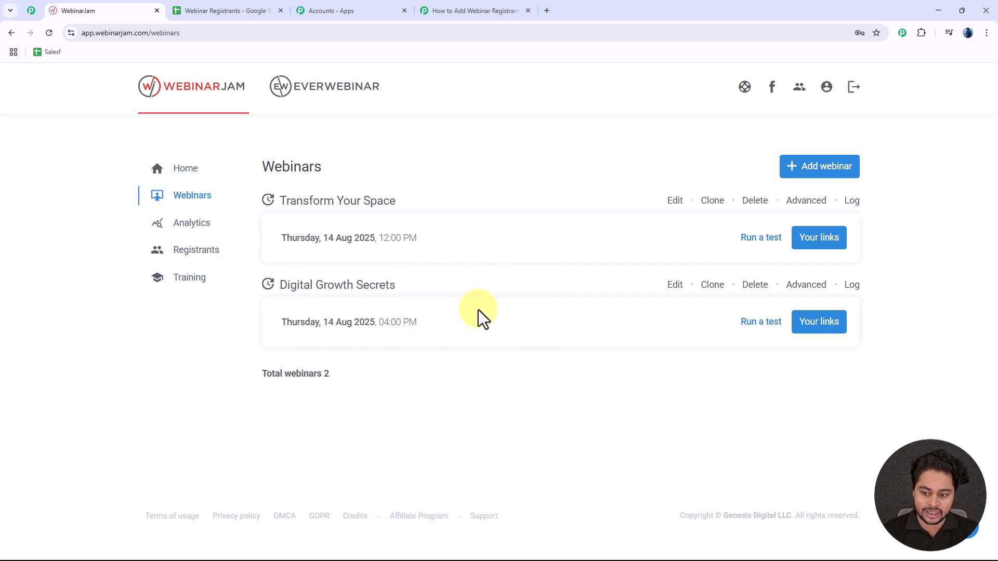
# Step: Copy the API key from Digital Growth Secrets' API custom integration into Pabbly's connection and save
pyautogui.moveTo(280, 285); pyautogui.dragTo(423, 291)
pyautogui.click(466, 282)
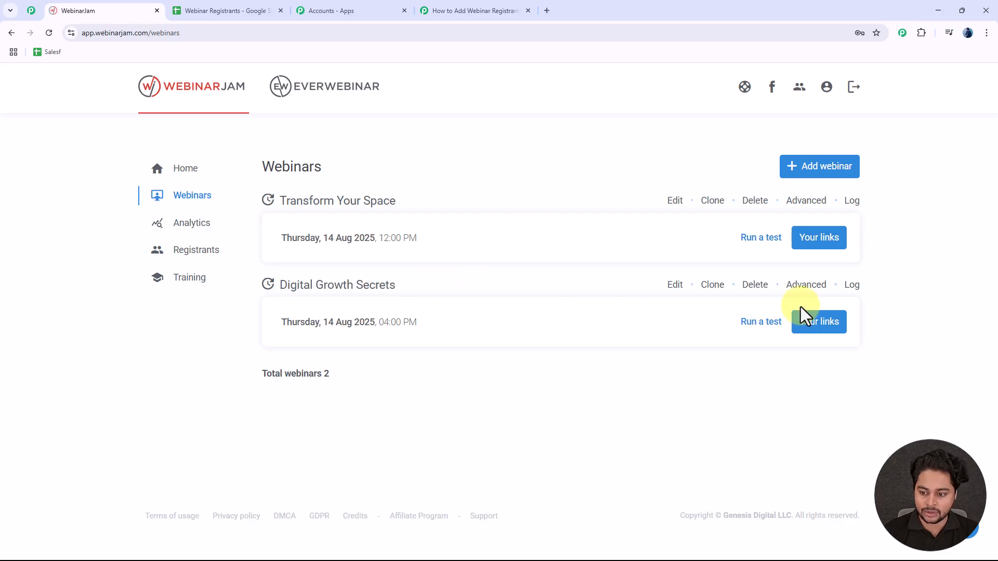
pyautogui.click(806, 286)
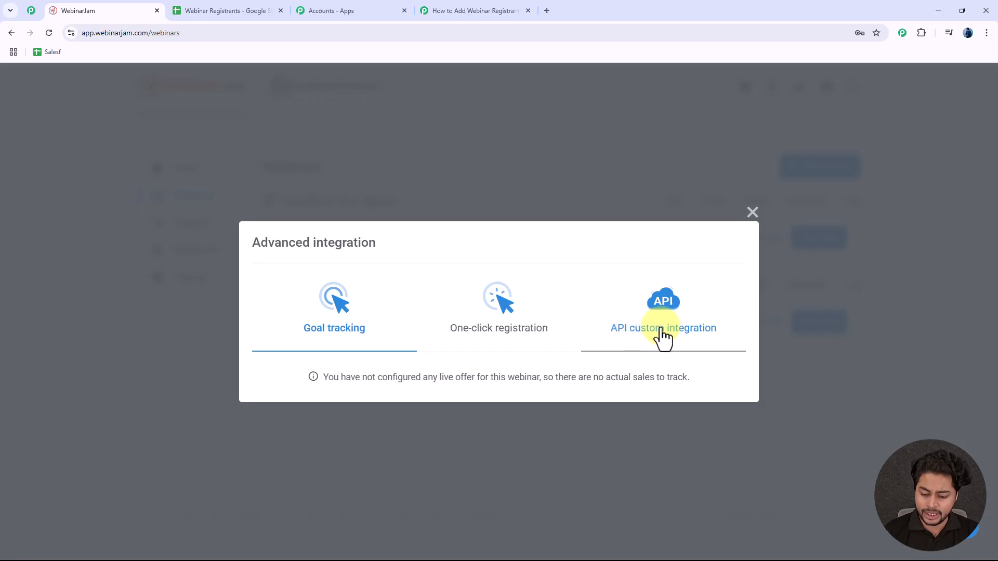
pyautogui.click(678, 338)
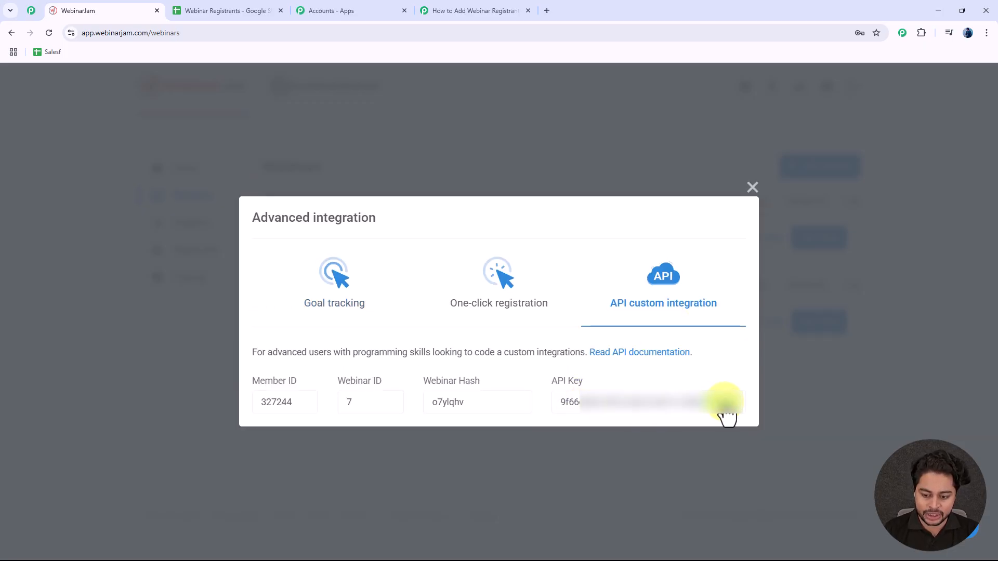
pyautogui.click(458, 10)
pyautogui.click(508, 384)
pyautogui.hotkey('ctrl', 'v')
pyautogui.click(516, 536)
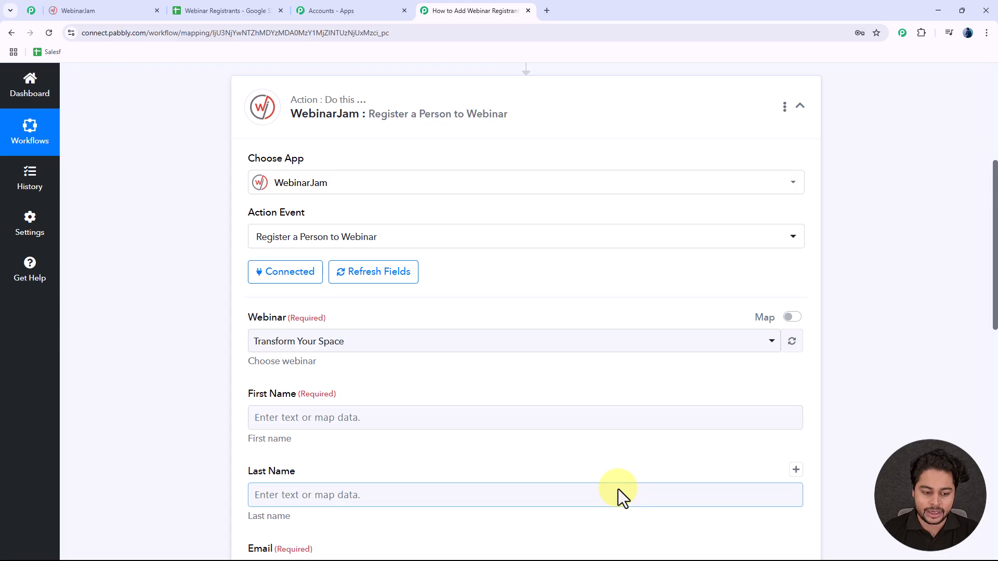
# Step: Select Digital Growth Secrets (Thursday, 14 Aug 2025, 4:00 PM) as the WebinarJam webinar
pyautogui.scroll(-3, 251, 234)
pyautogui.click(320, 188)
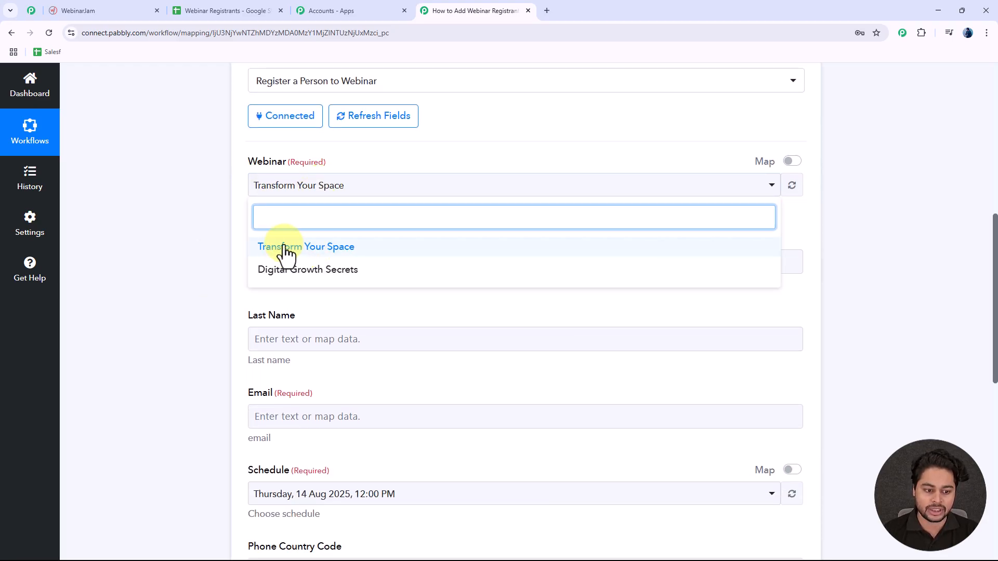
pyautogui.click(209, 202)
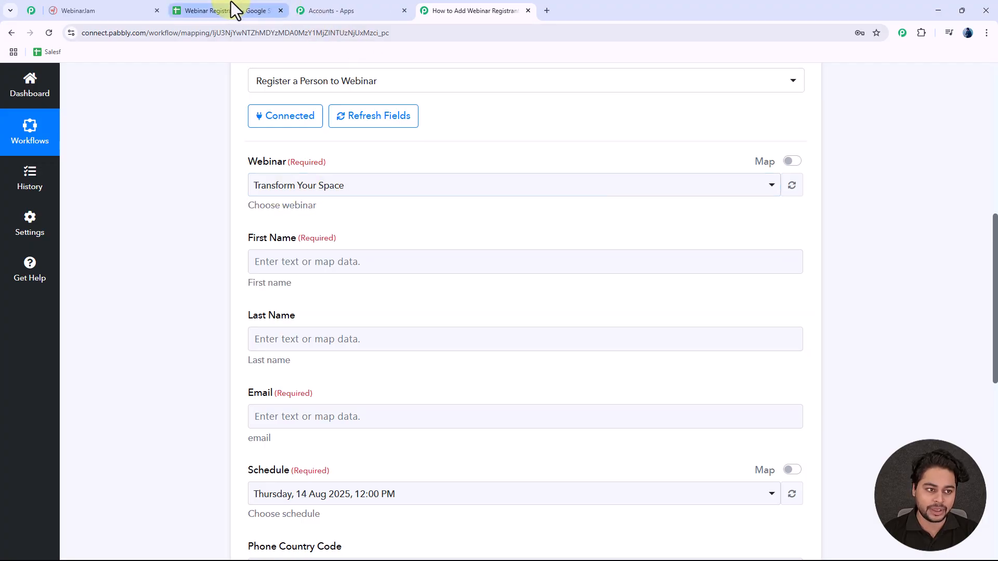
pyautogui.click(104, 11)
pyautogui.click(751, 189)
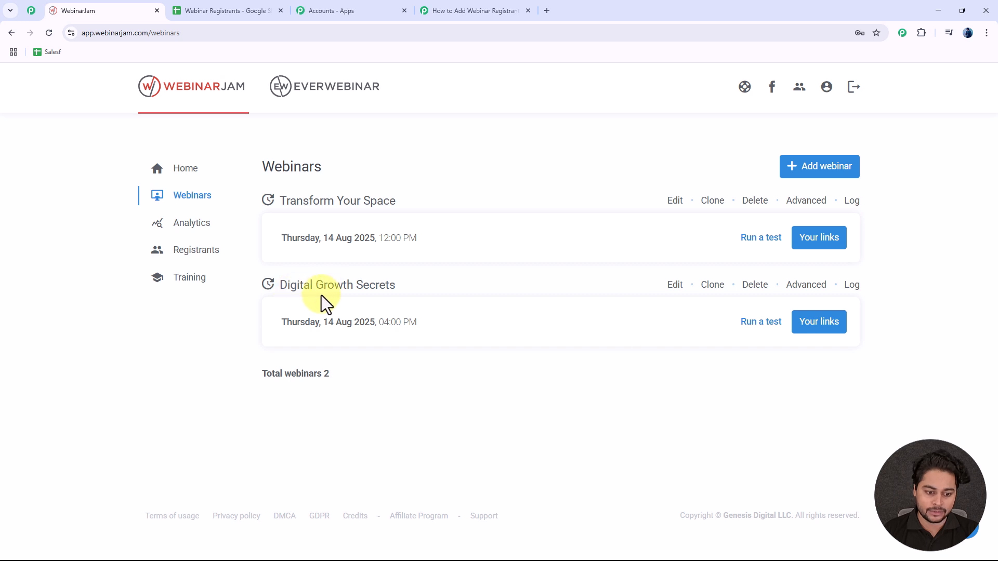
pyautogui.click(474, 10)
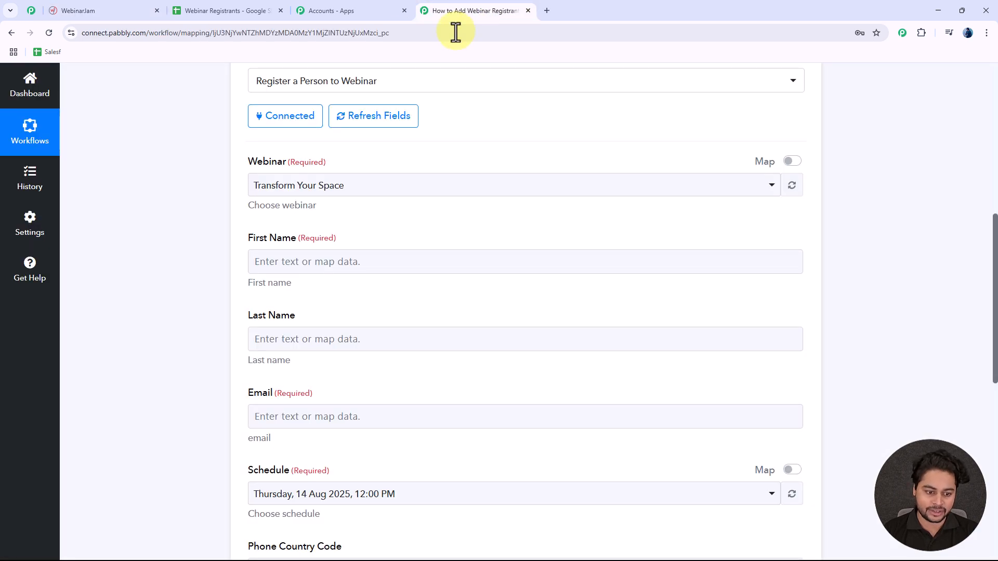
pyautogui.click(323, 192)
pyautogui.click(345, 275)
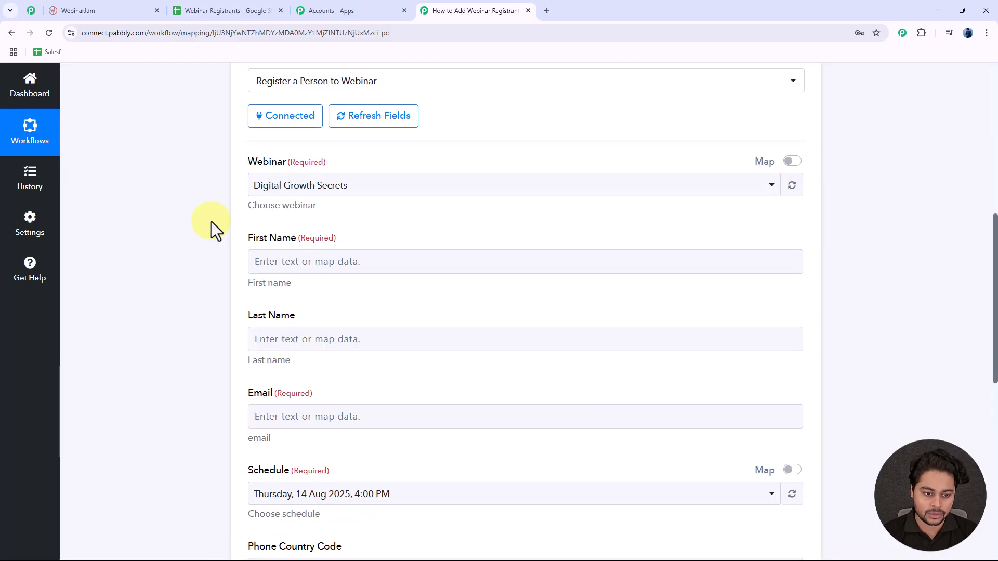
pyautogui.scroll(-3, 242, 216)
pyautogui.click(310, 109)
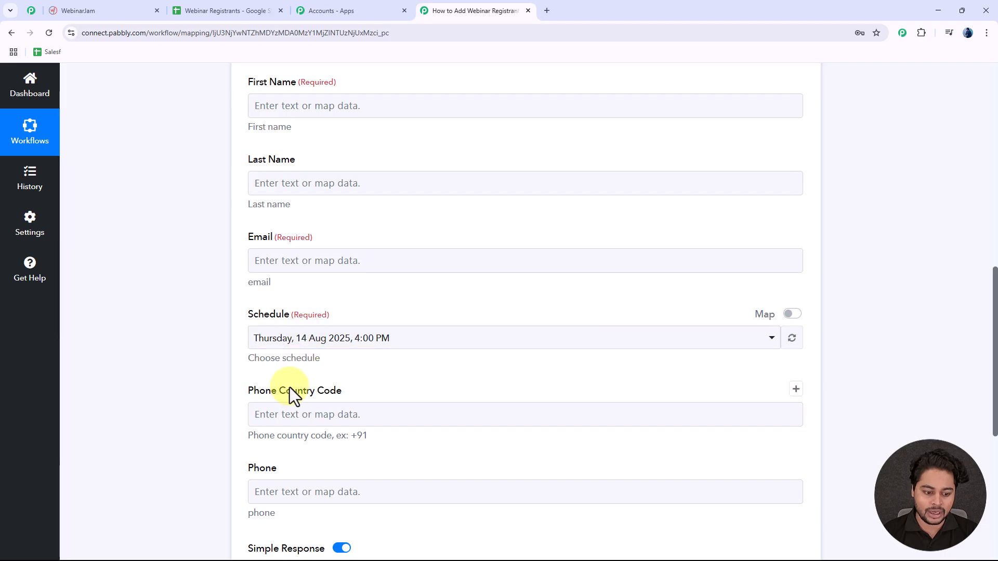
# Step: Map WebinarJam's First Name field to the sheet row's First Name value (Test)
pyautogui.scroll(1, 223, 192)
pyautogui.click(299, 163)
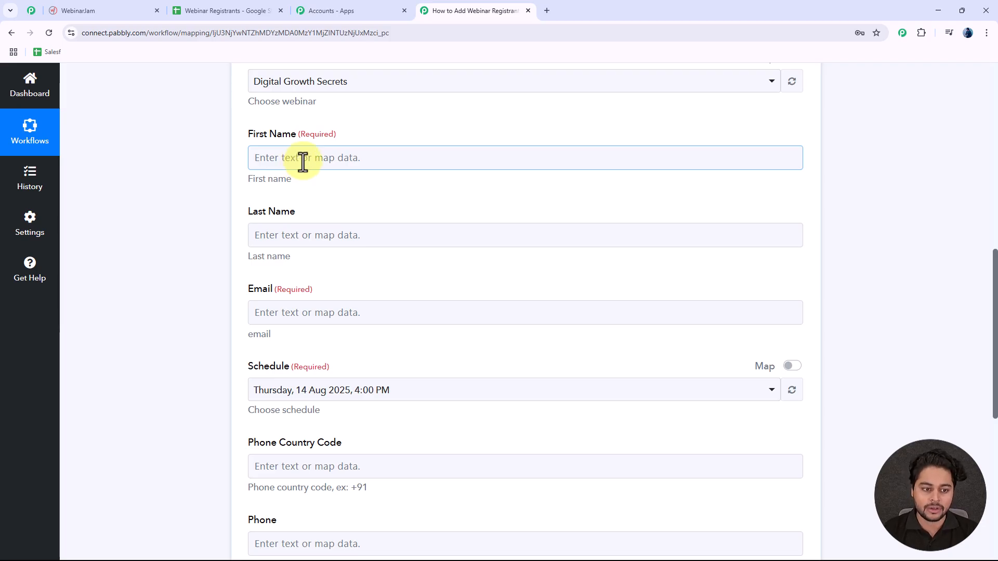
pyautogui.click(303, 162)
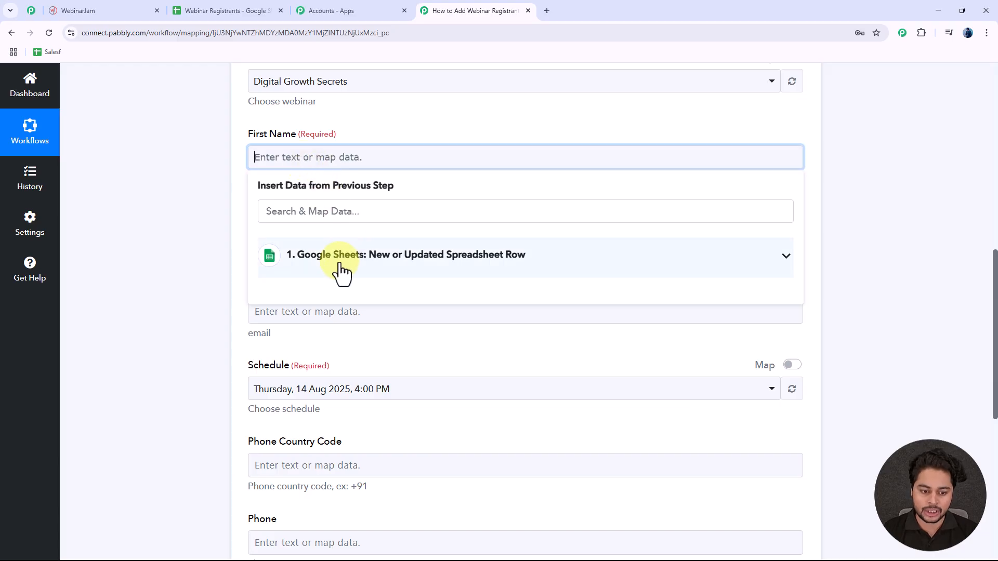
pyautogui.click(376, 259)
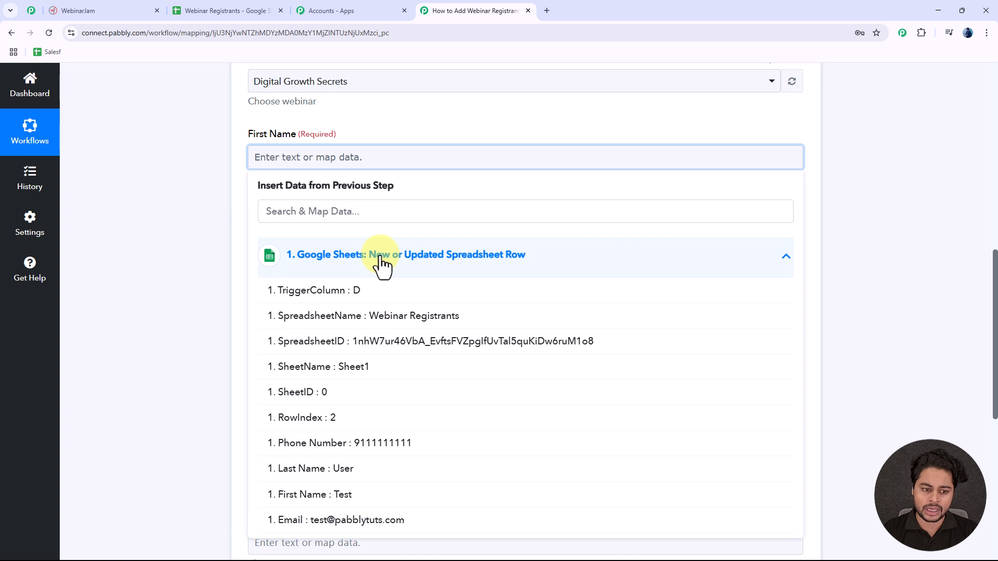
pyautogui.click(329, 211)
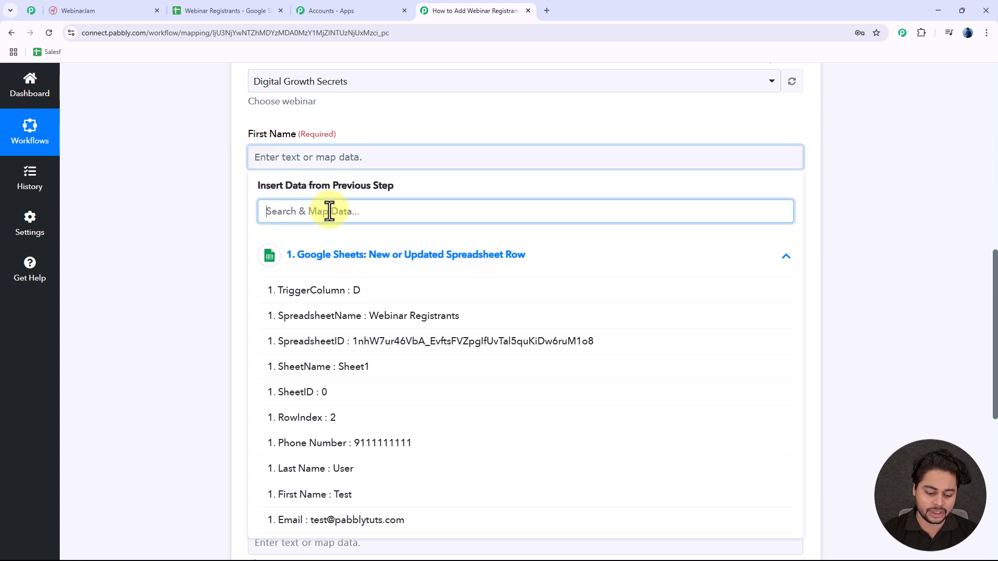
pyautogui.write('first')
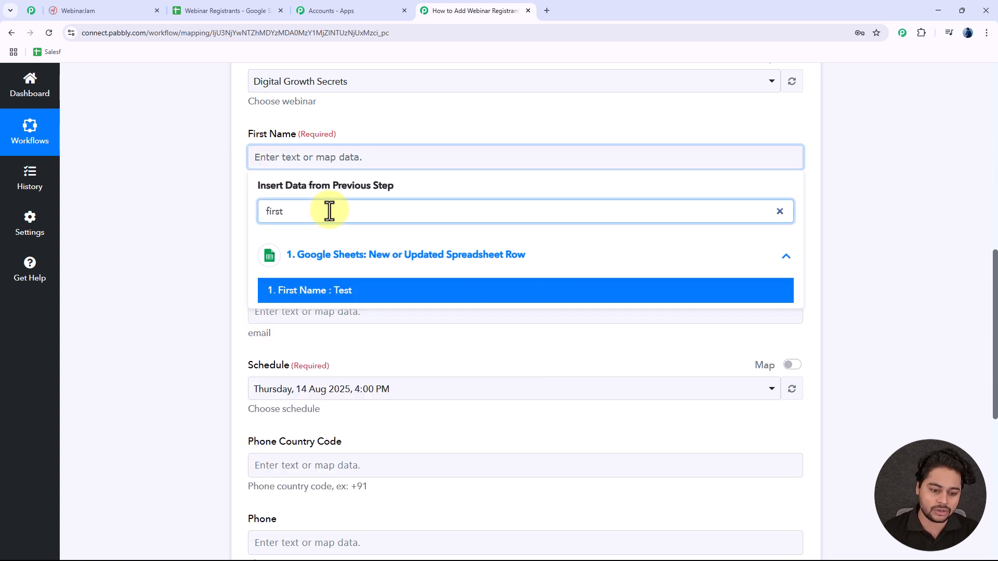
pyautogui.click(335, 289)
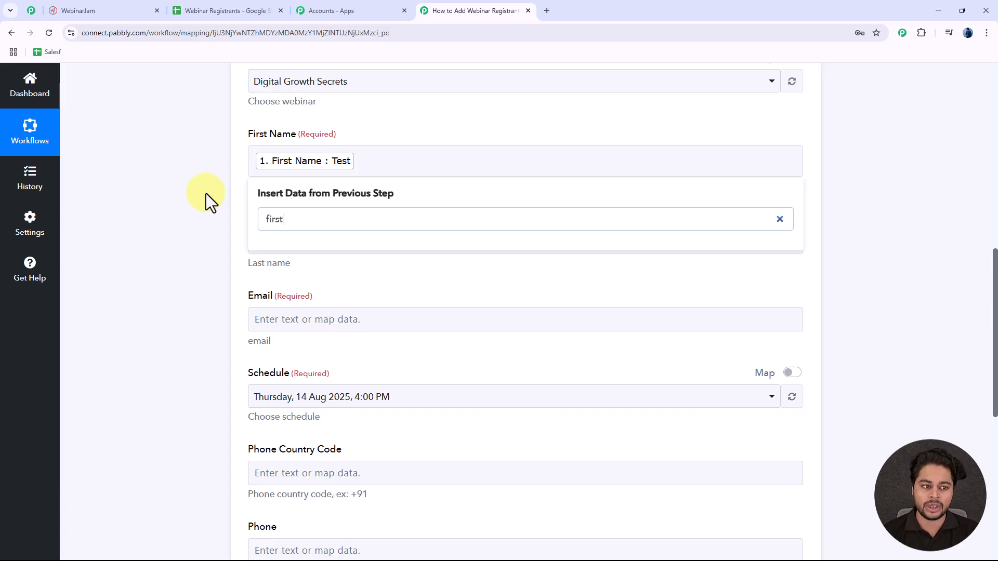
pyautogui.click(206, 193)
# Step: Check the test row in the Webinar Registrants sheet, then return to the Pabbly mapping form
pyautogui.click(245, 12)
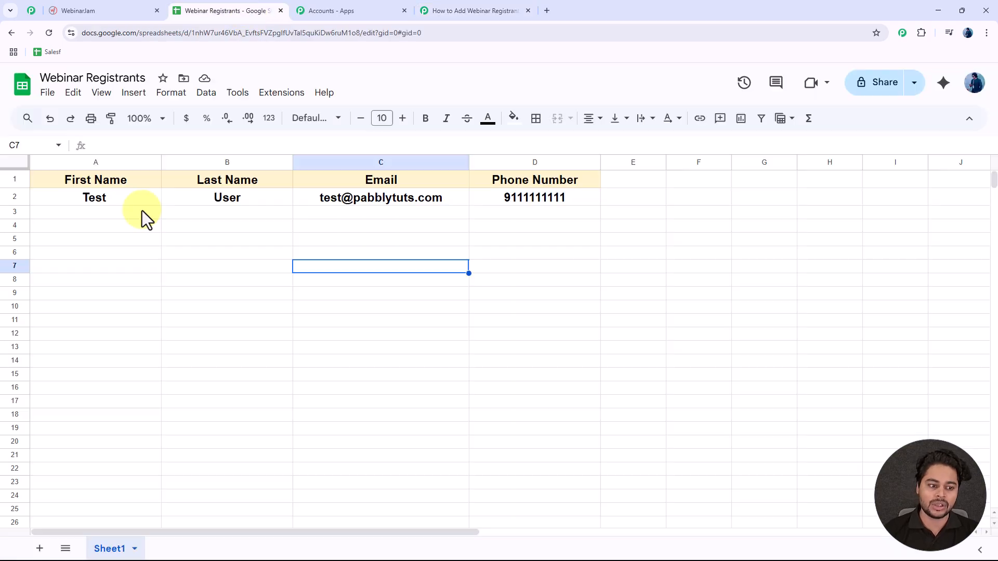
pyautogui.click(89, 213)
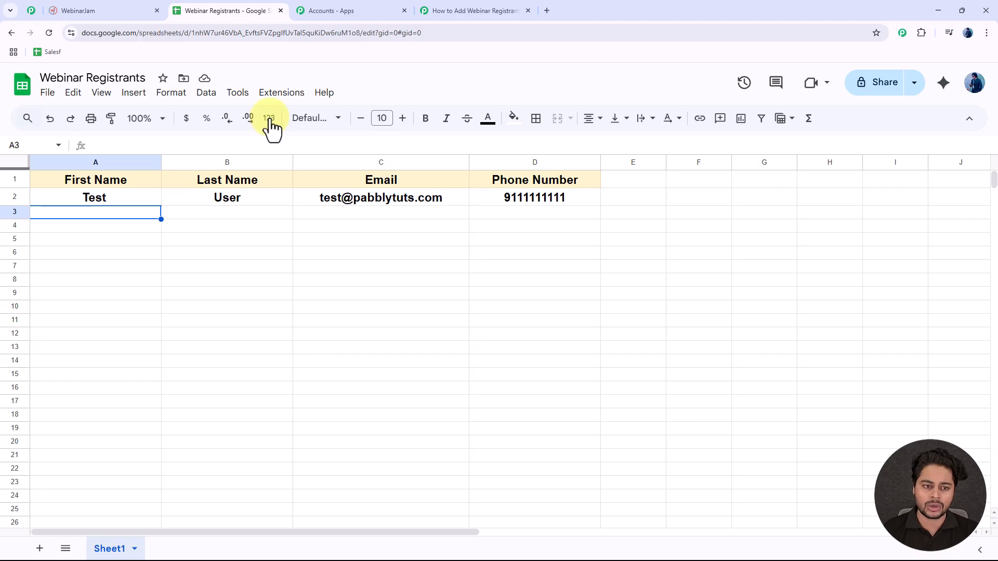
pyautogui.click(489, 10)
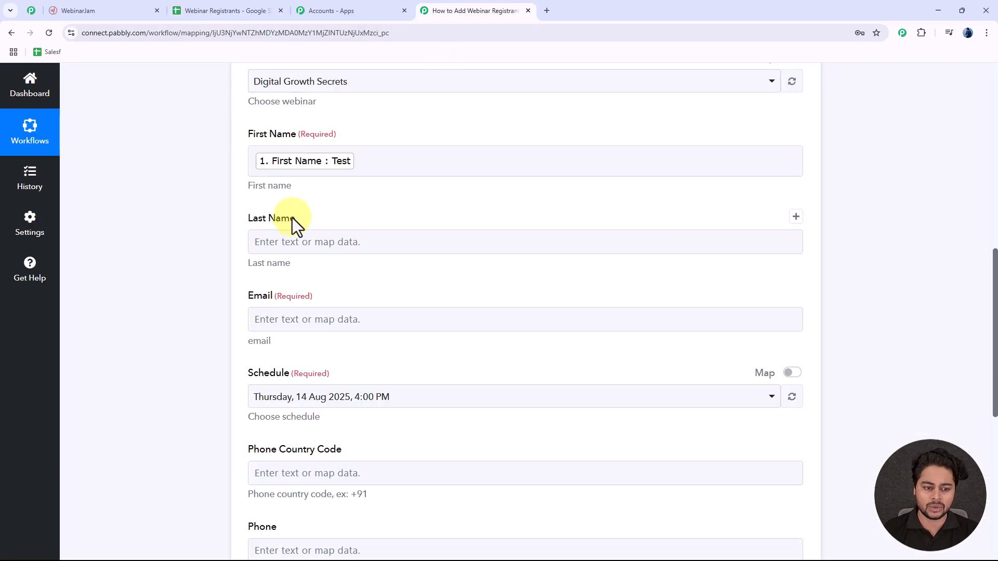
# Step: Map the Google Sheets Last Name value into the WebinarJam Last Name field
pyautogui.click(380, 166)
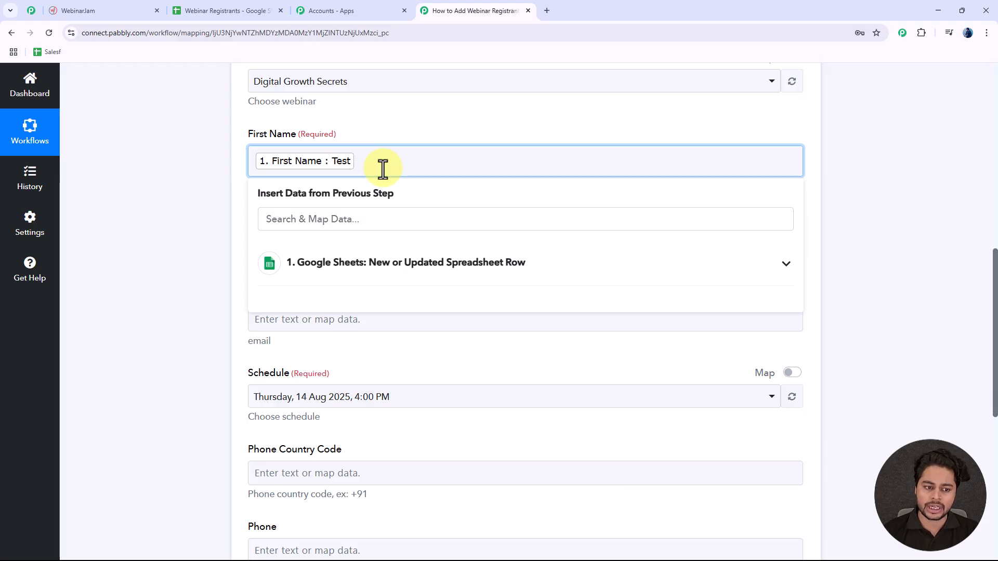
pyautogui.click(404, 135)
pyautogui.scroll(-1, 232, 199)
pyautogui.click(298, 191)
pyautogui.click(330, 289)
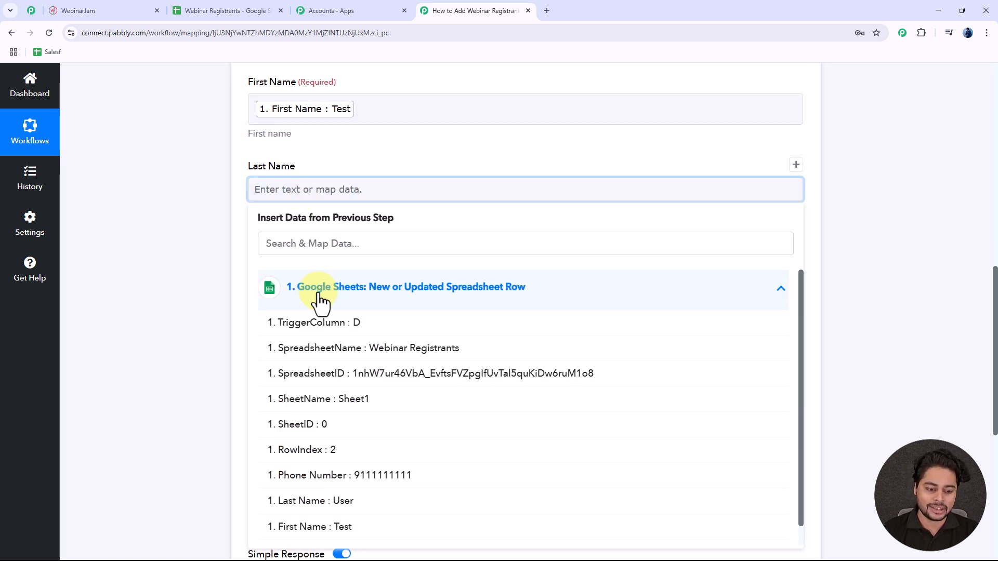
pyautogui.click(350, 245)
pyautogui.write('last')
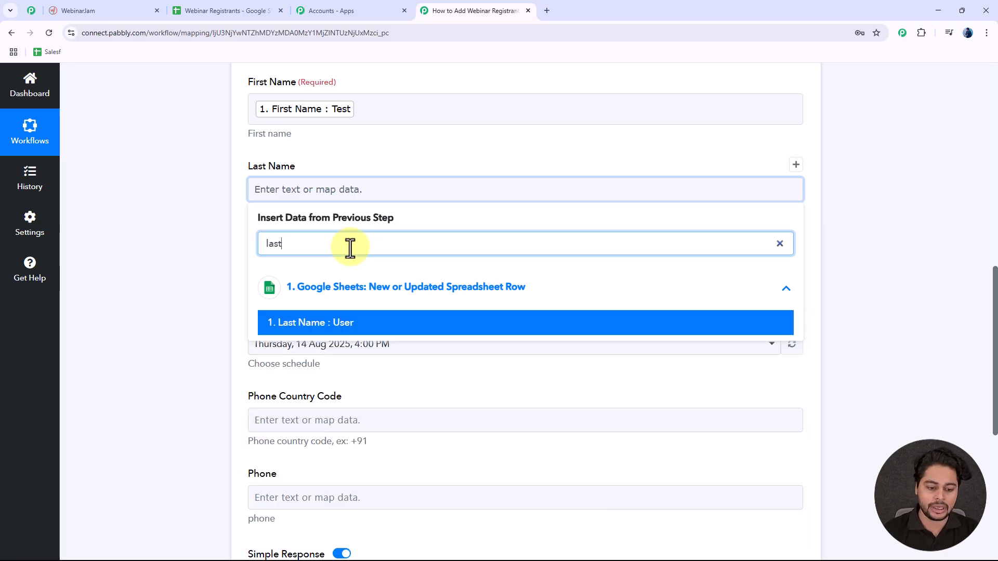
pyautogui.click(345, 325)
pyautogui.click(154, 210)
pyautogui.scroll(-2, 223, 174)
# Step: Map the Google Sheets Email value into the WebinarJam Email field
pyautogui.click(305, 170)
pyautogui.click(330, 276)
pyautogui.click(347, 224)
pyautogui.write('email')
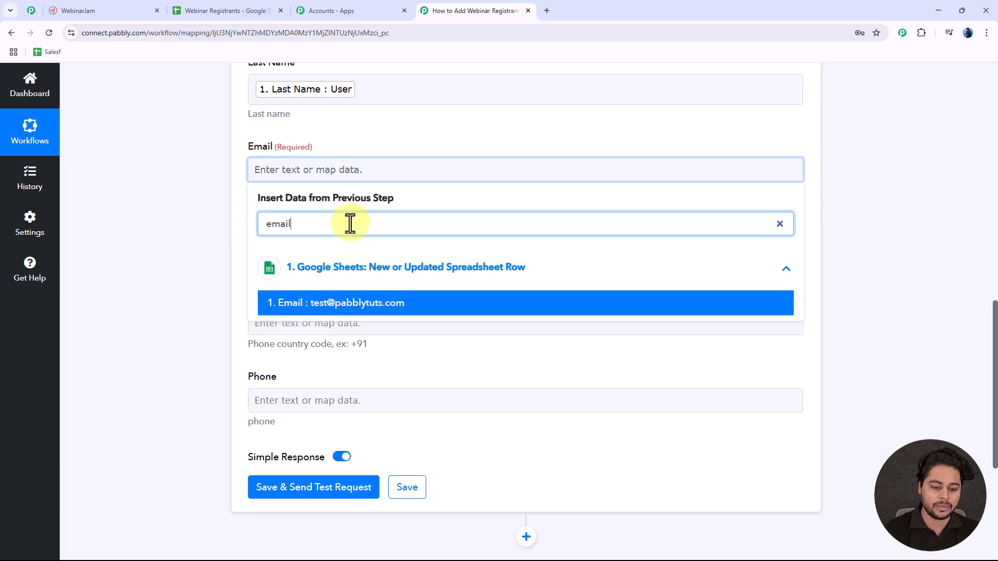
pyautogui.click(351, 296)
pyautogui.click(206, 214)
pyautogui.scroll(-2, 206, 215)
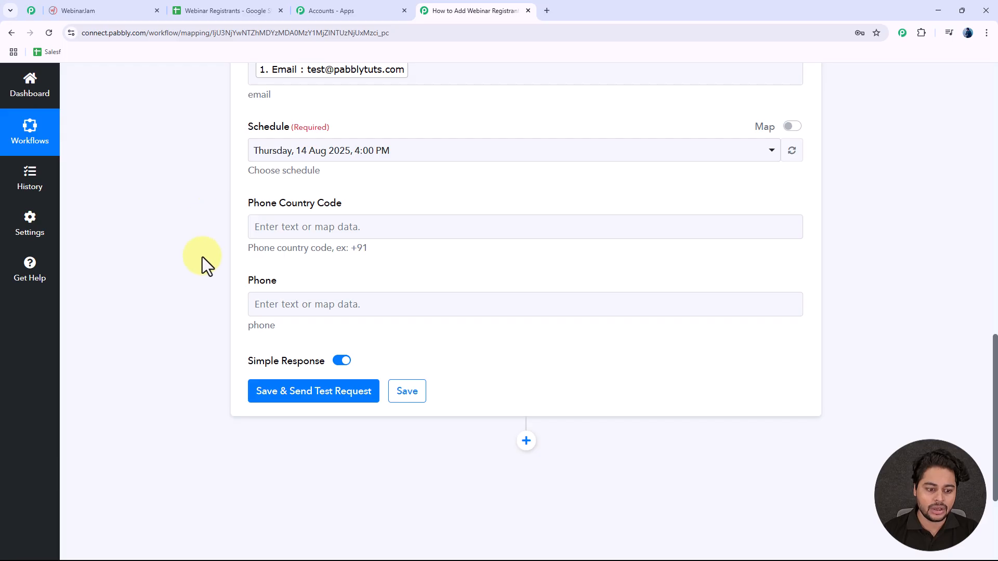
# Step: Map the sheet's Phone Number into Phone, leaving Phone Country Code blank
pyautogui.click(296, 307)
pyautogui.click(316, 405)
pyautogui.click(339, 354)
pyautogui.write('ph')
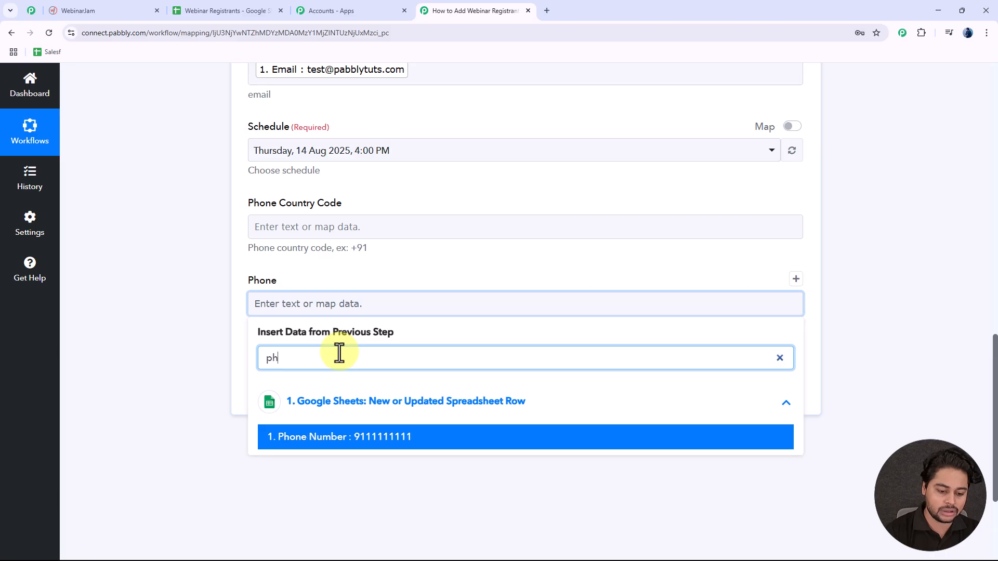
pyautogui.click(357, 437)
pyautogui.click(186, 273)
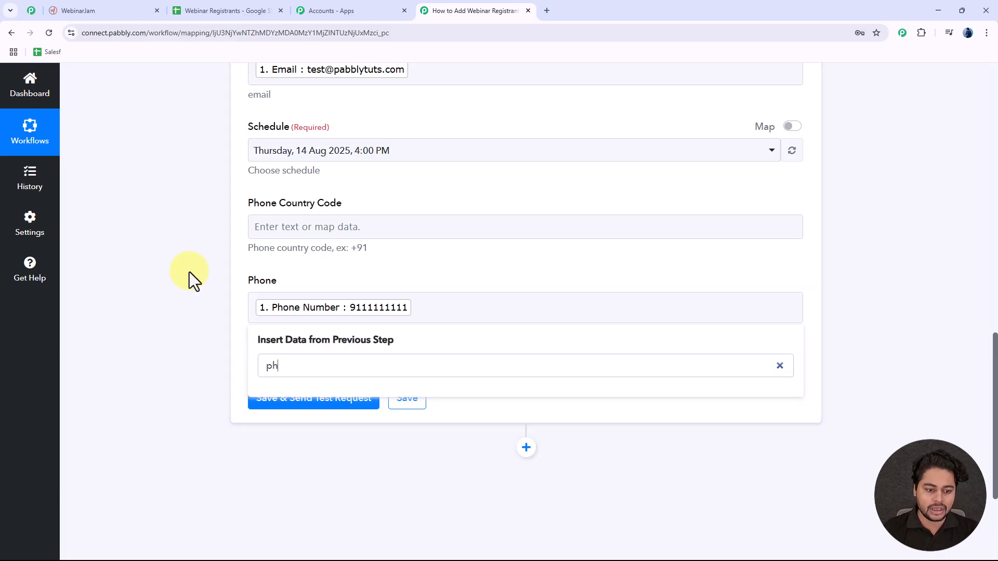
pyautogui.click(381, 231)
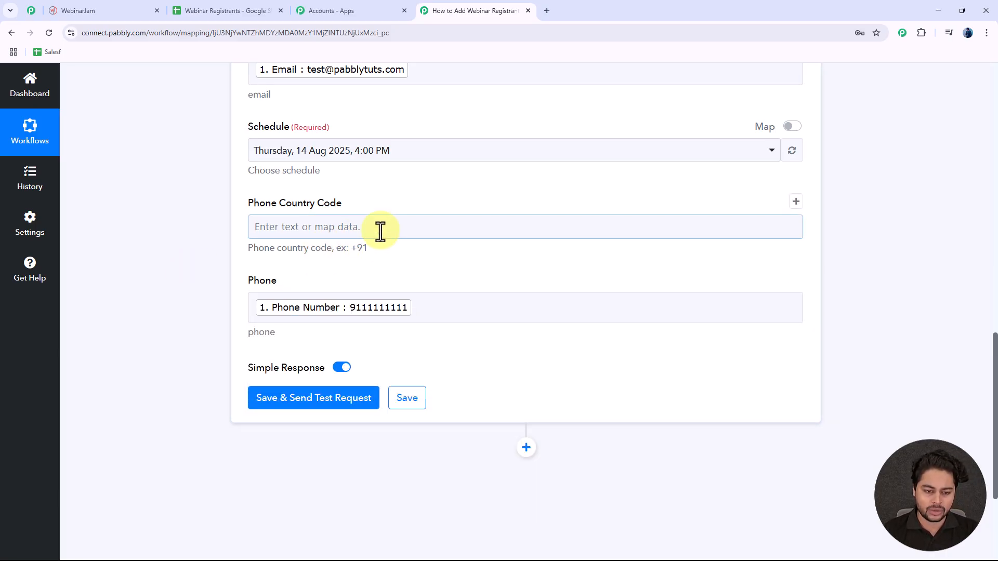
pyautogui.click(383, 241)
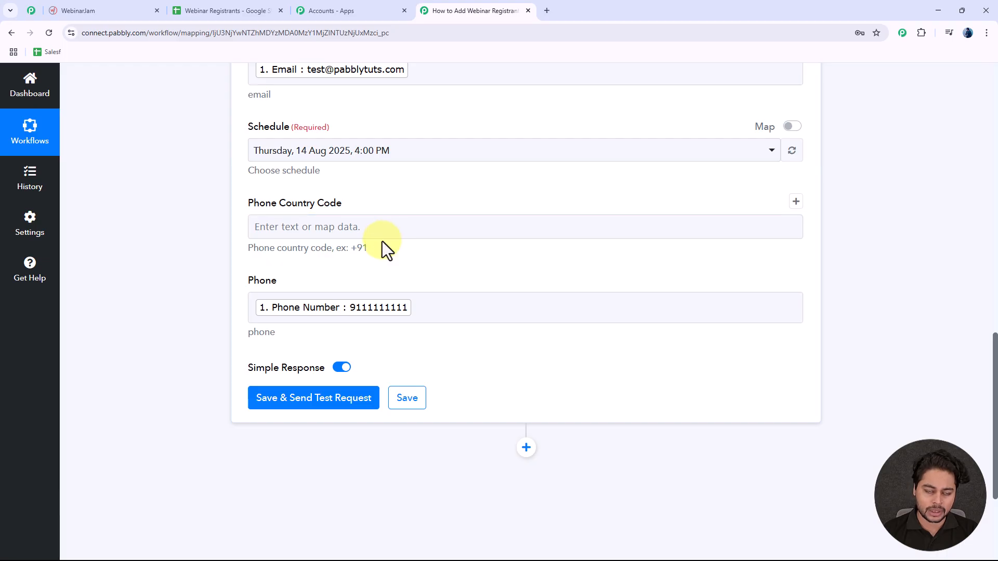
pyautogui.click(393, 239)
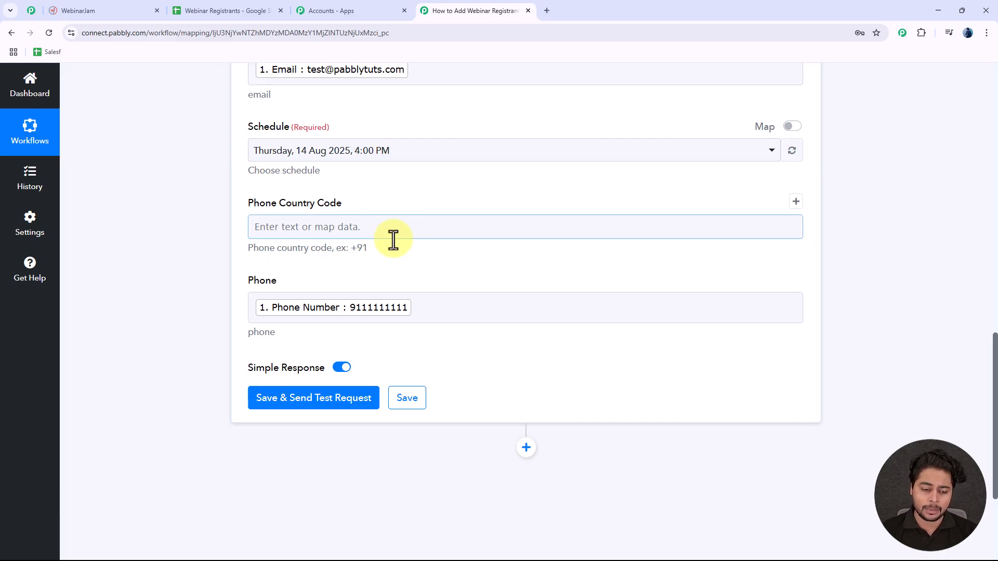
pyautogui.scroll(-2, 395, 239)
# Step: Save and send the test registration, confirming status success for Test User
pyautogui.click(312, 297)
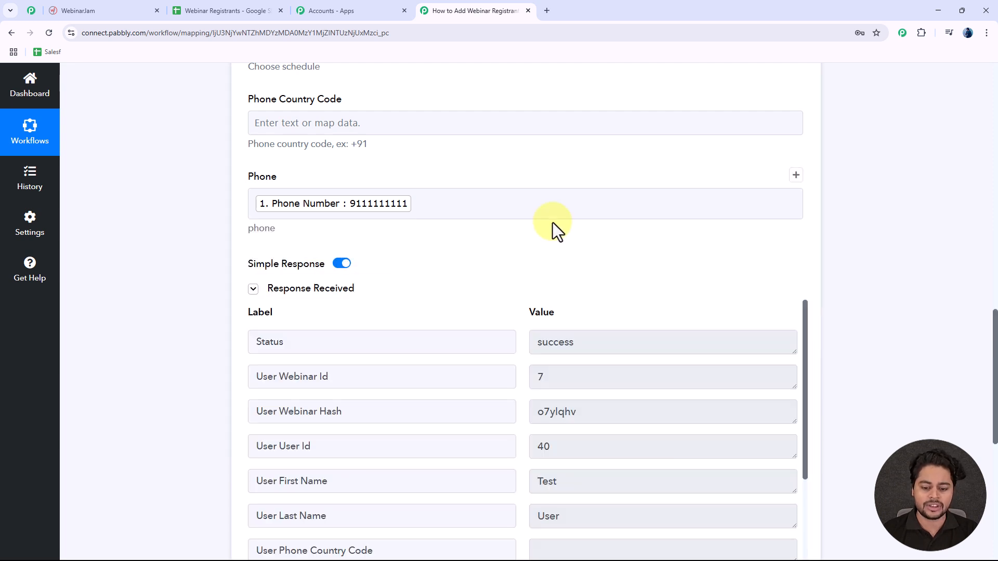
pyautogui.scroll(-2, 553, 222)
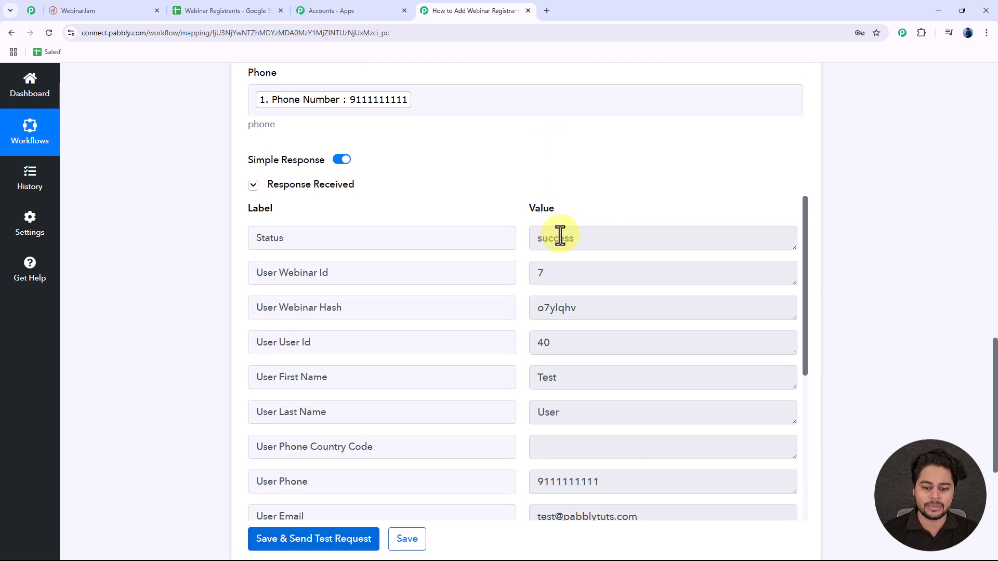
pyautogui.click(600, 242)
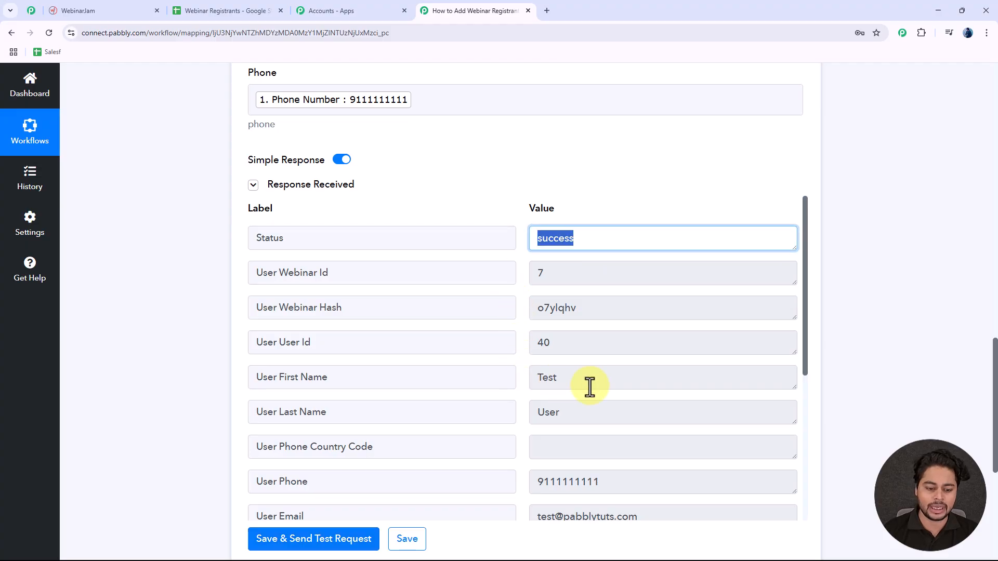
pyautogui.click(566, 383)
pyautogui.click(550, 411)
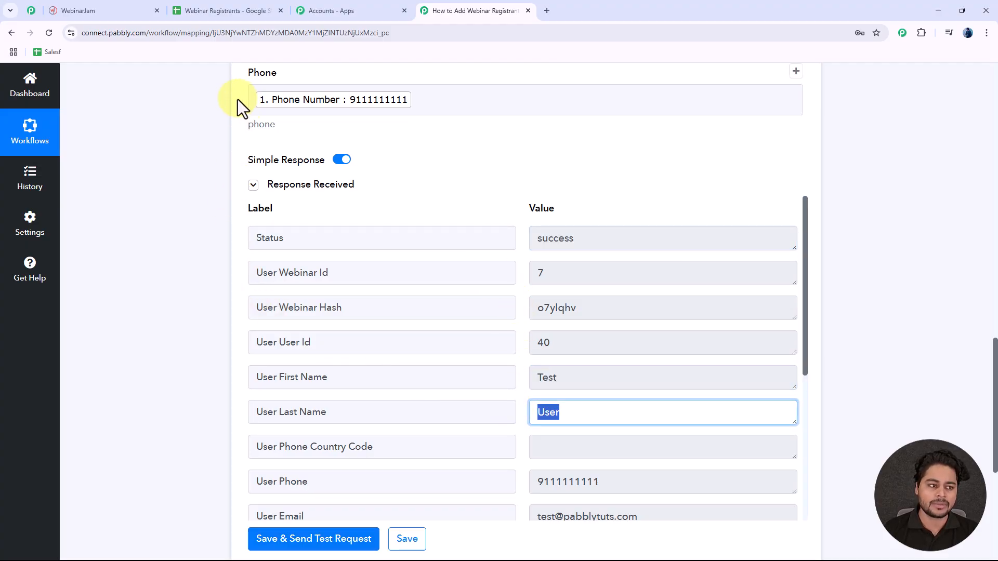
pyautogui.click(96, 15)
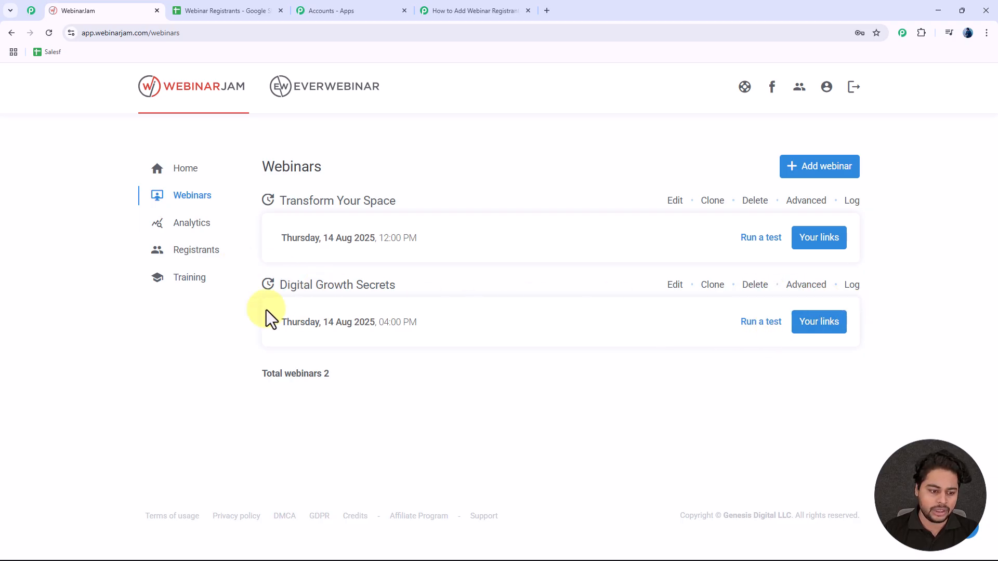
# Step: Show the WebinarJam registrants filtered to the Digital Growth Secrets webinar
pyautogui.click(200, 252)
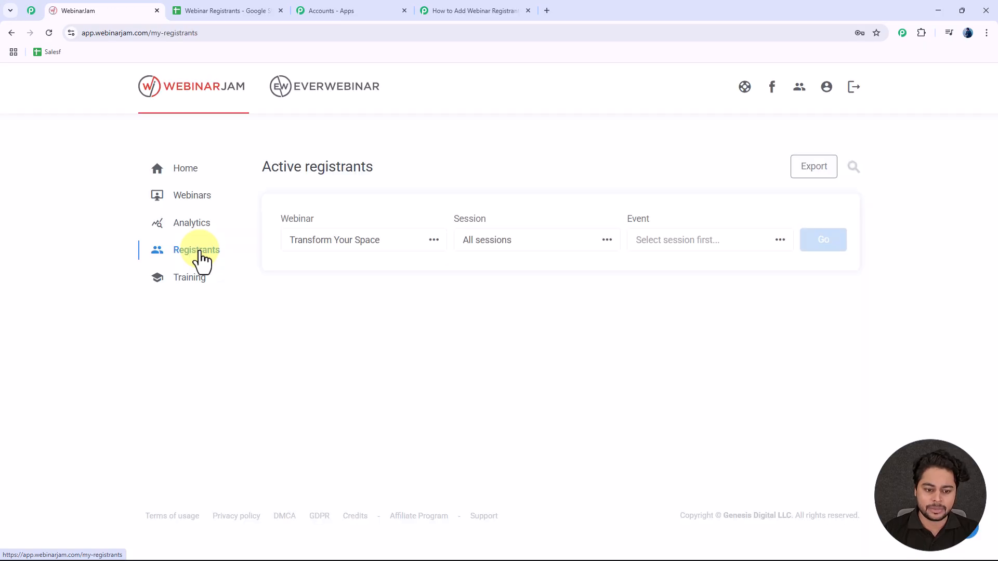
pyautogui.click(395, 243)
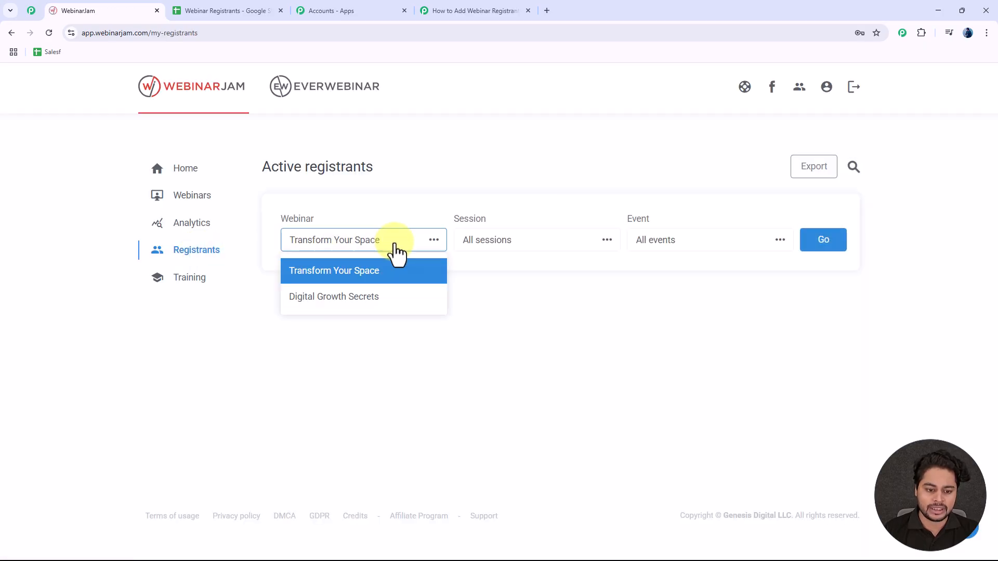
pyautogui.click(318, 300)
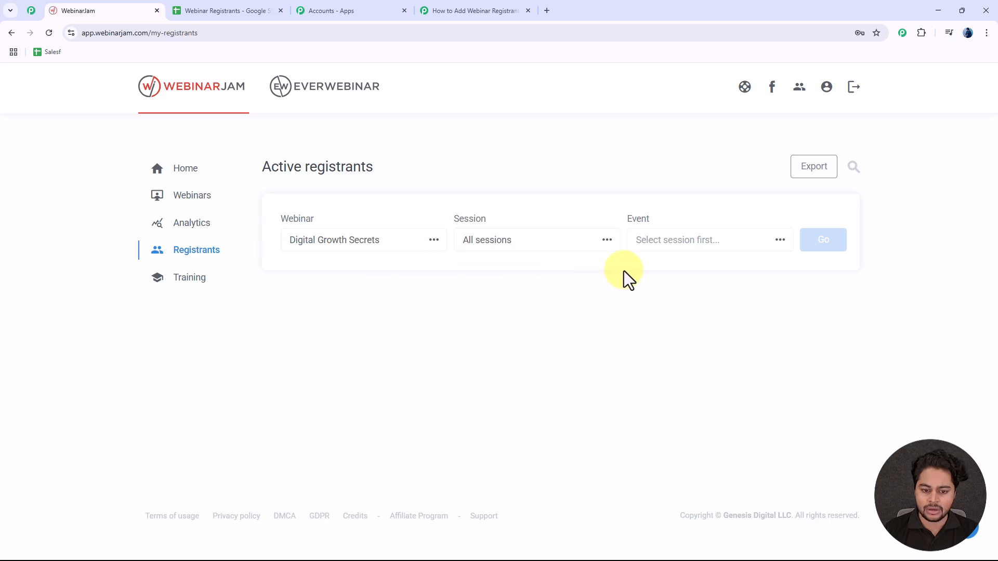
pyautogui.click(838, 255)
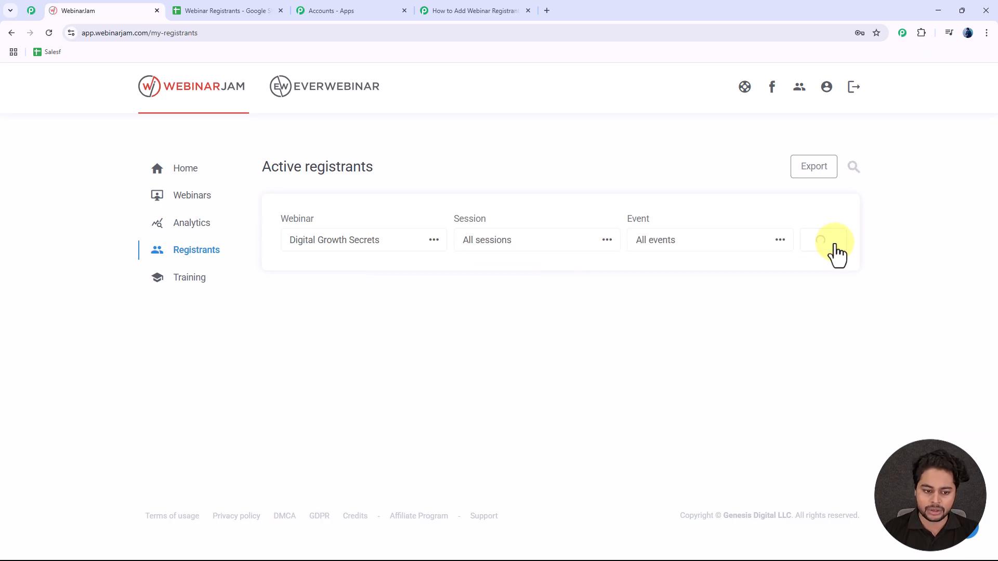
# Step: Check the top registrant row for Test User's name, phone number and email
pyautogui.scroll(-2, 389, 367)
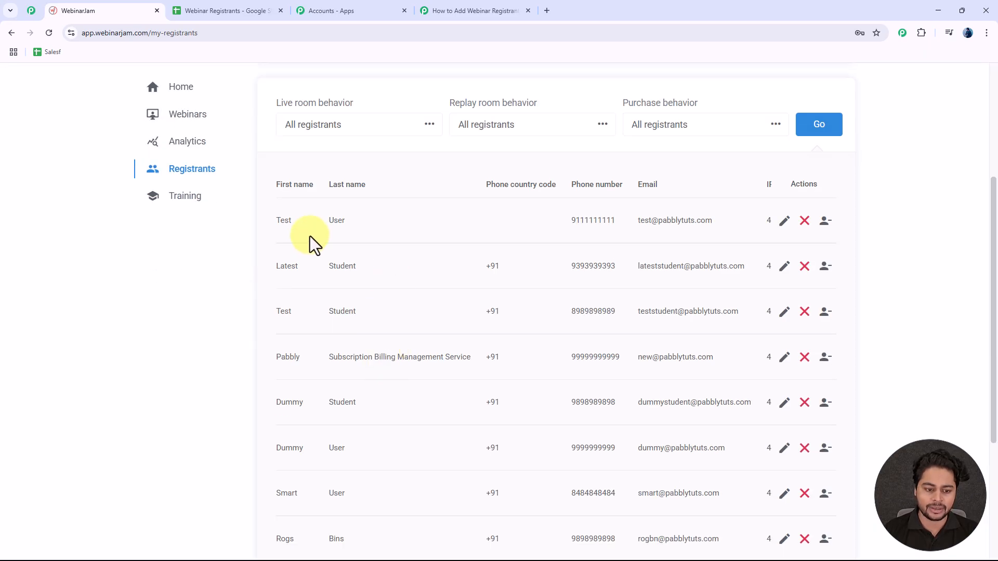
pyautogui.doubleClick(281, 222)
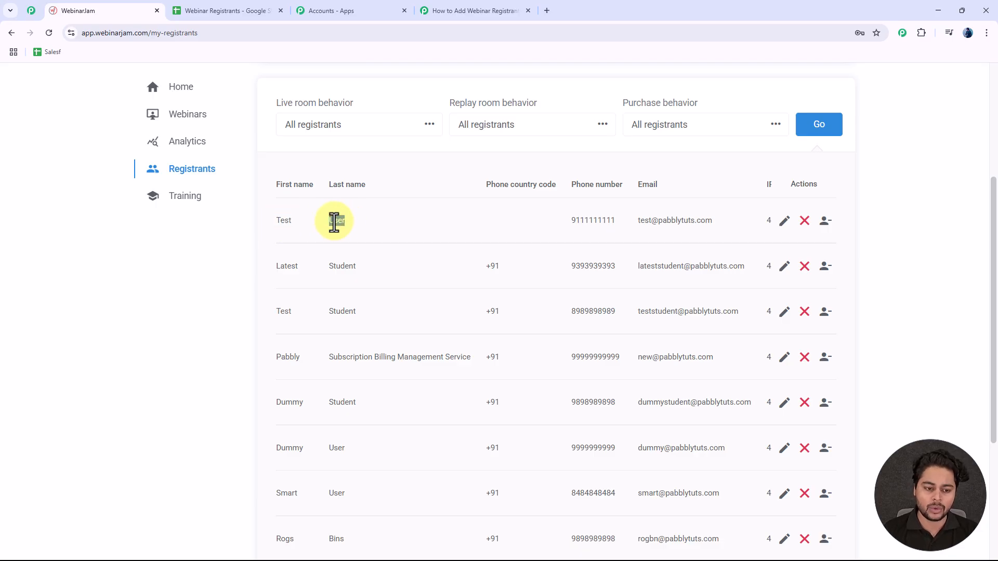
pyautogui.doubleClick(591, 219)
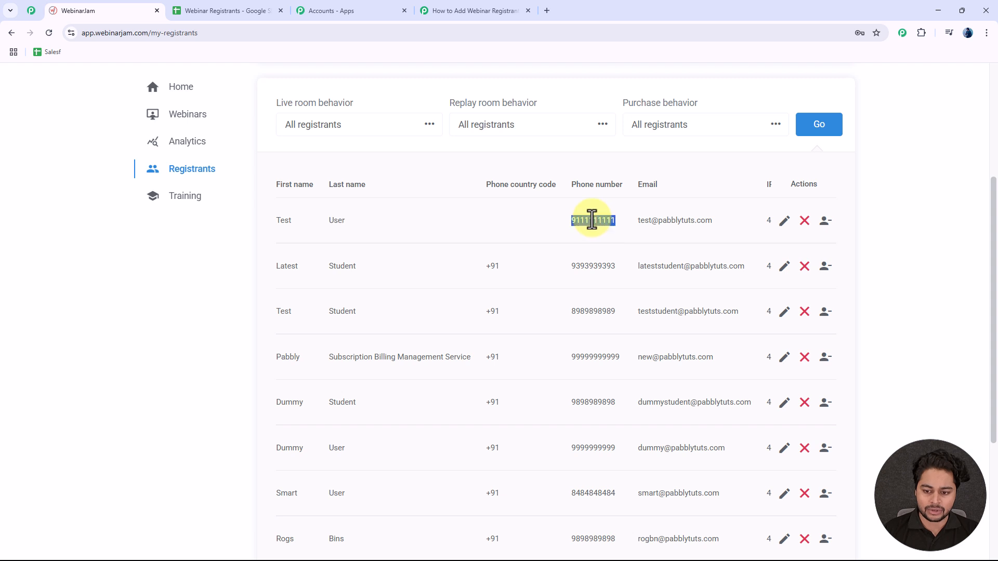
pyautogui.click(671, 221)
pyautogui.tripleClick(671, 221)
pyautogui.click(613, 208)
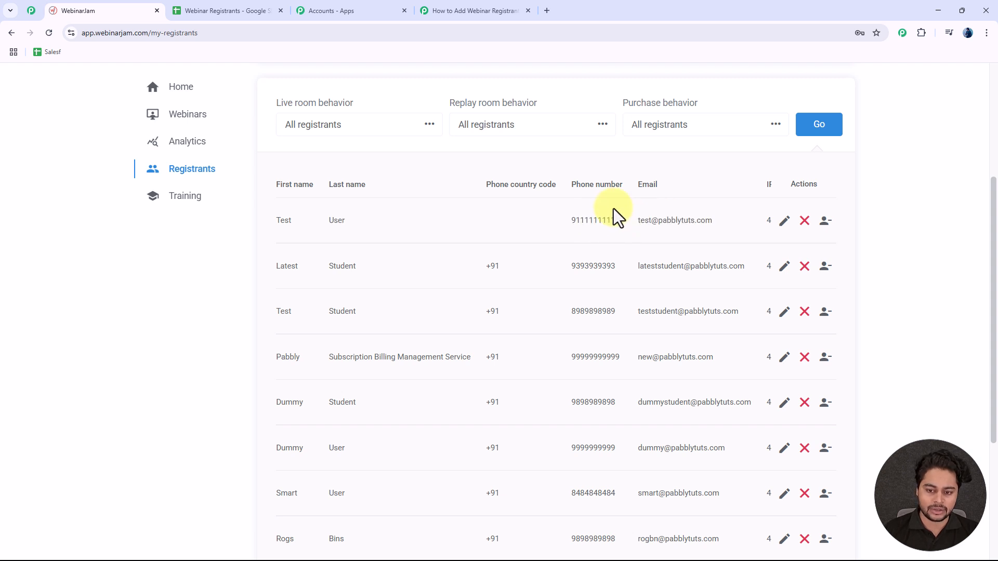
pyautogui.scroll(4, 616, 209)
# Step: Collapse the WebinarJam action step in the Pabbly Connect workflow
pyautogui.click(426, 10)
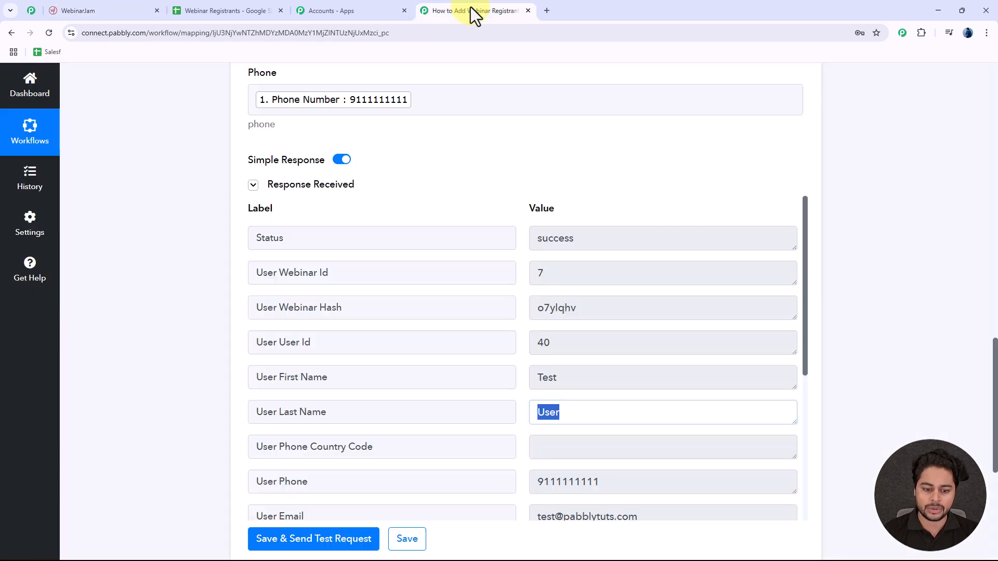
pyautogui.scroll(10, 428, 229)
pyautogui.scroll(6, 441, 228)
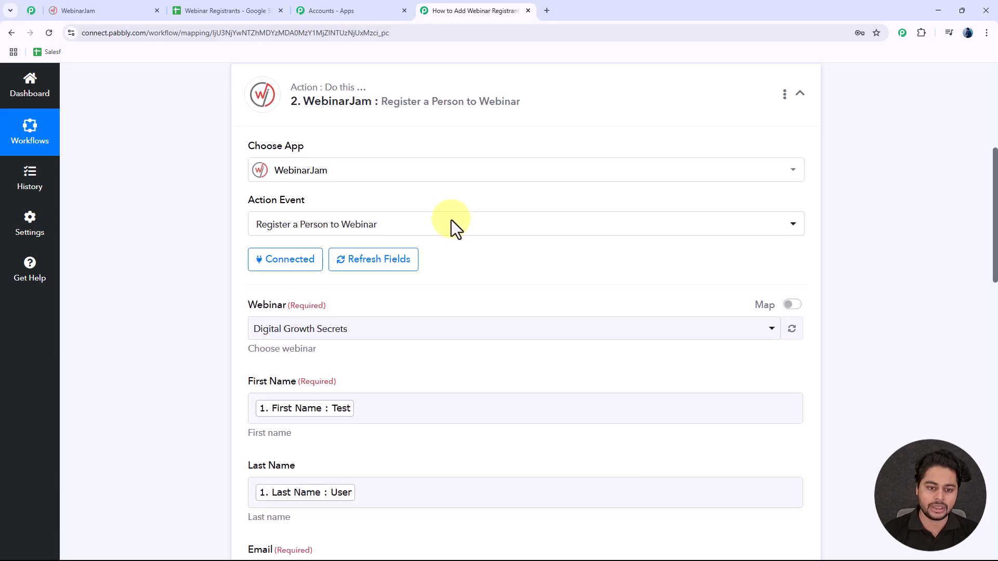
pyautogui.click(462, 230)
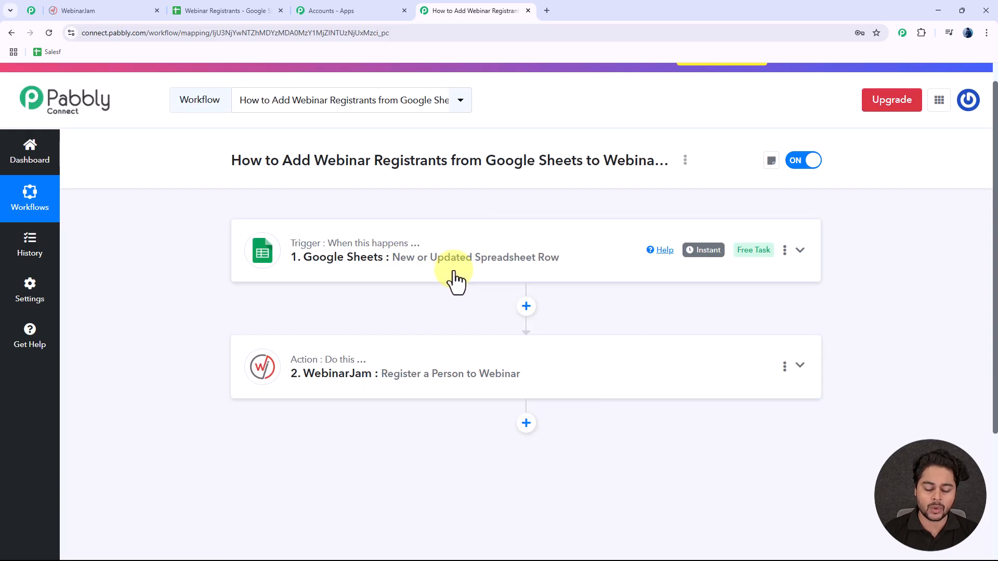
# Step: Review the Webinar Registrants spreadsheet and WebinarJam registrants list, then return to the workflow
pyautogui.click(224, 11)
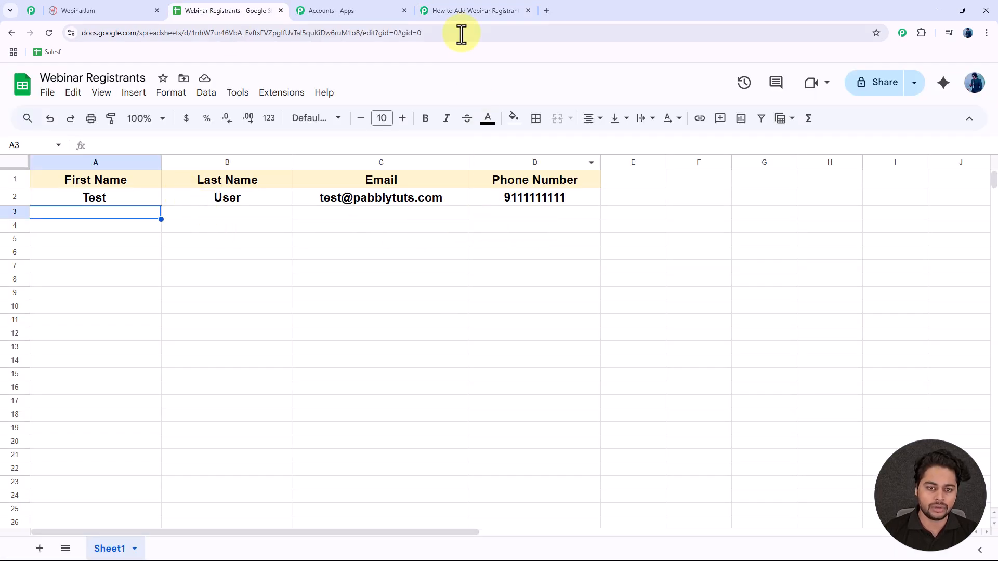
pyautogui.click(98, 9)
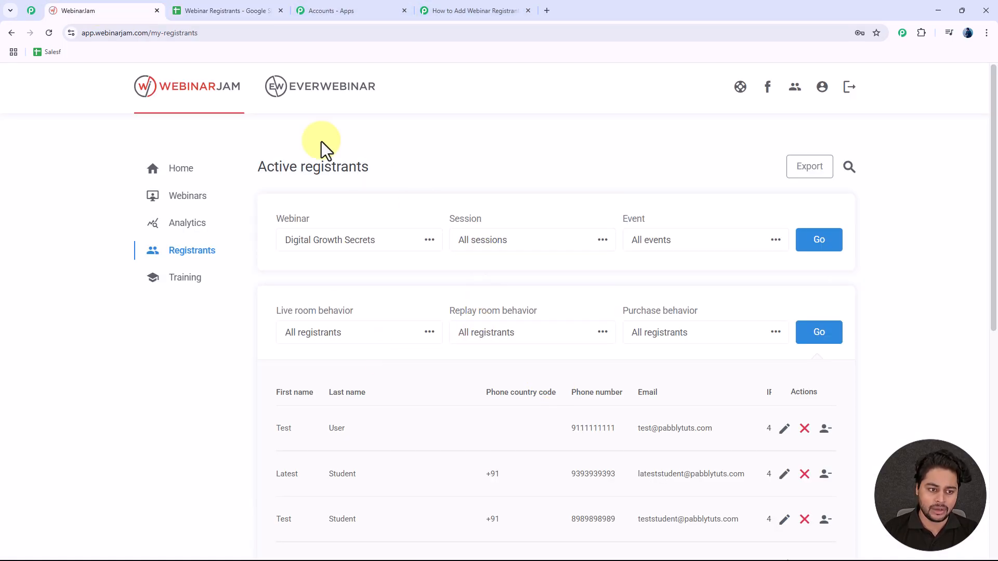
pyautogui.click(468, 10)
pyautogui.scroll(1, 461, 247)
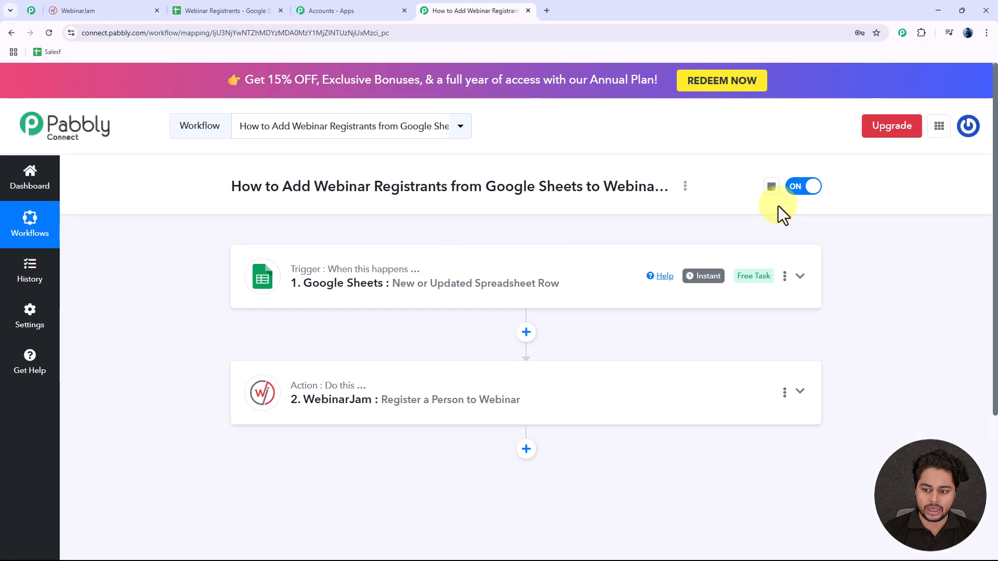